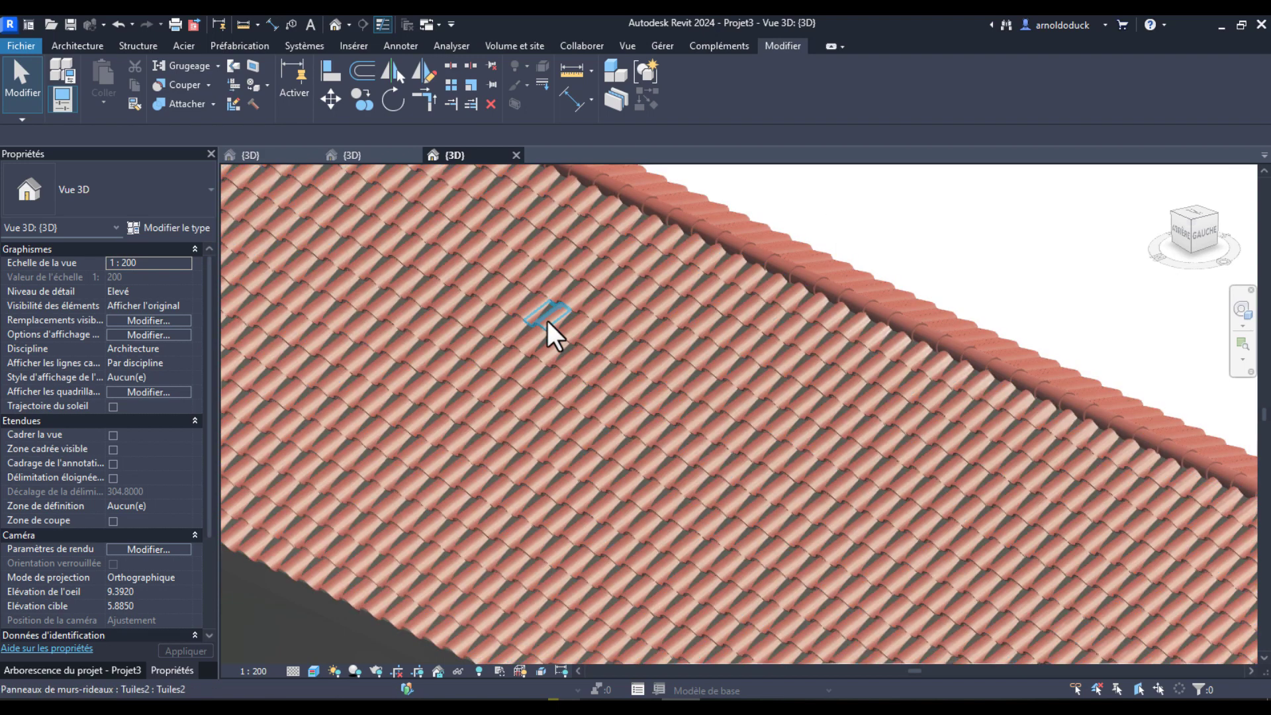
# Step: Review the finished tiled roof together with the ridge tile family and the wavy tile family
pyautogui.moveTo(617, 307); pyautogui.dragTo(641, 377, button='middle')
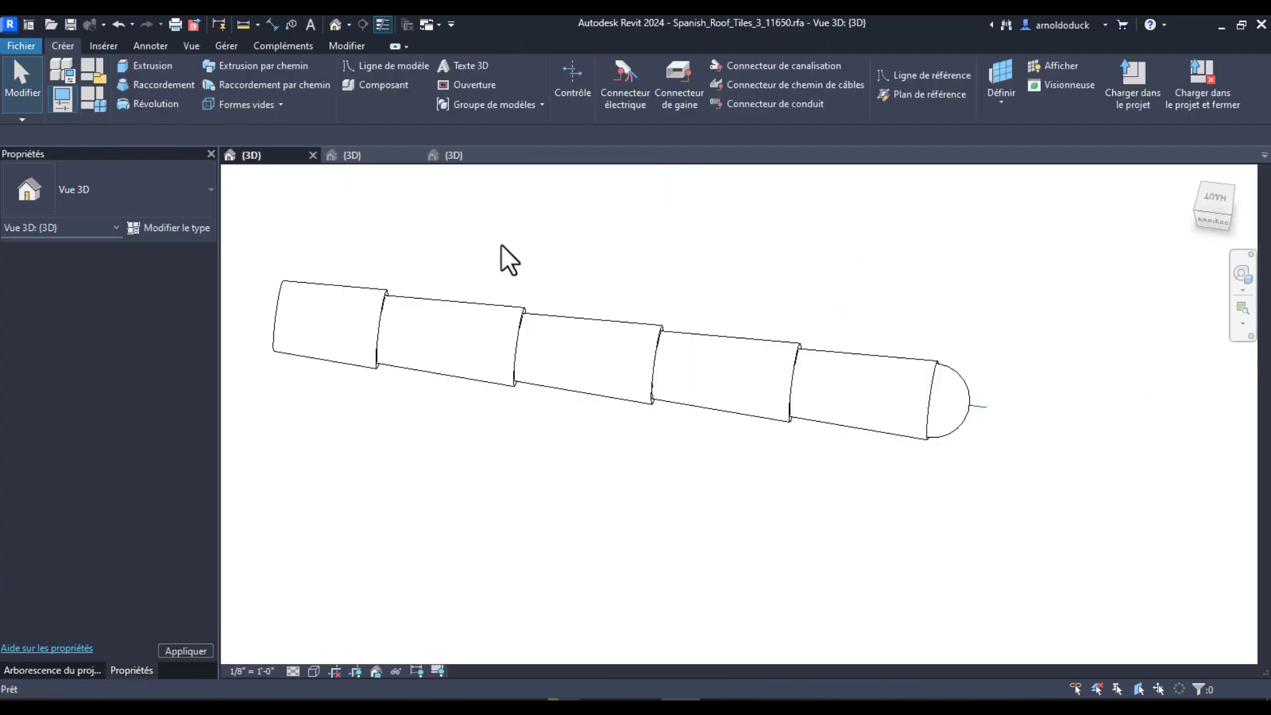
pyautogui.click(352, 155)
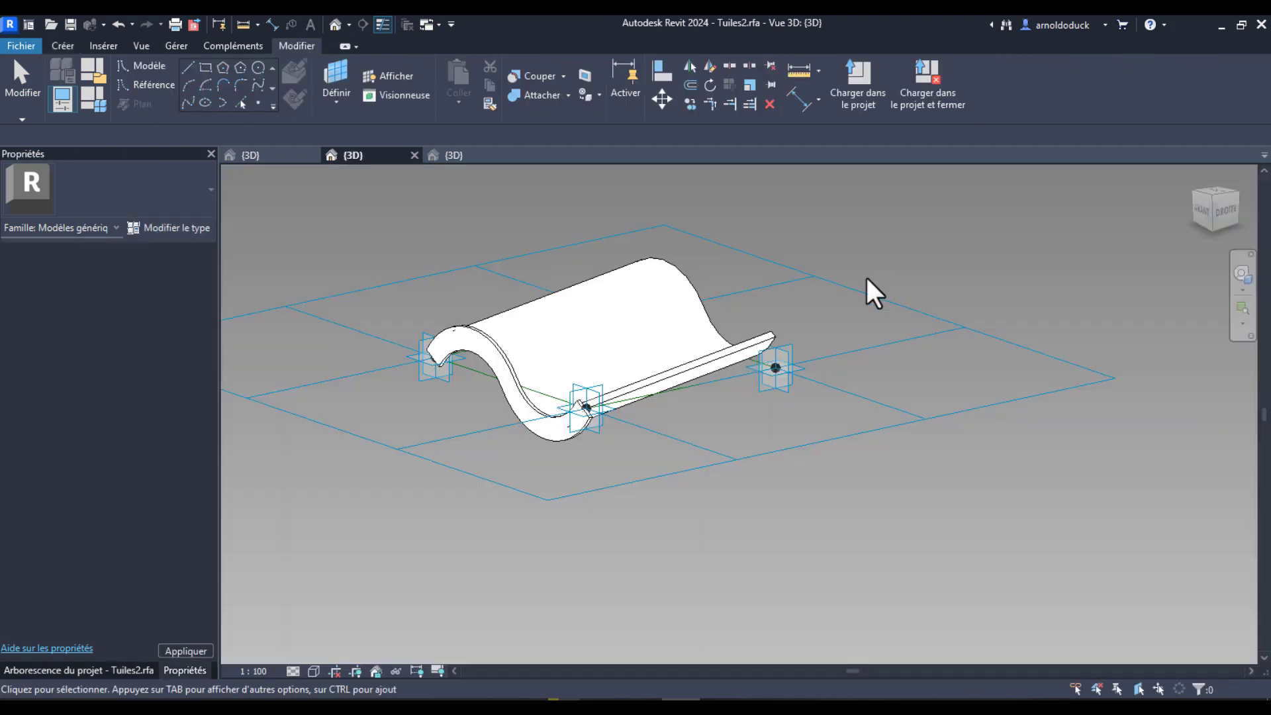
pyautogui.moveTo(868, 287); pyautogui.dragTo(778, 357, button='middle')
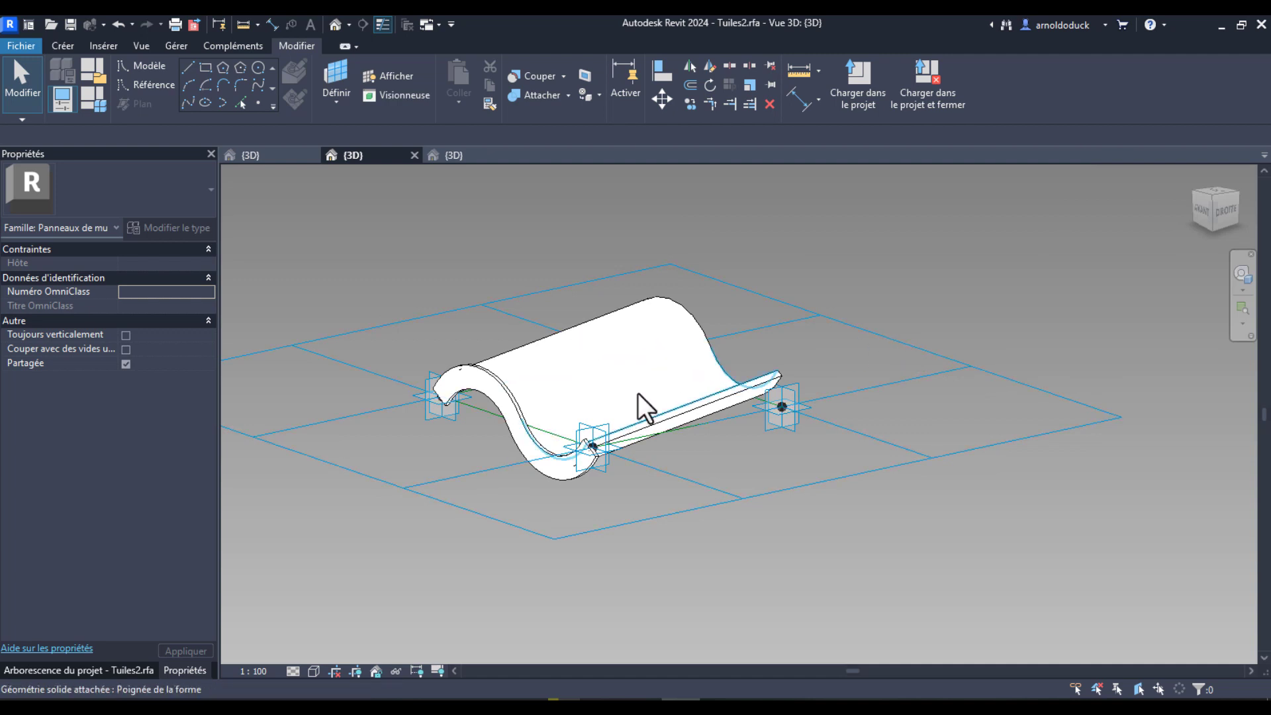
pyautogui.click(471, 157)
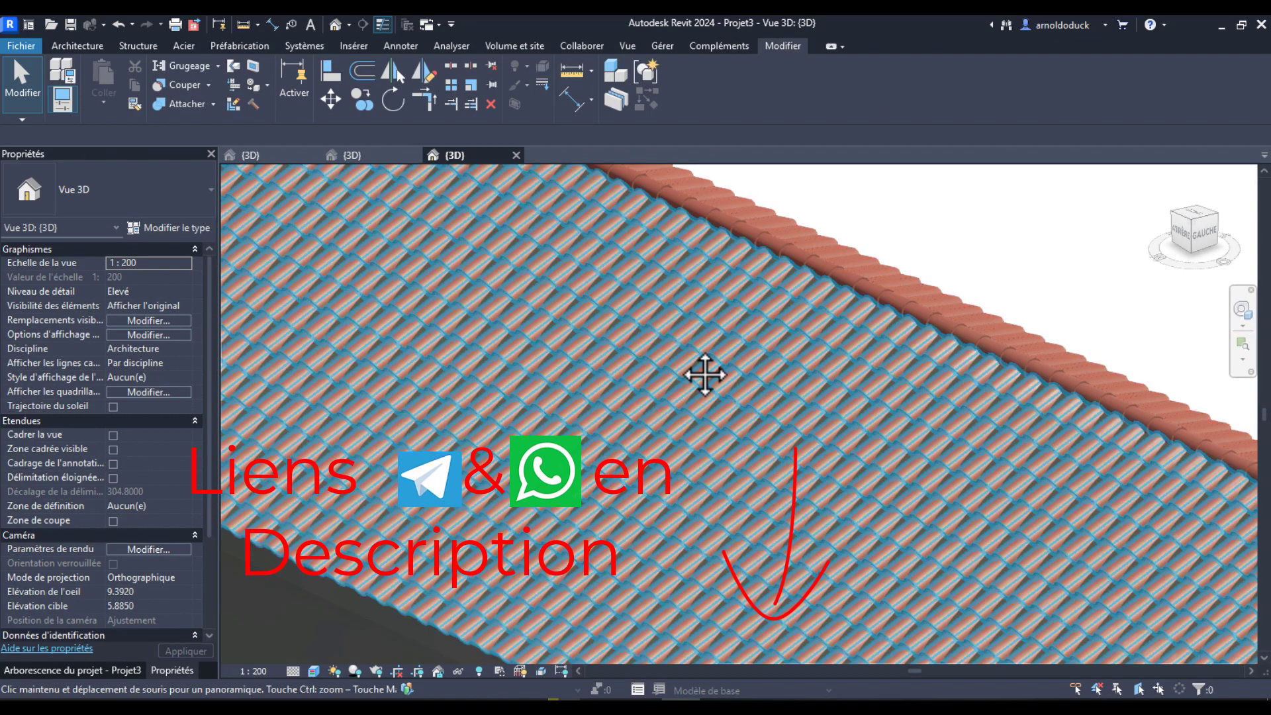
pyautogui.moveTo(714, 358); pyautogui.dragTo(706, 375, button='middle')
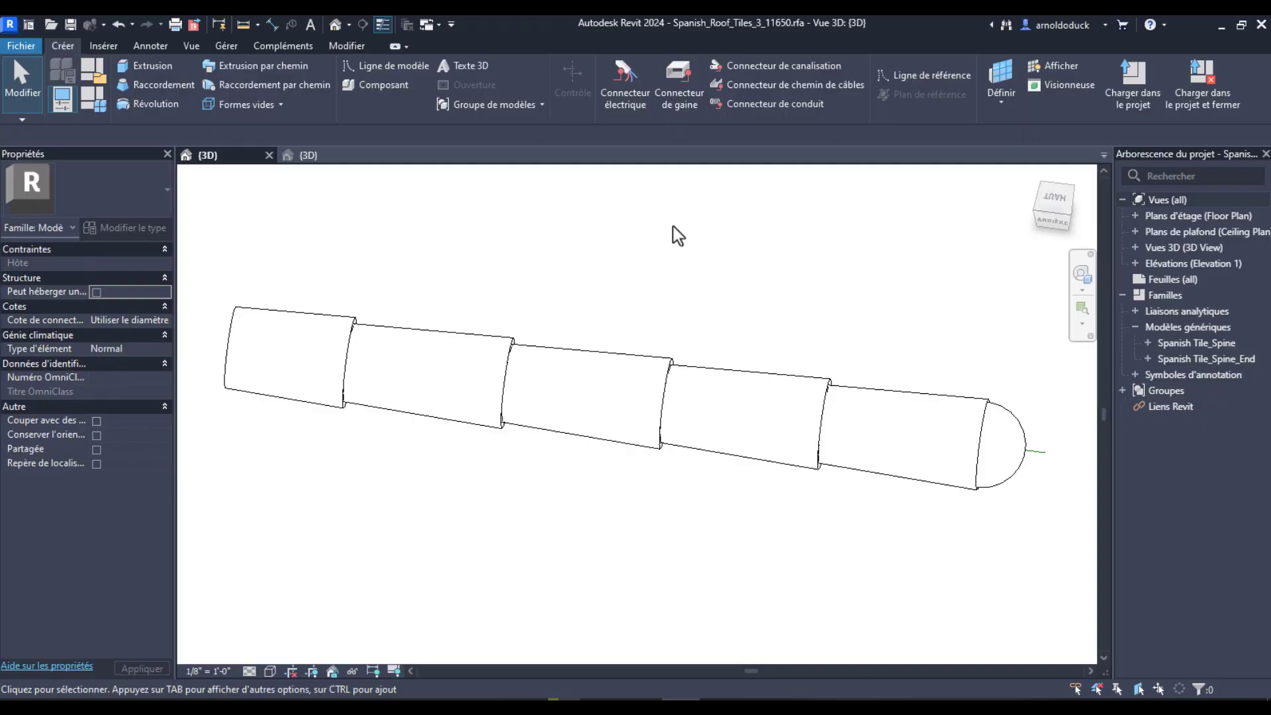
# Step: Examine the Spanish_Roof_Tiles_3_11650 ridge tile family, looking along its row of overlapping tiles
pyautogui.scroll(-1, 656, 277)
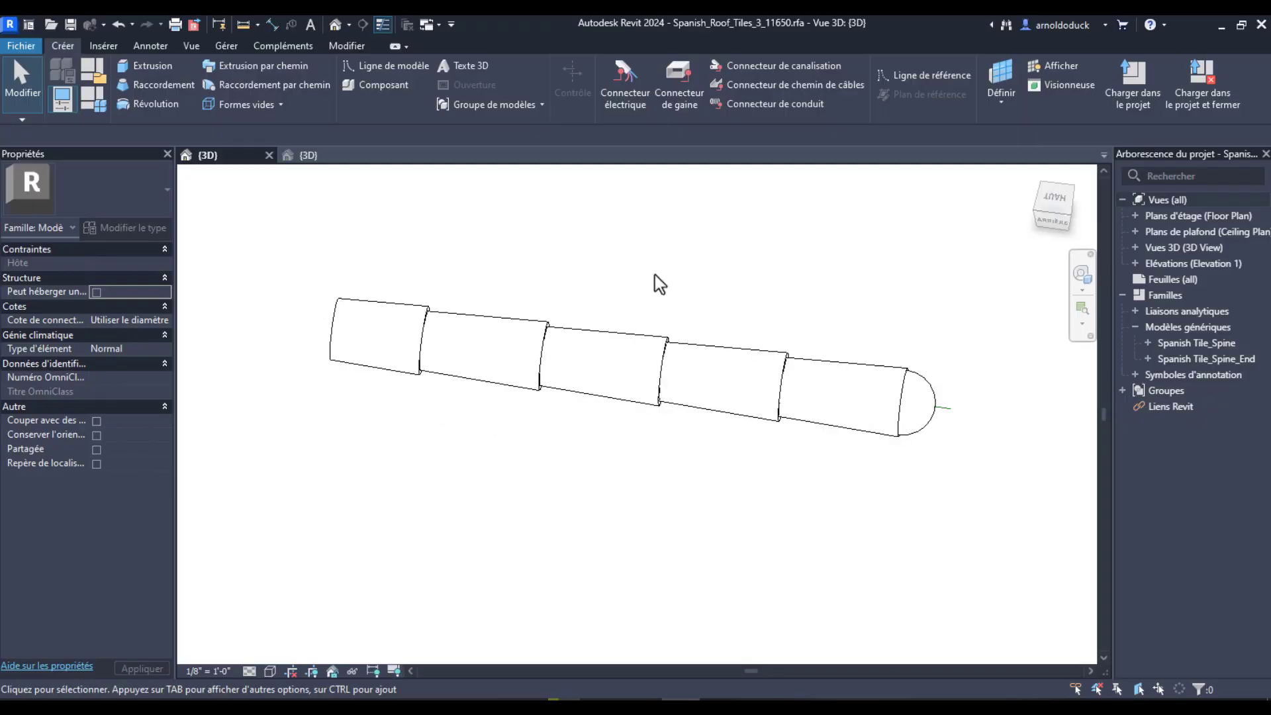
pyautogui.moveTo(672, 291); pyautogui.dragTo(640, 270, button='middle')
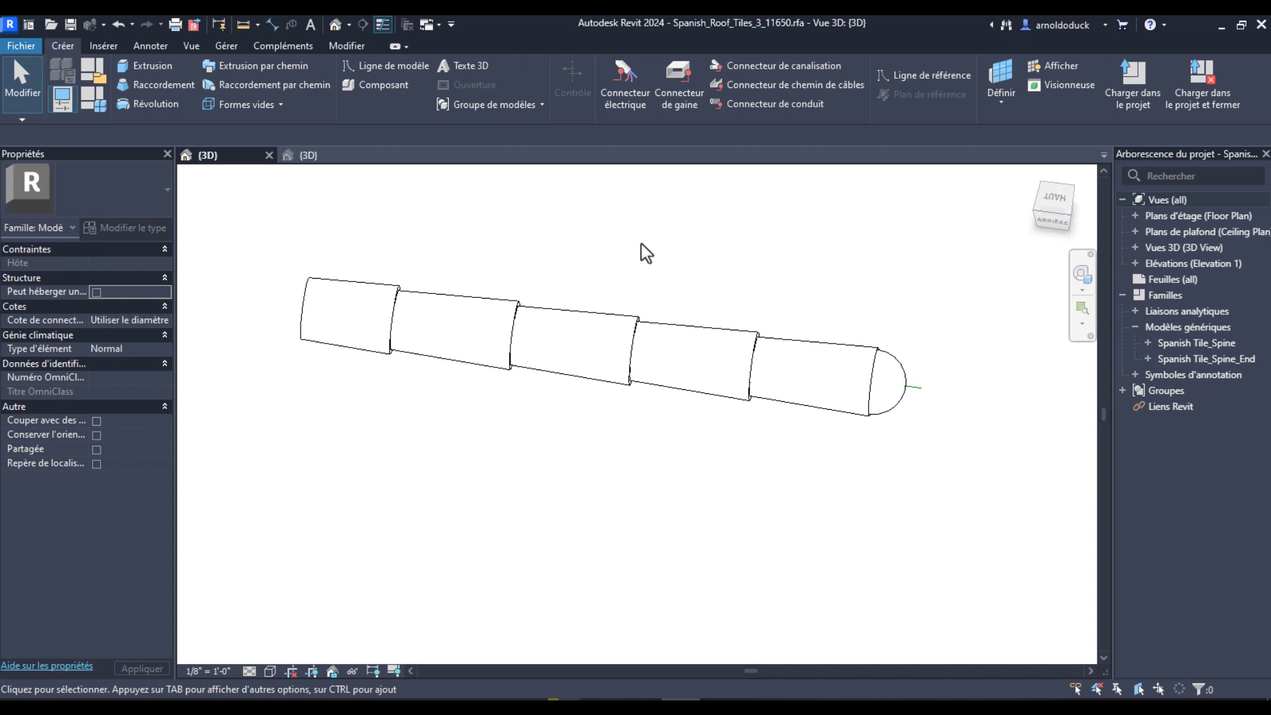
pyautogui.scroll(1, 618, 281)
pyautogui.scroll(3, 622, 271)
pyautogui.scroll(-1, 627, 263)
pyautogui.moveTo(627, 263); pyautogui.dragTo(722, 318, button='middle')
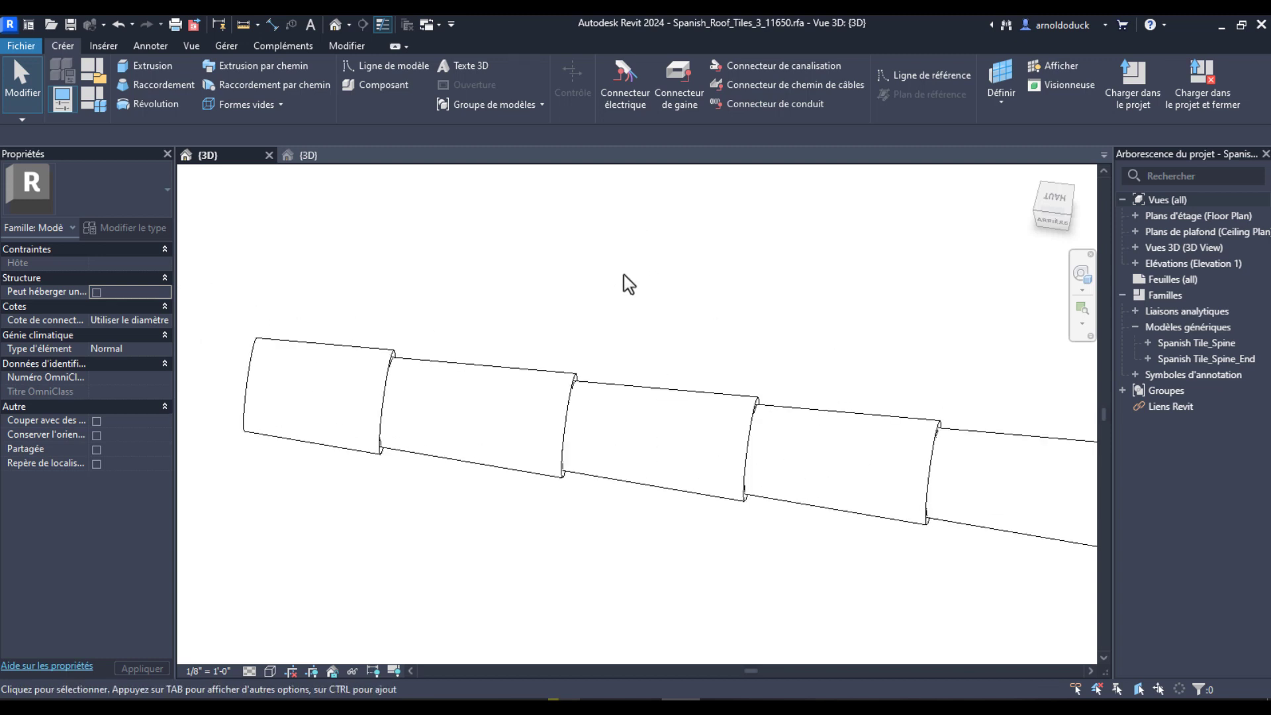
pyautogui.scroll(-1, 732, 311)
pyautogui.scroll(-2, 689, 337)
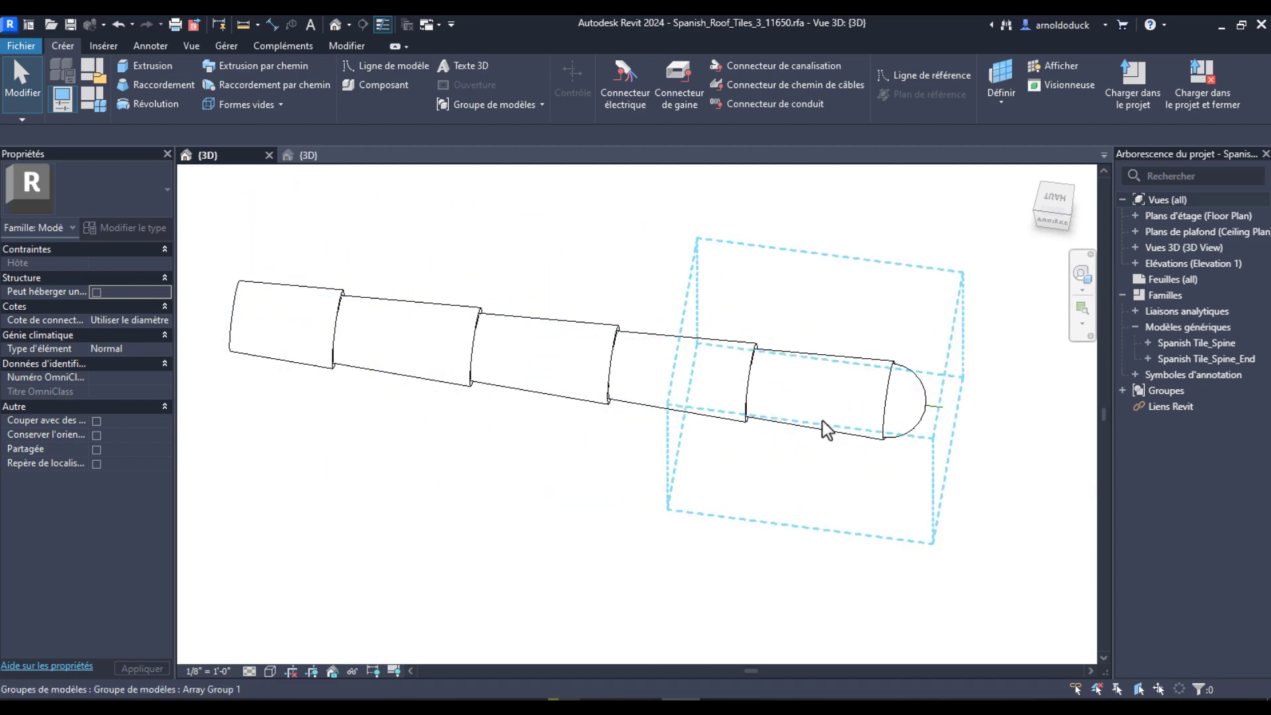
# Step: Examine the Tuiles2 curtain panel family and its wavy tile shape from several angles
pyautogui.click(308, 156)
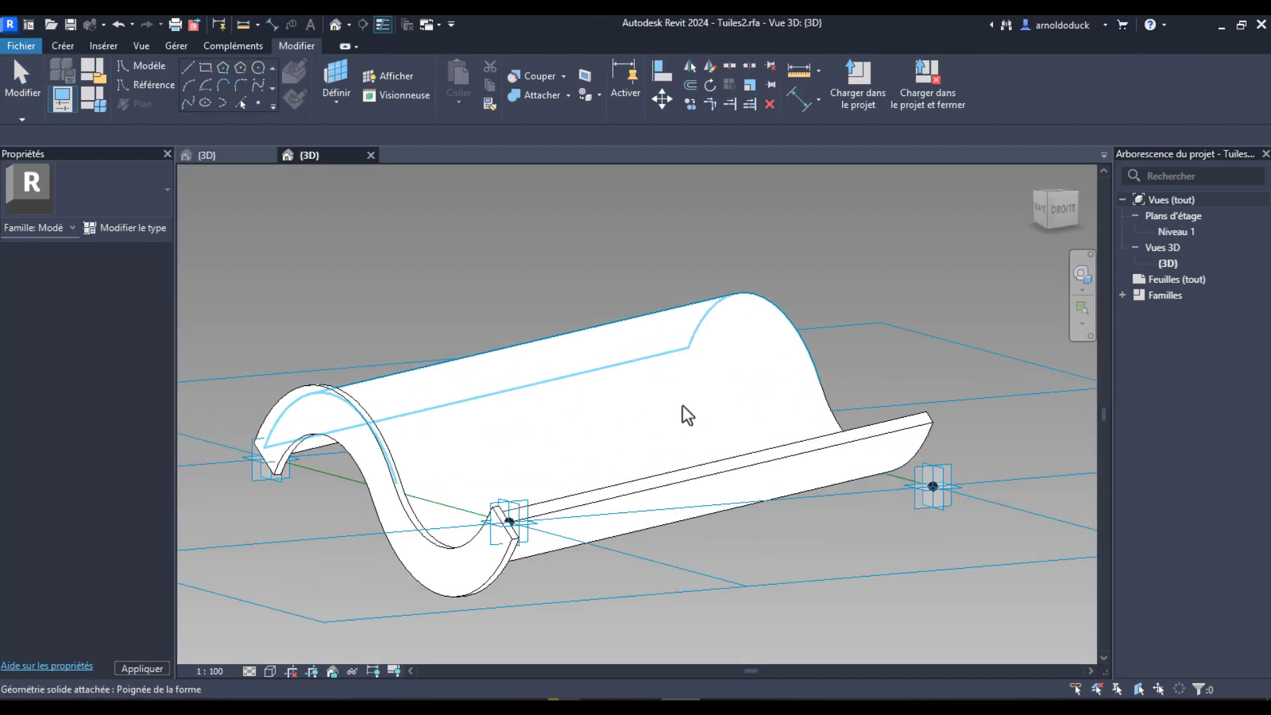
pyautogui.scroll(-2, 674, 433)
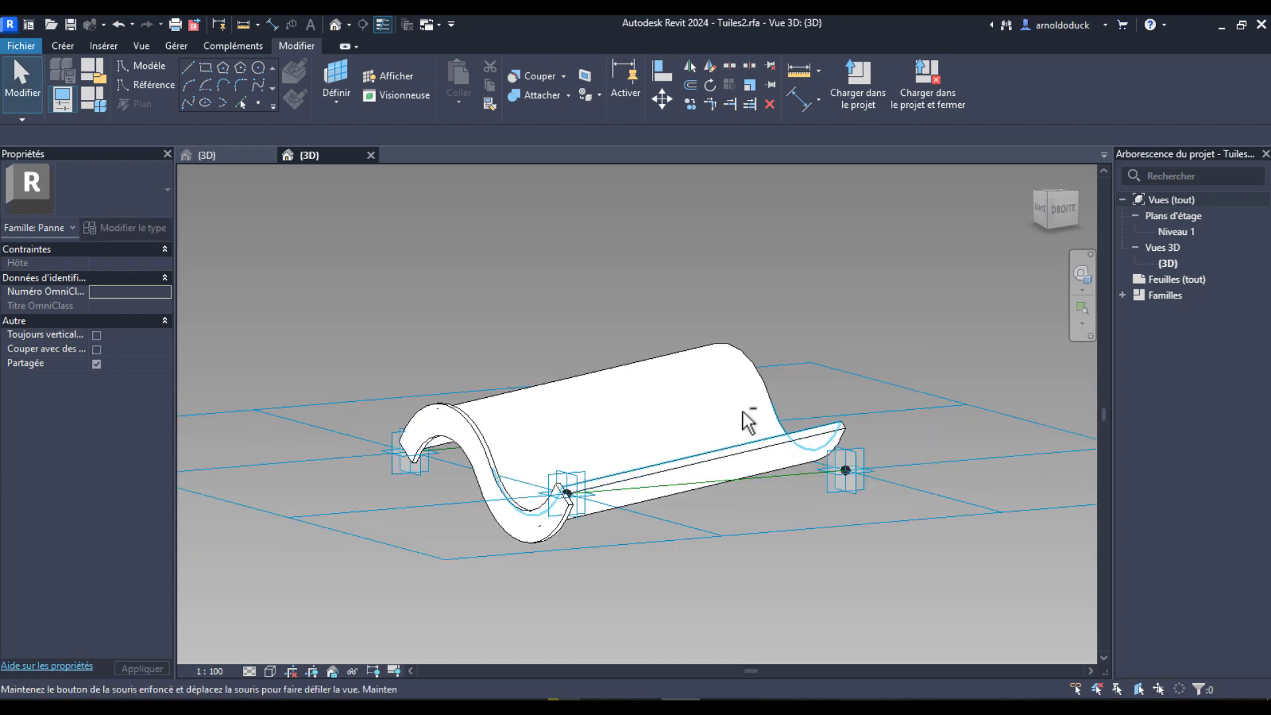
pyautogui.keyDown('shift'); pyautogui.moveTo(746, 417); pyautogui.dragTo(843, 344, button='middle'); pyautogui.keyUp('shift')
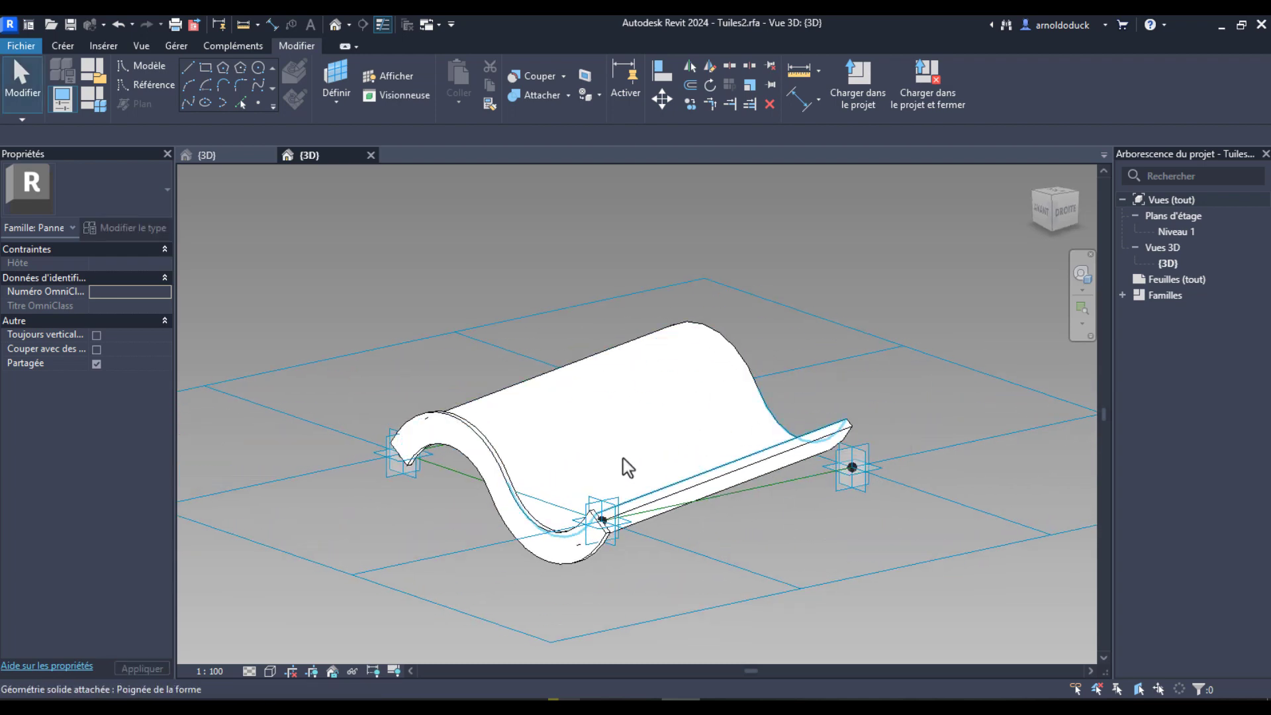
pyautogui.moveTo(660, 399); pyautogui.dragTo(665, 373, button='middle')
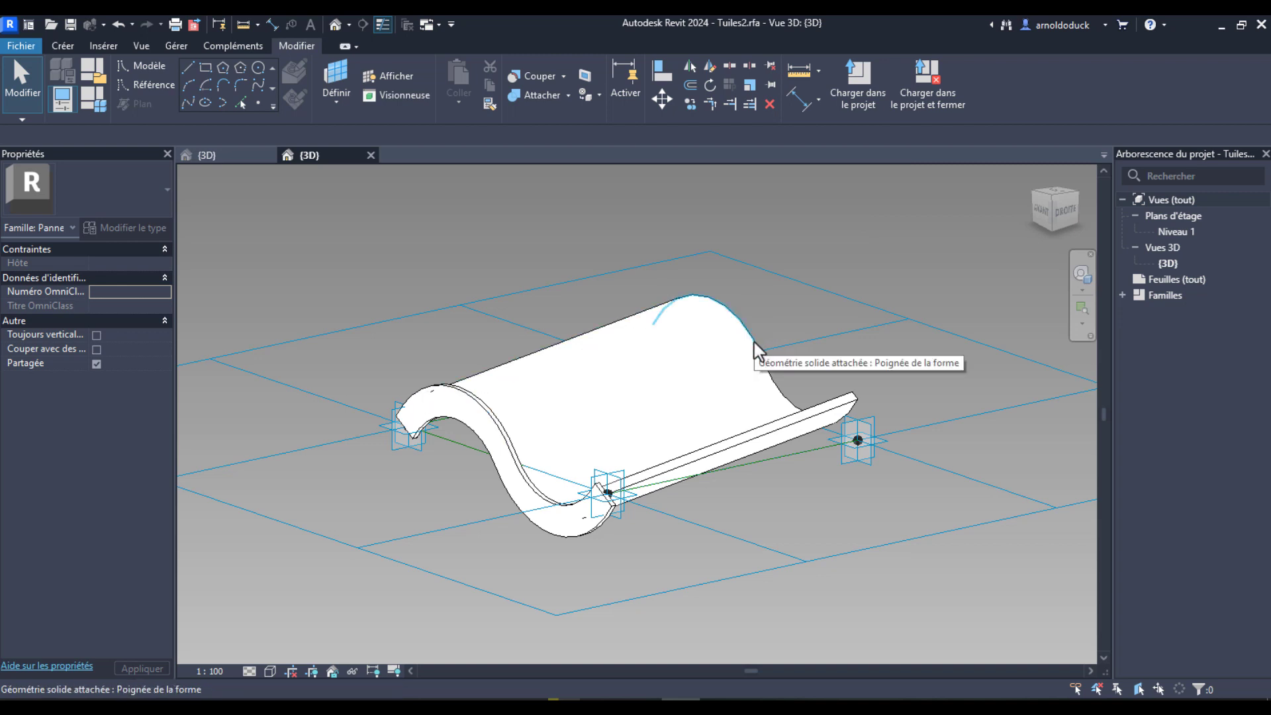
pyautogui.moveTo(675, 357); pyautogui.dragTo(609, 303, button='middle')
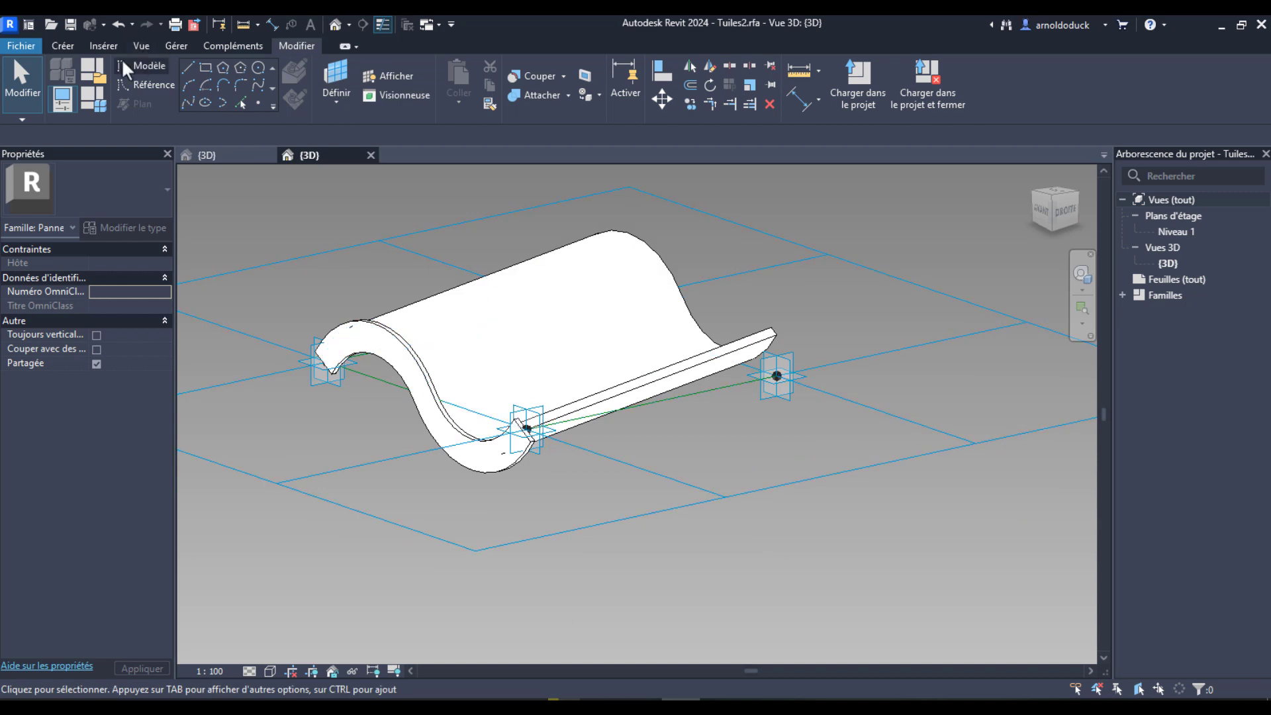
# Step: Create a new project from the architectural template (Gabarit architectural)
pyautogui.click(22, 46)
pyautogui.press('Escape')
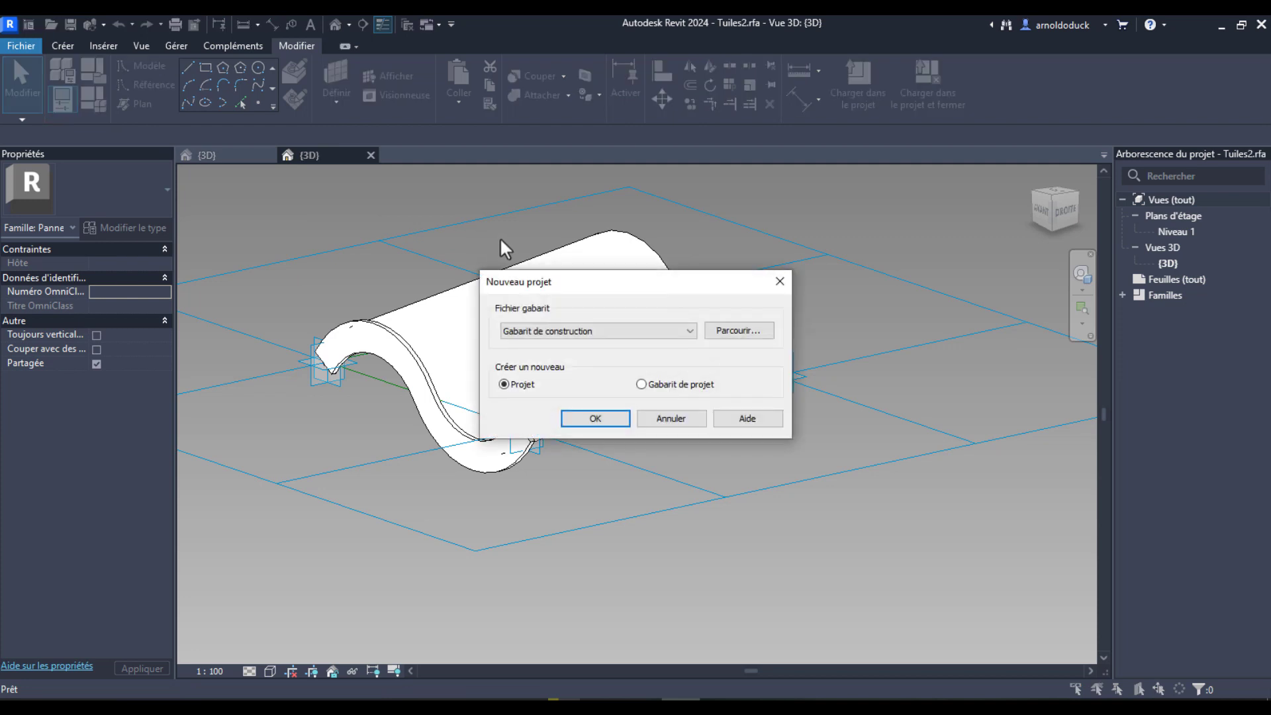
pyautogui.click(559, 332)
pyautogui.click(575, 369)
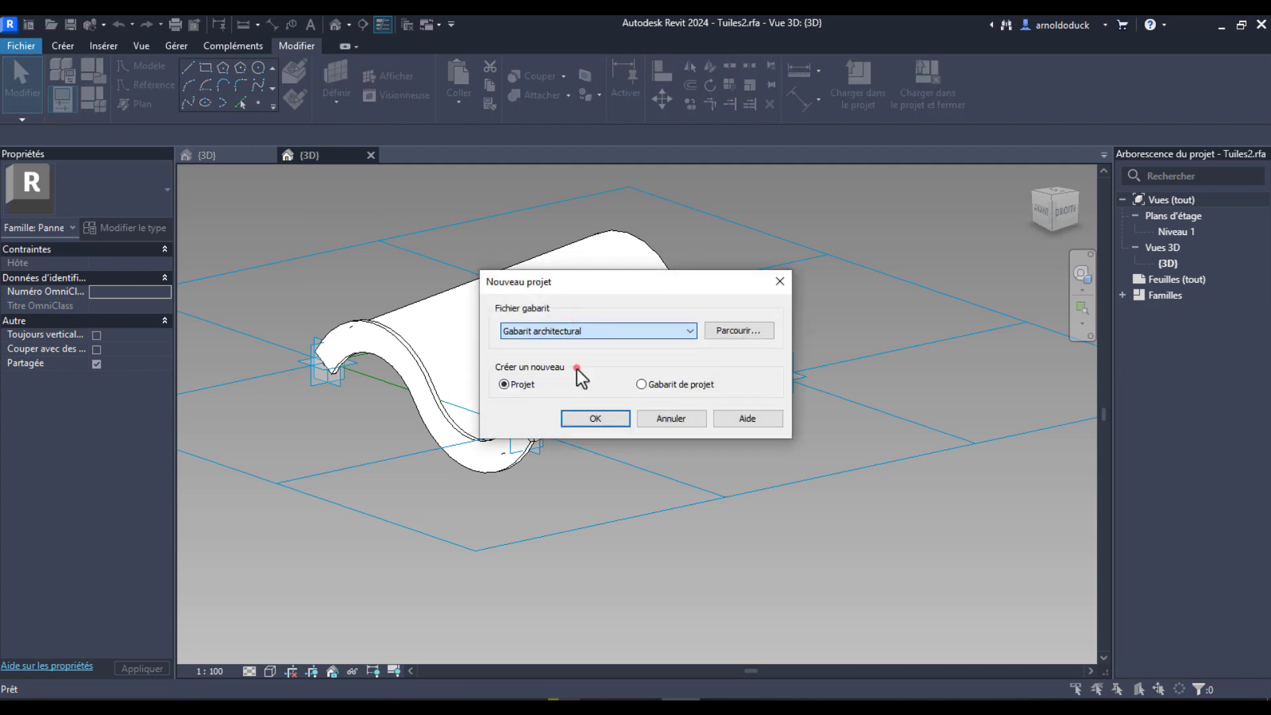
pyautogui.click(596, 418)
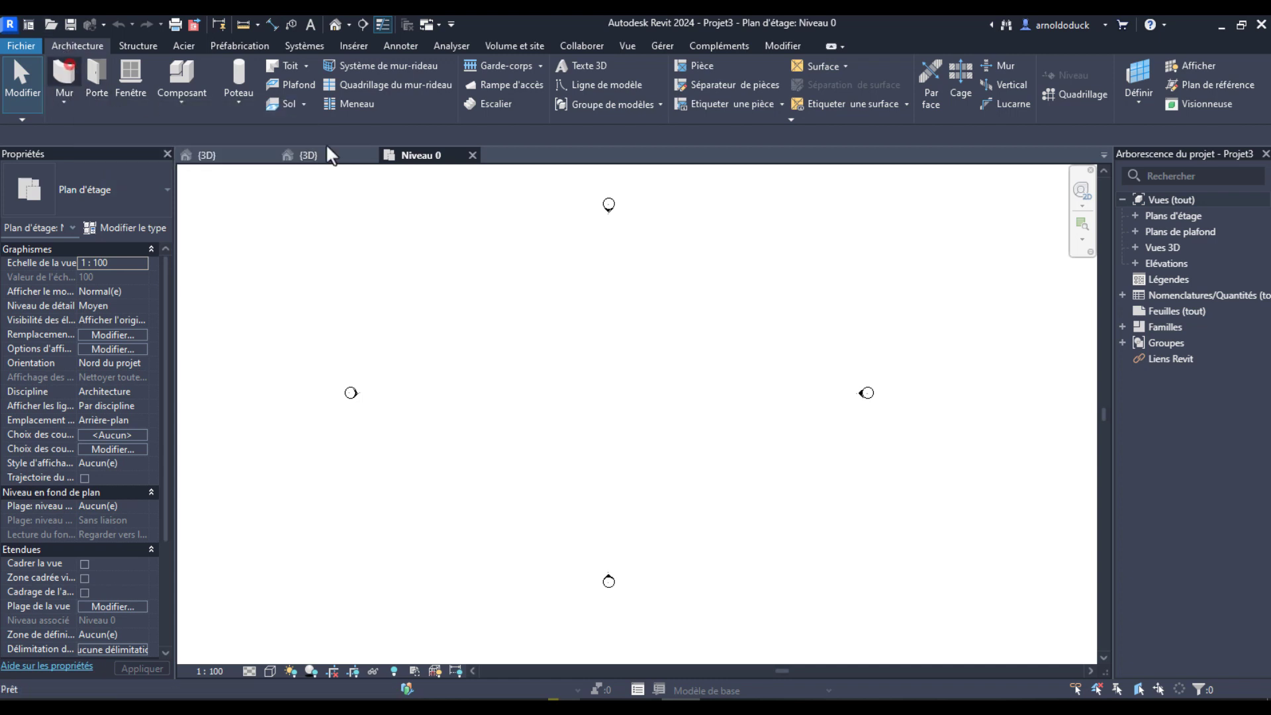
# Step: Draw a rectangle of Générique - Ext. 200 mm walls about 15.8 by 6.8 m, with height up to Niveau 1
pyautogui.press('w')
pyautogui.press('a')
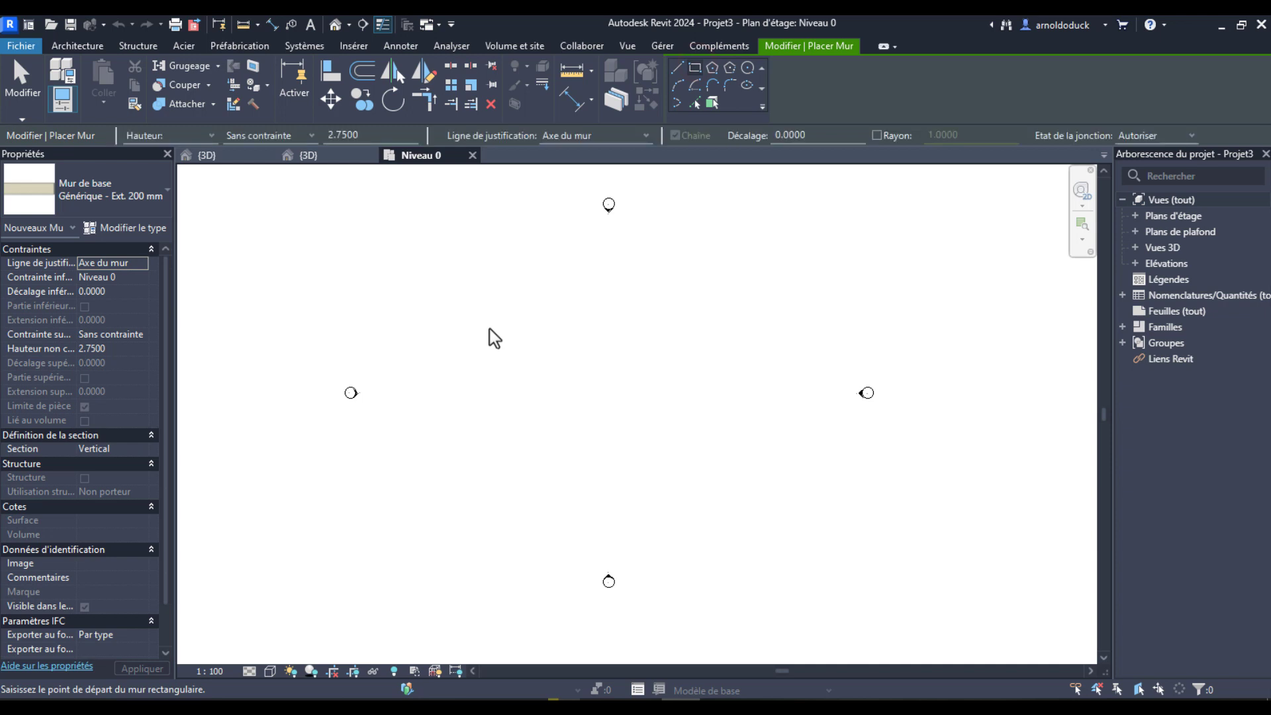
pyautogui.click(311, 136)
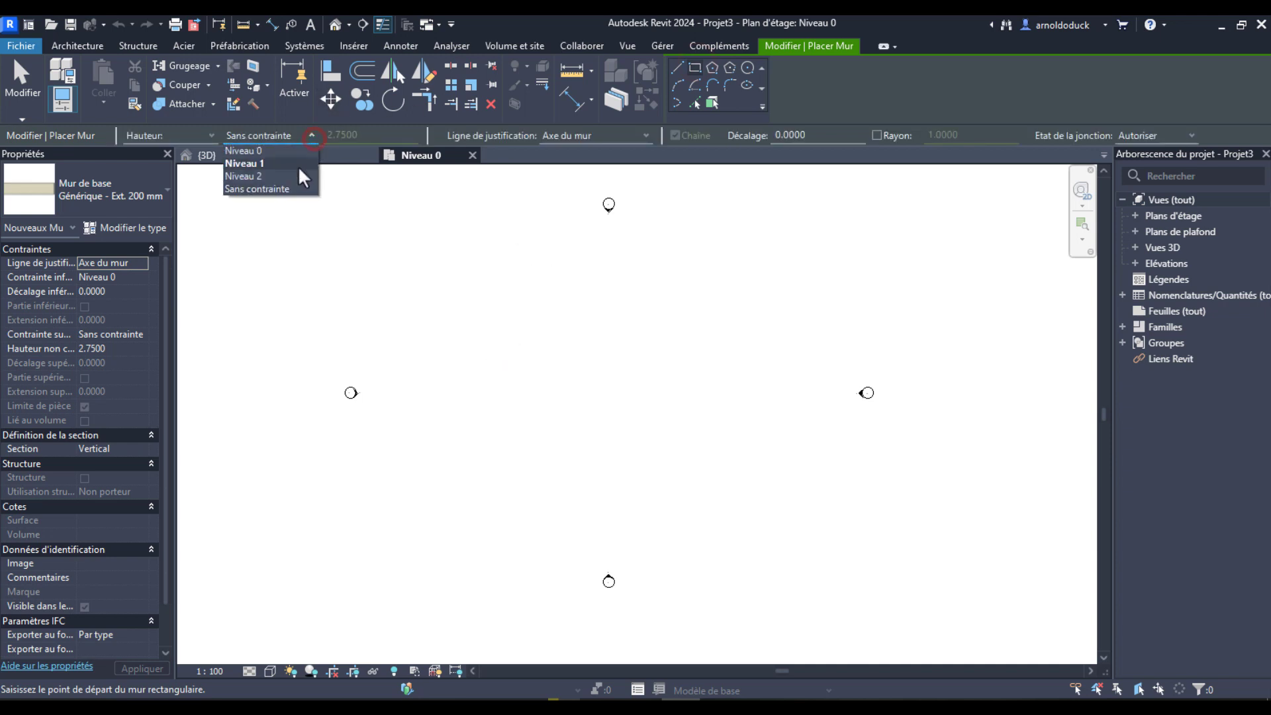
pyautogui.click(298, 166)
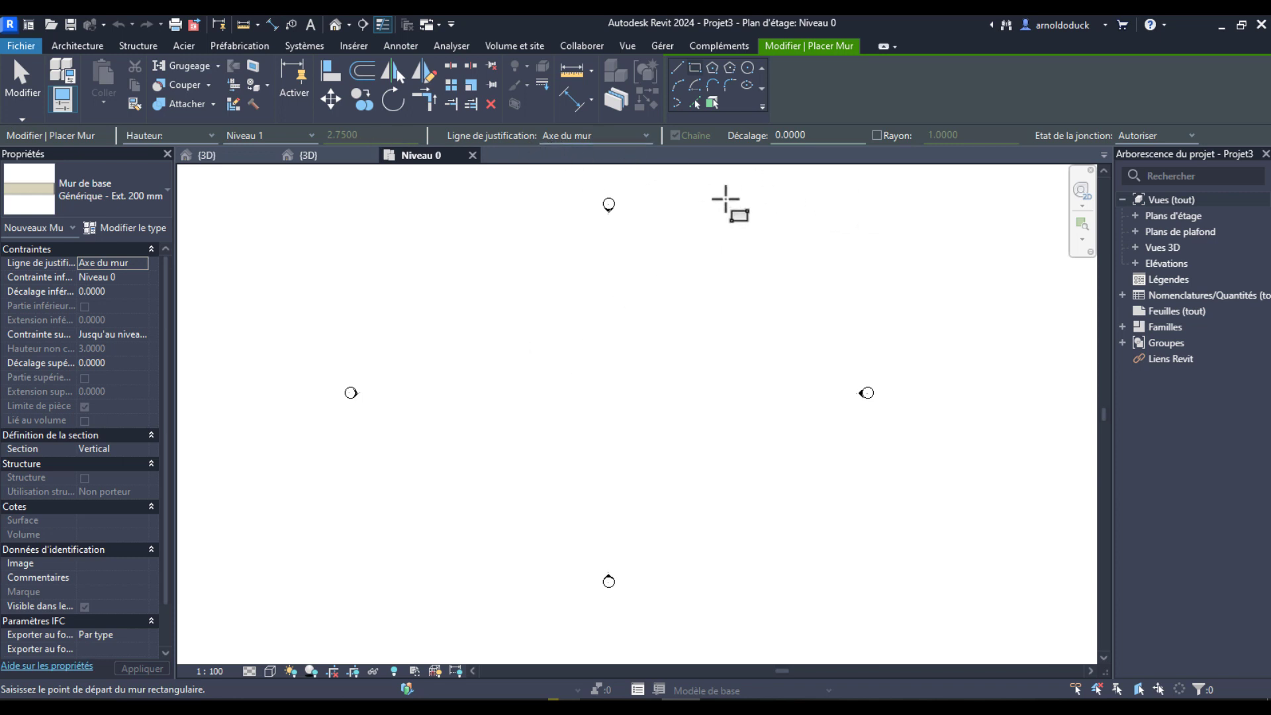
pyautogui.click(495, 333)
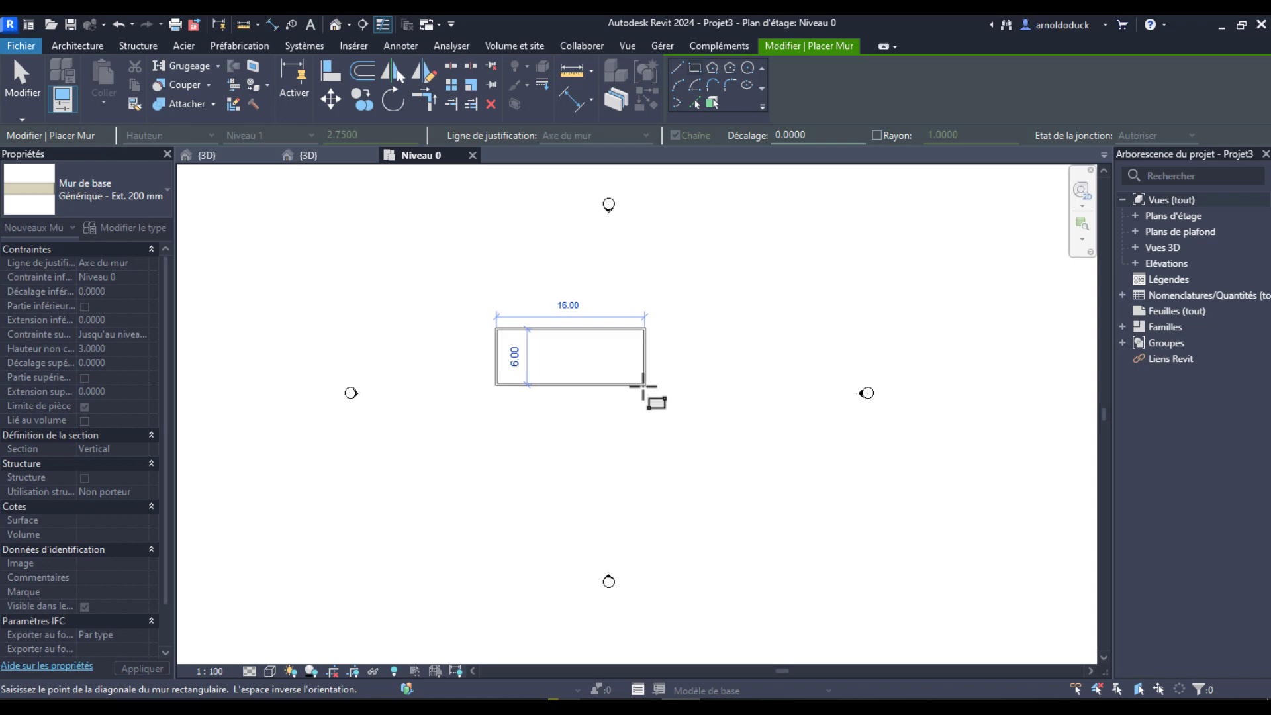
pyautogui.click(645, 393)
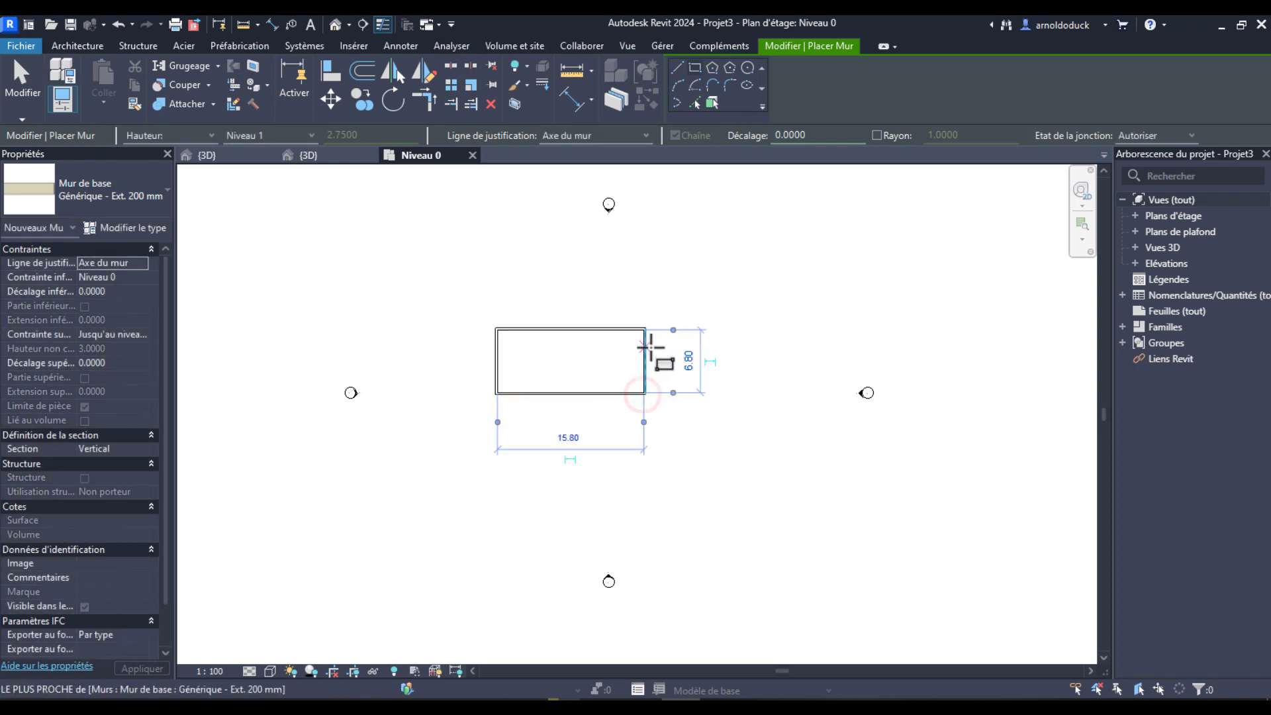
pyautogui.scroll(2, 652, 346)
pyautogui.moveTo(725, 356); pyautogui.dragTo(815, 359, button='middle')
pyautogui.press('Escape')
pyautogui.press('Escape')
pyautogui.moveTo(732, 330); pyautogui.dragTo(808, 371, button='middle')
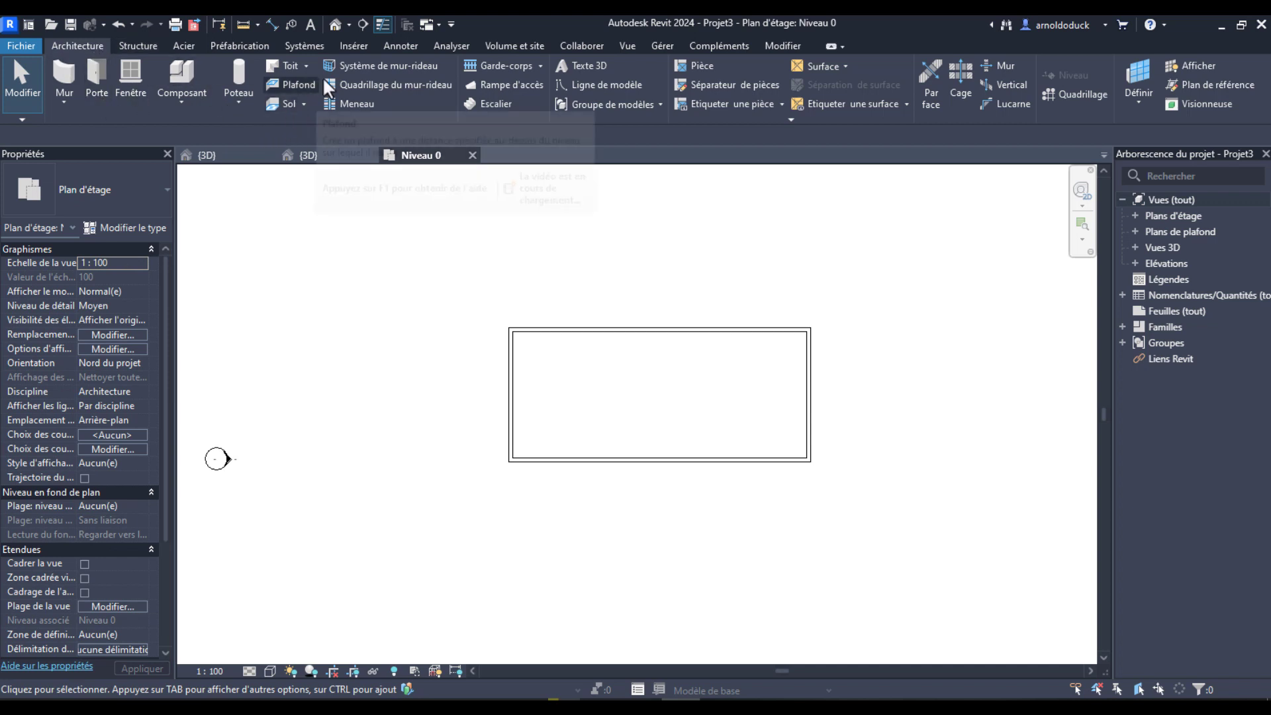
# Step: Start a roof by footprint placed on Niveau 1
pyautogui.click(306, 66)
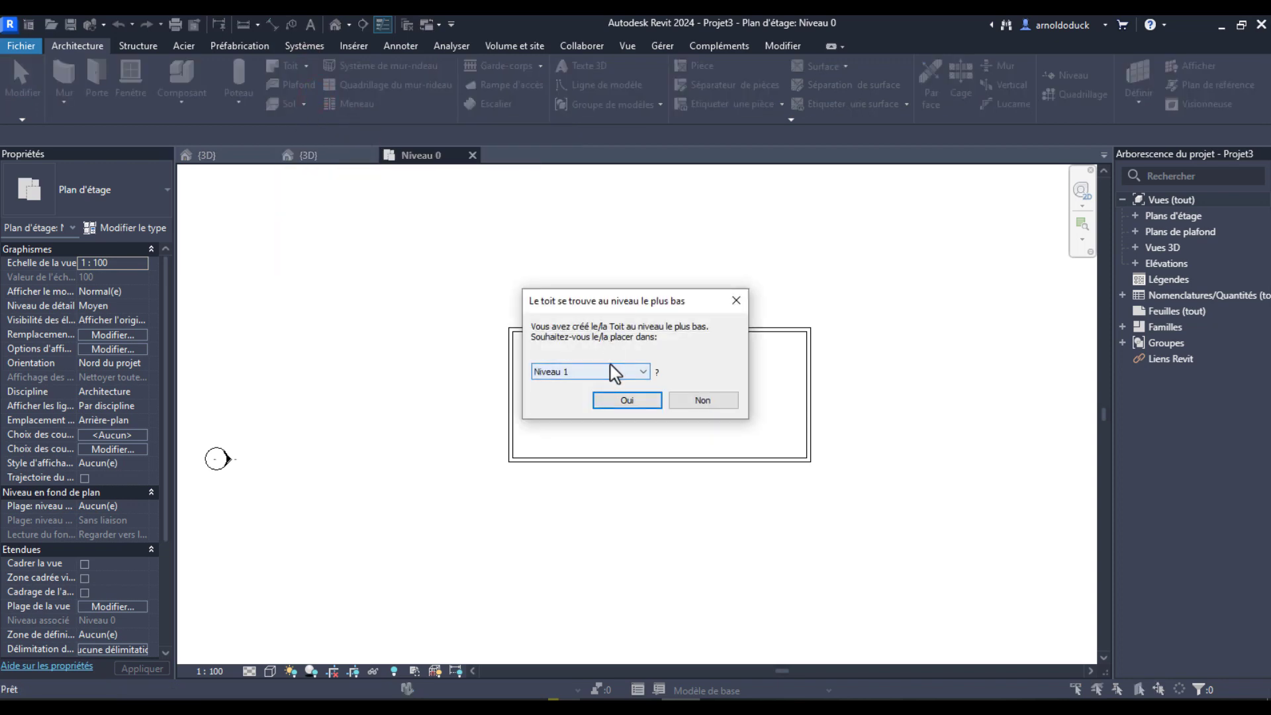
pyautogui.click(629, 402)
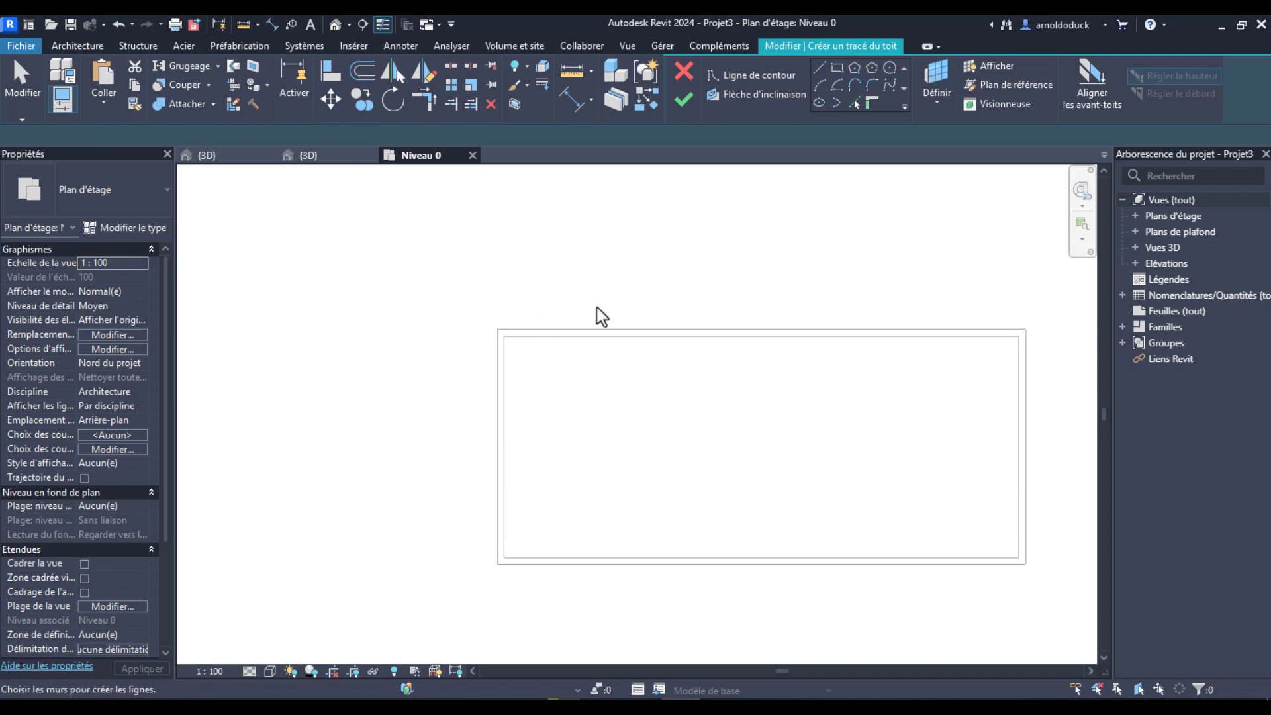
pyautogui.scroll(2, 622, 325)
pyautogui.moveTo(654, 331); pyautogui.dragTo(497, 326, button='middle')
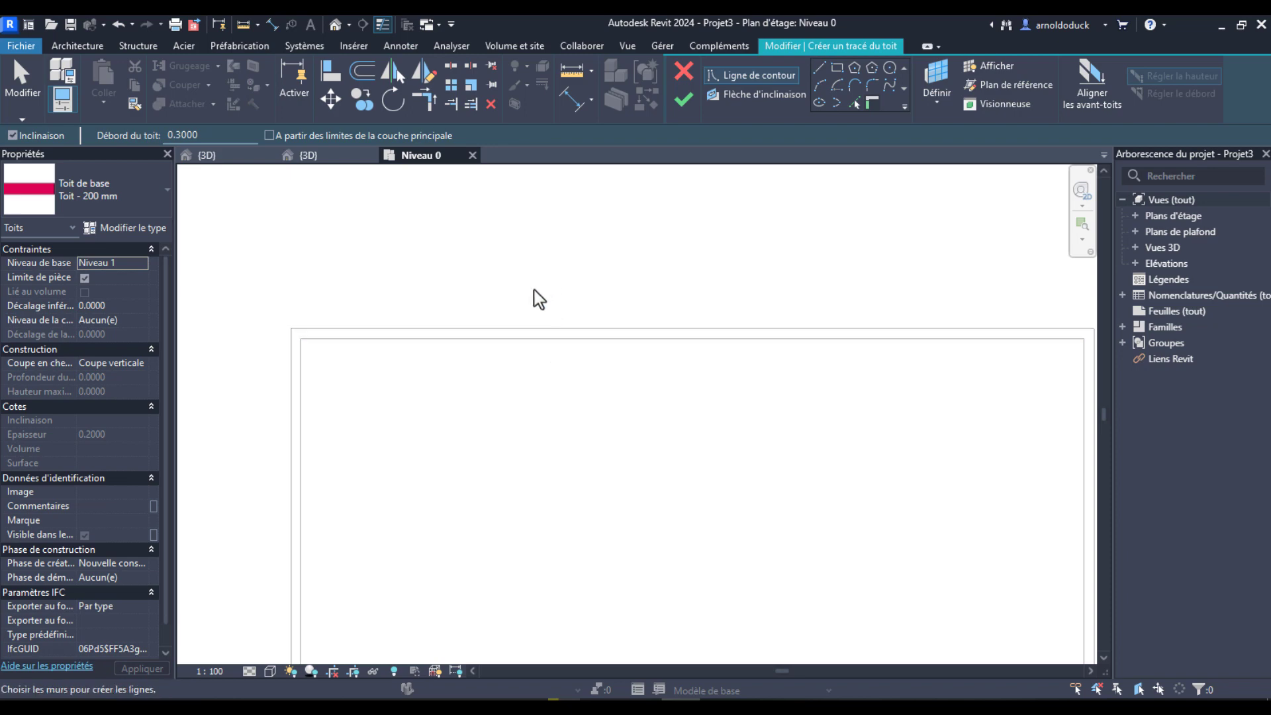
pyautogui.scroll(-1, 534, 290)
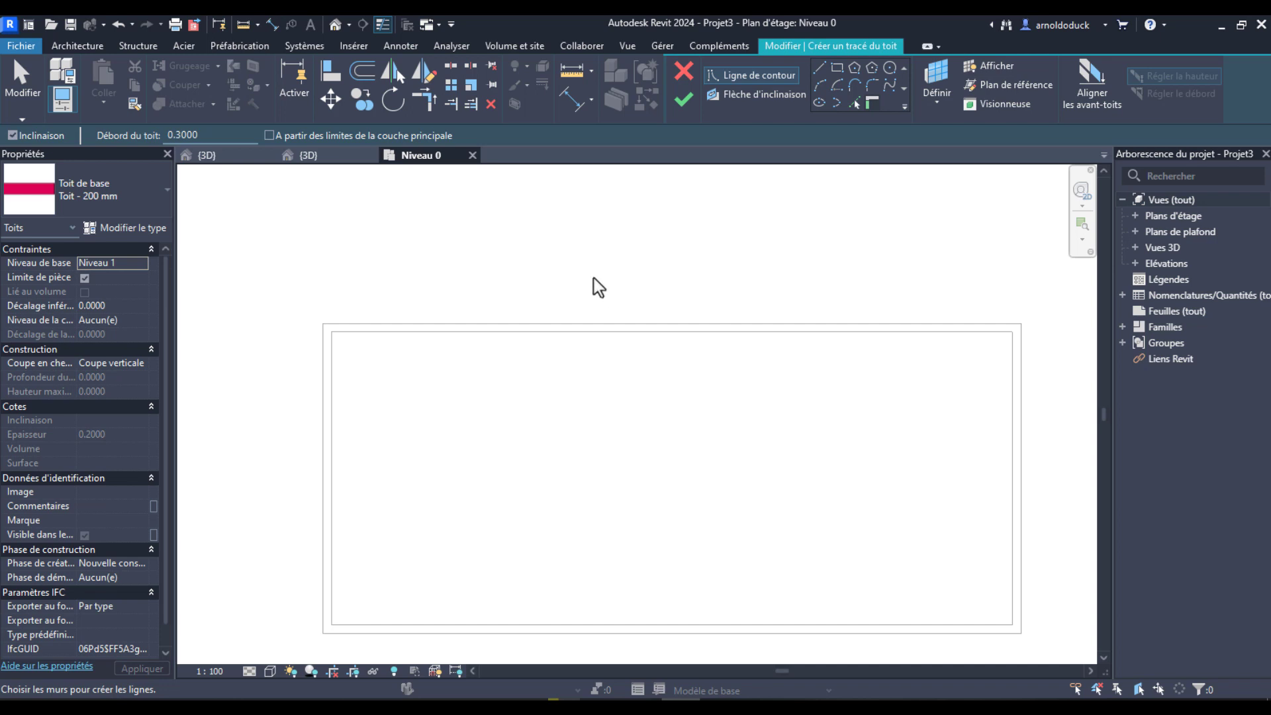
pyautogui.scroll(1, 581, 283)
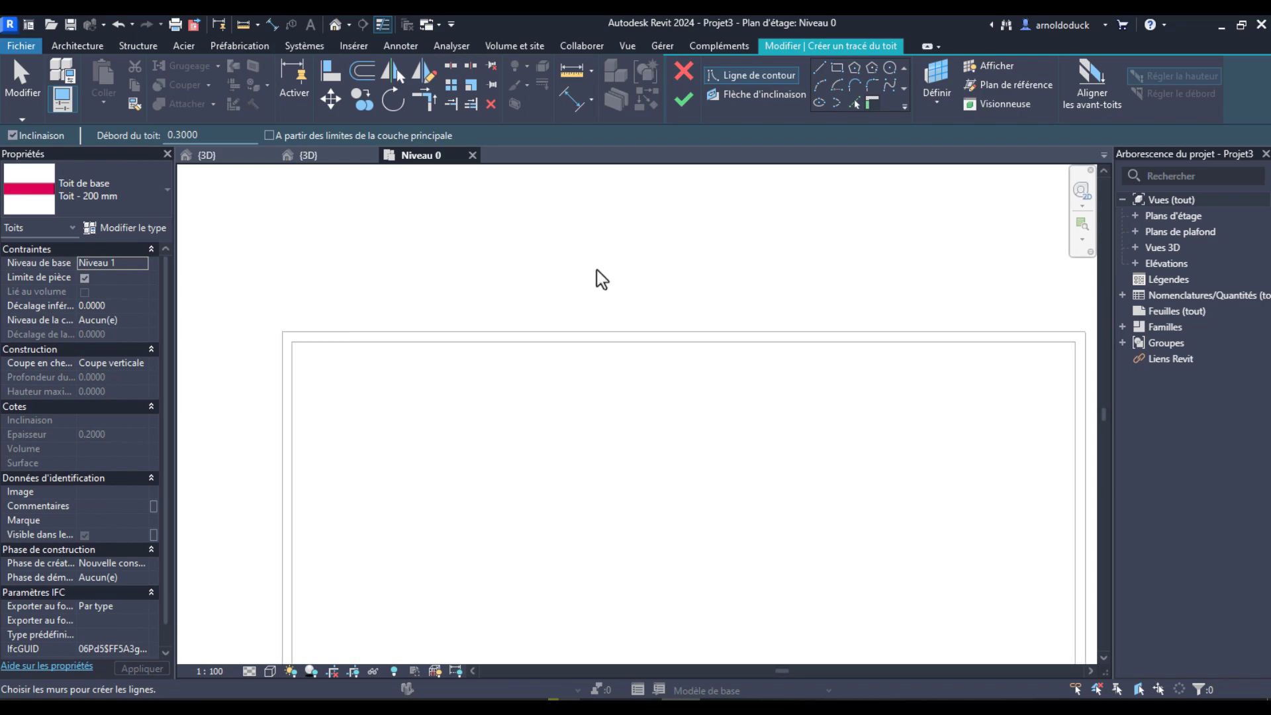
pyautogui.scroll(-2, 599, 275)
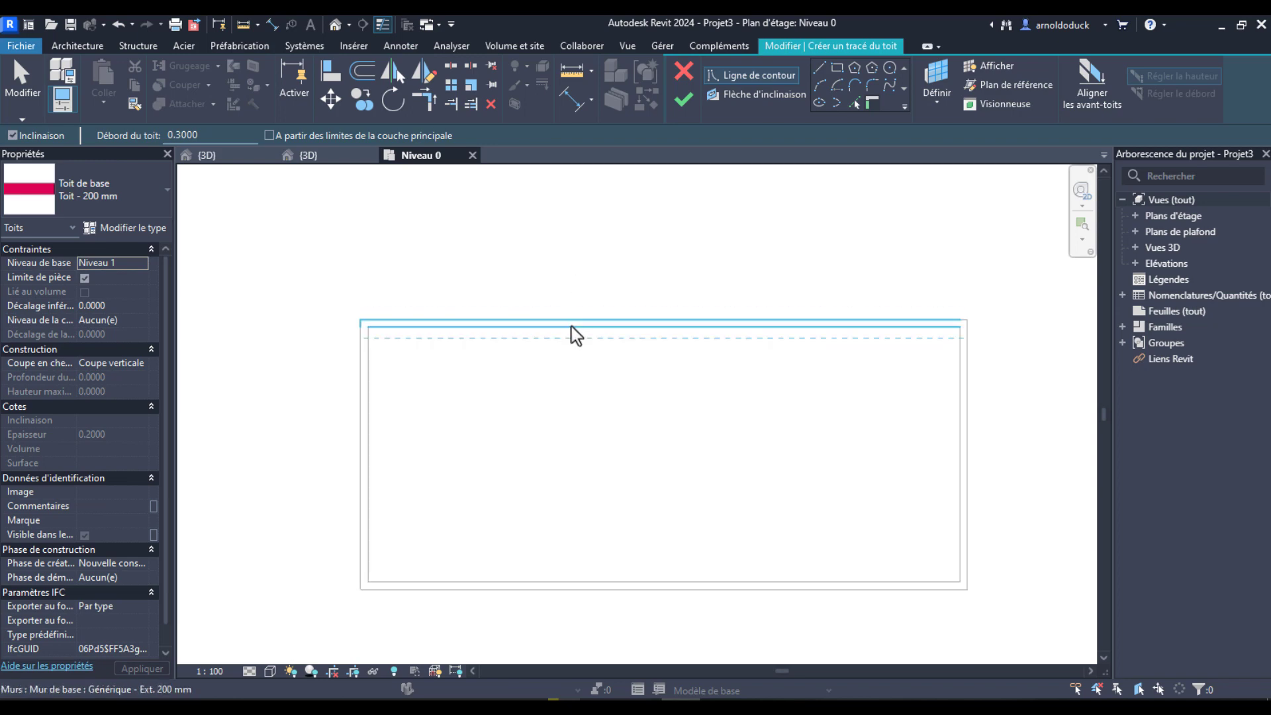
# Step: Outline the roof footprint from the whole chain of four walls with a 0.6 m overhang
pyautogui.click(220, 134)
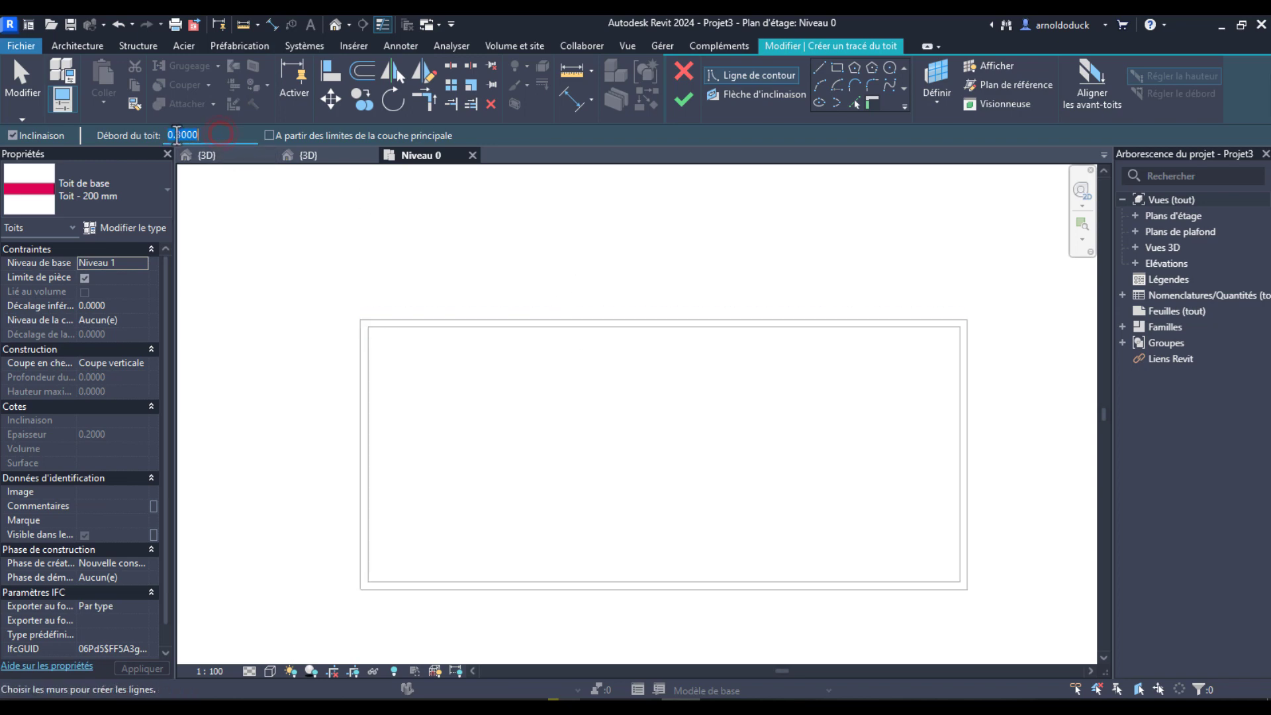
pyautogui.moveTo(209, 135); pyautogui.dragTo(177, 133)
pyautogui.write('6000')
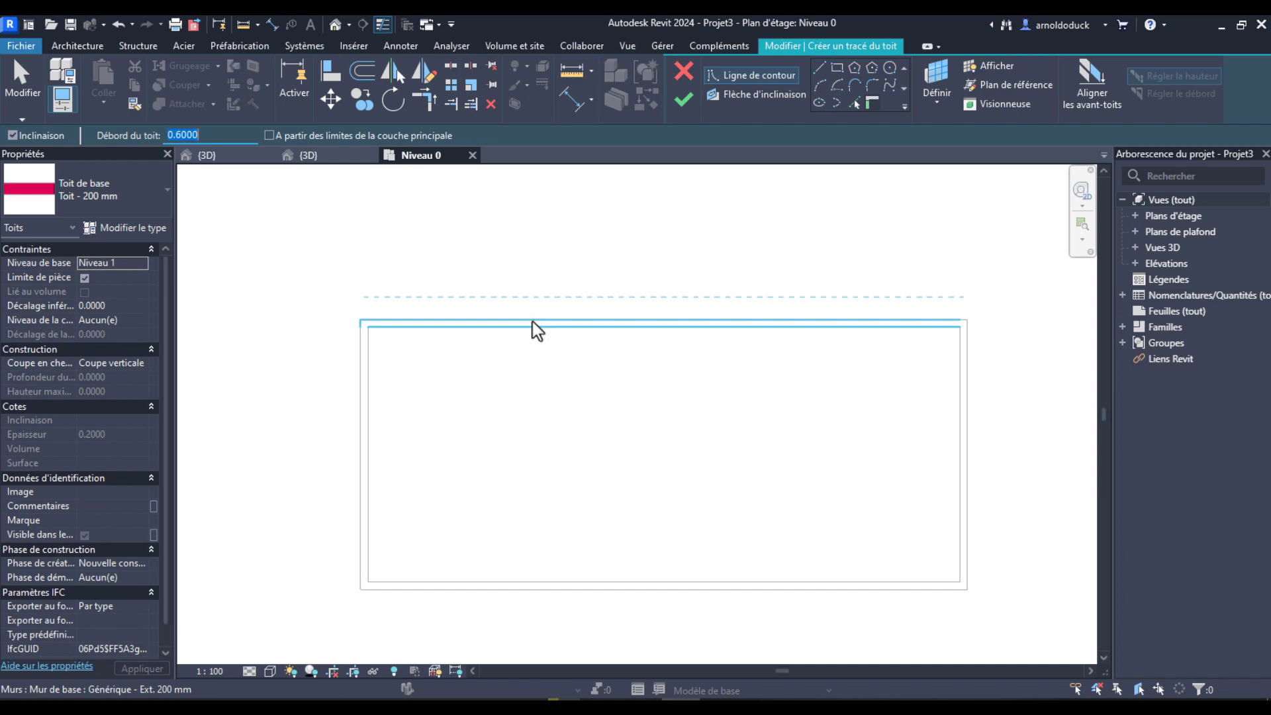
pyautogui.moveTo(583, 347); pyautogui.dragTo(570, 291, button='middle')
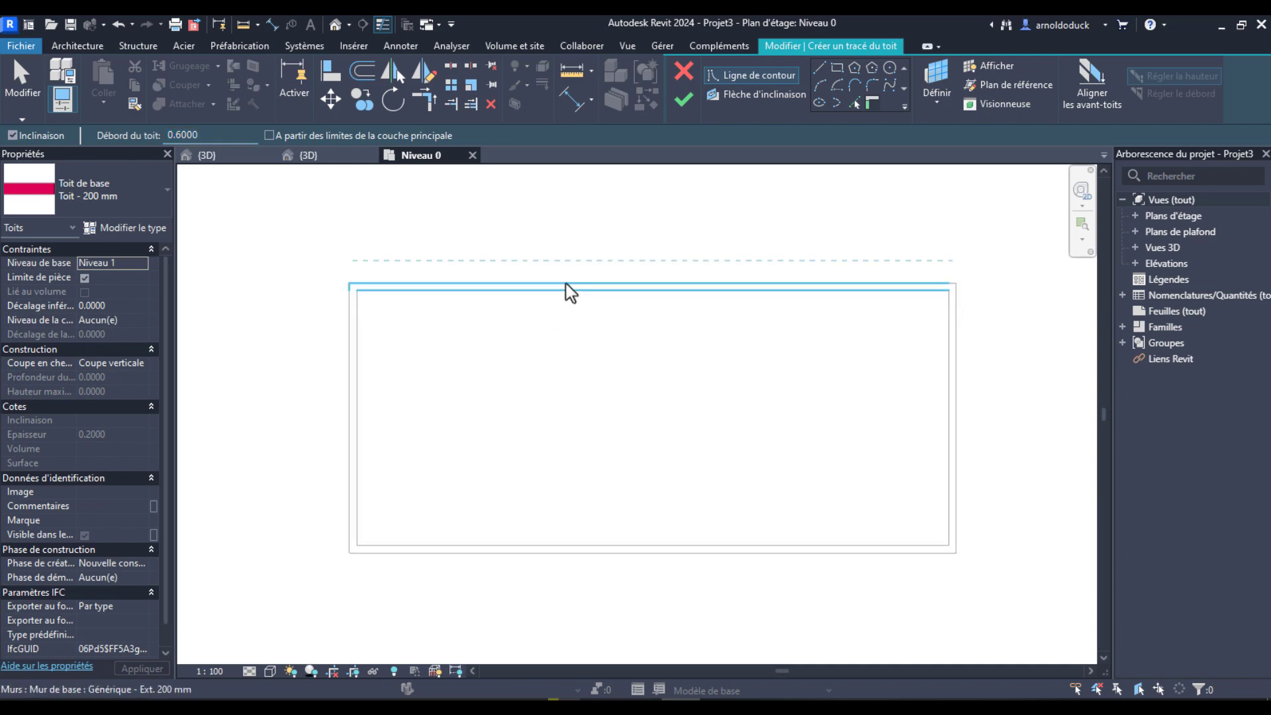
pyautogui.press('Tab')
pyautogui.click(566, 284)
pyautogui.moveTo(653, 355); pyautogui.dragTo(581, 369, button='middle')
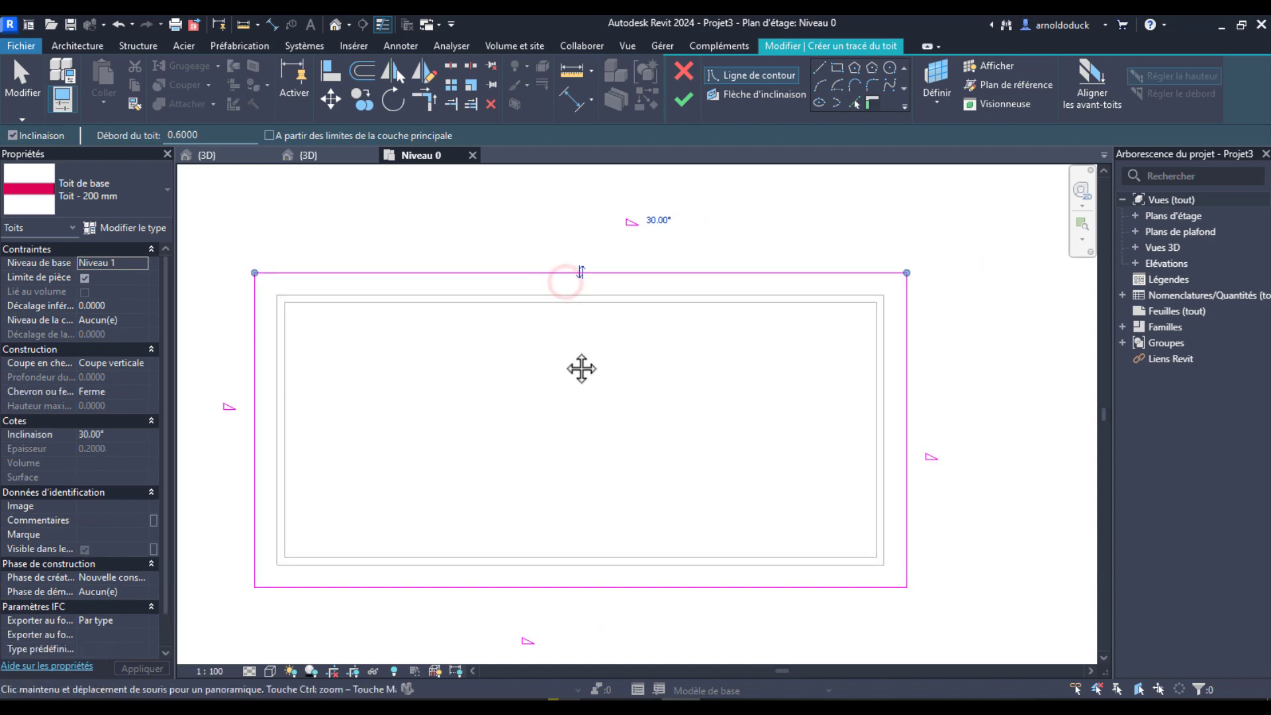
pyautogui.press('Escape')
pyautogui.press('Escape')
# Step: Remove the slope from the two short edges of the roof outline and finish the roof sketch
pyautogui.moveTo(479, 399); pyautogui.dragTo(228, 363)
pyautogui.scroll(-1, 608, 378)
pyautogui.moveTo(645, 378); pyautogui.dragTo(685, 380, button='middle')
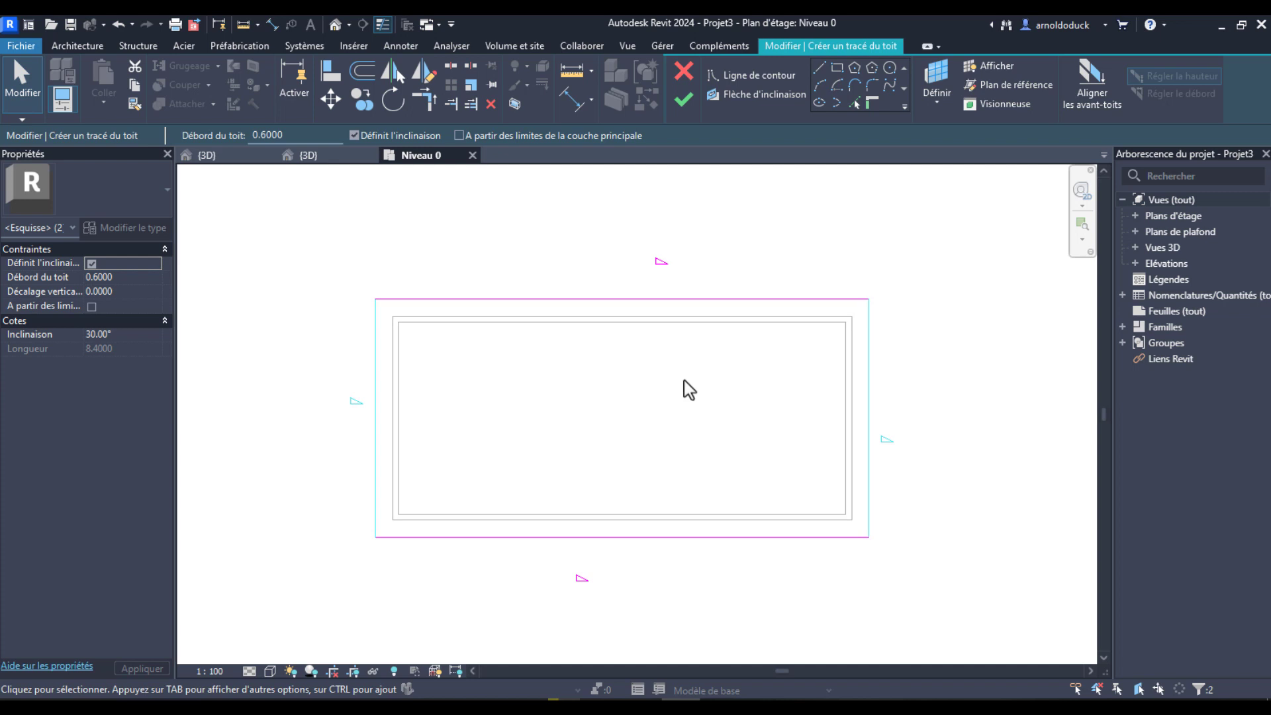
pyautogui.click(354, 135)
pyautogui.click(685, 102)
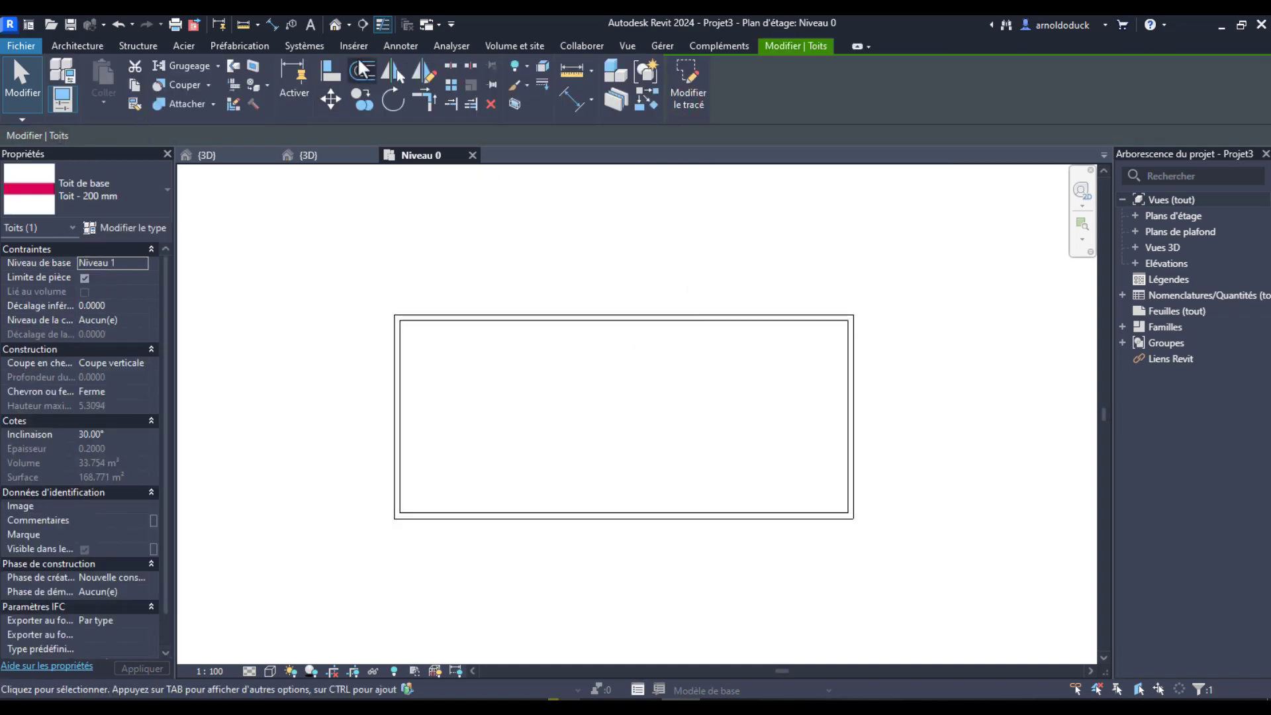
# Step: Attach the tops of all four walls to the gable roof in the default 3D view
pyautogui.click(338, 23)
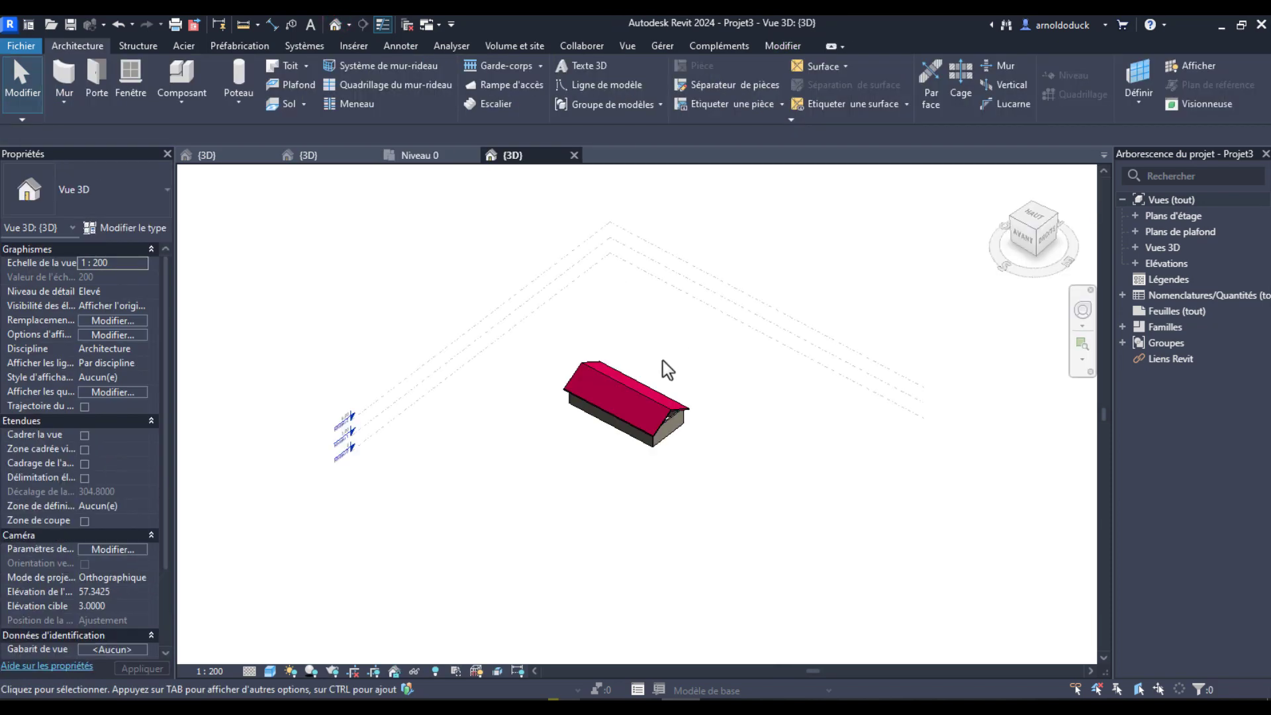
pyautogui.scroll(5, 636, 390)
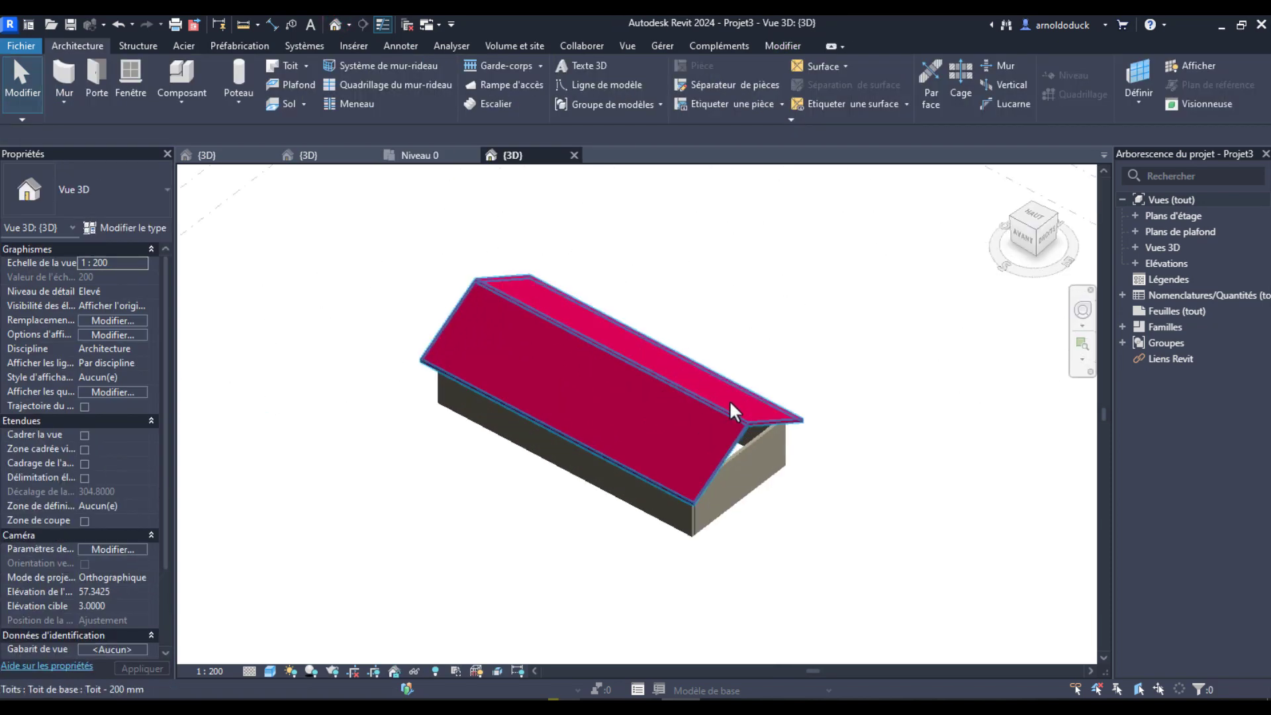
pyautogui.press('Tab')
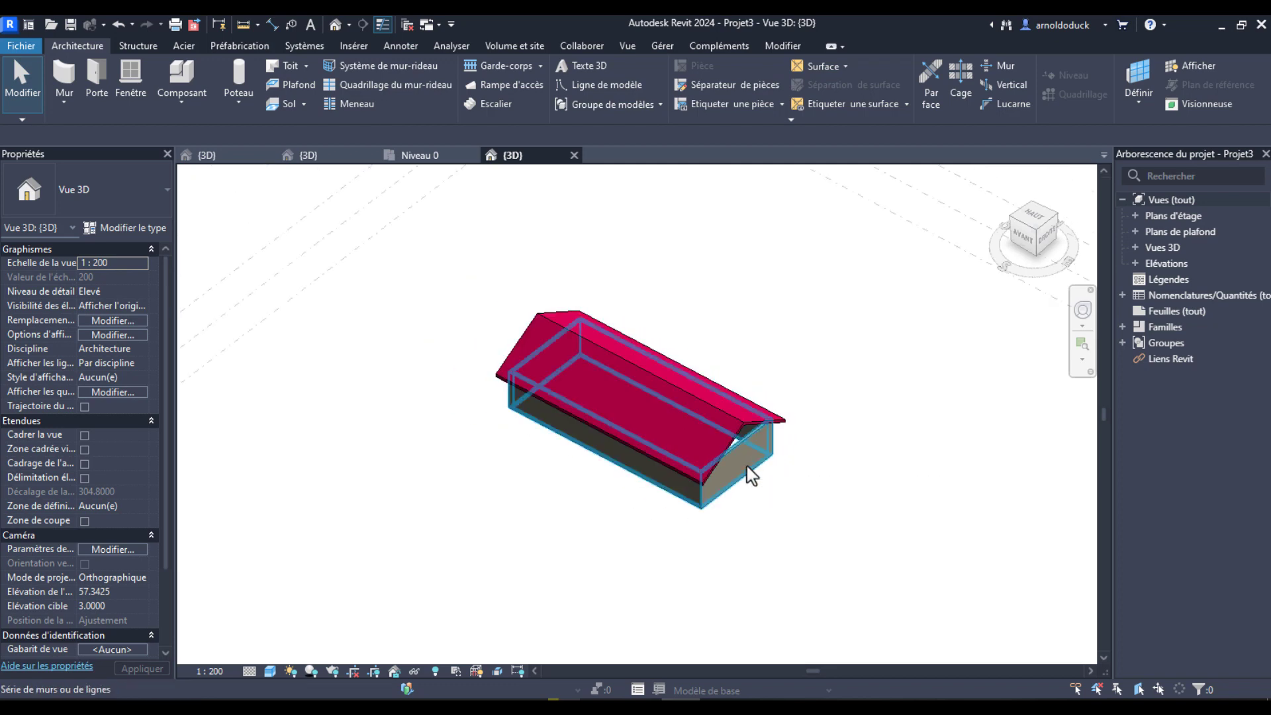
pyautogui.click(748, 466)
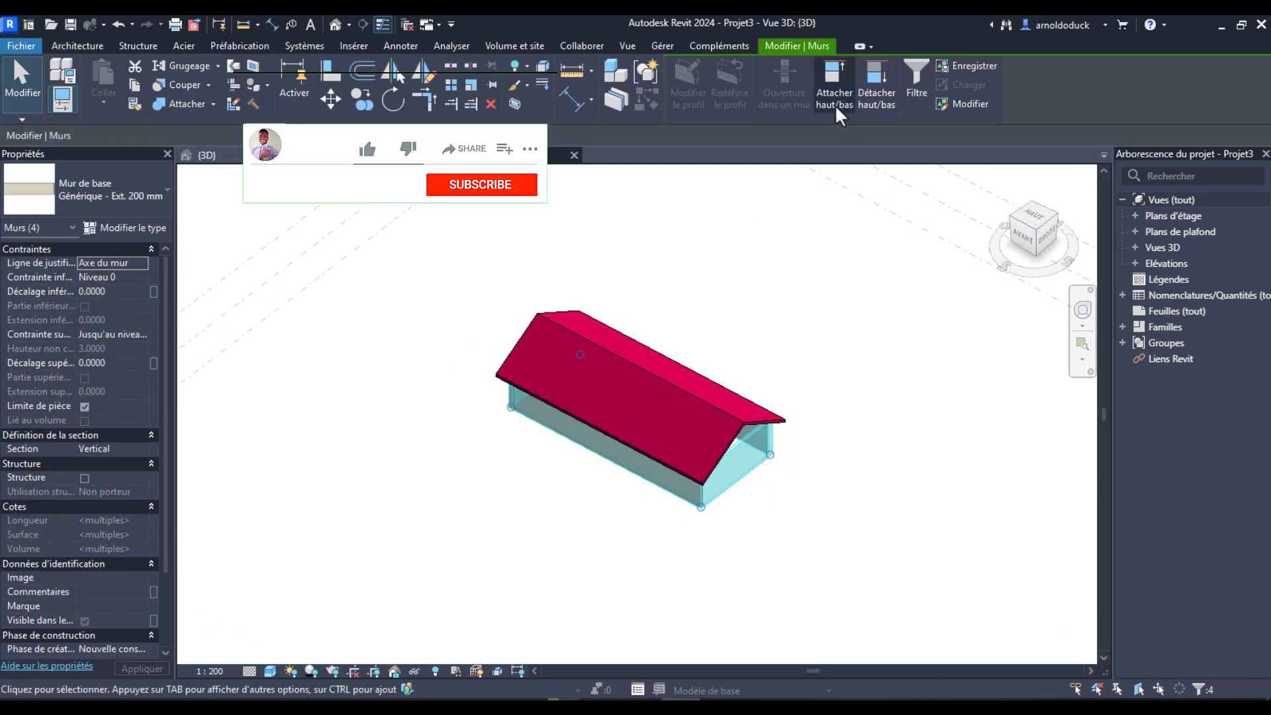
pyautogui.click(829, 71)
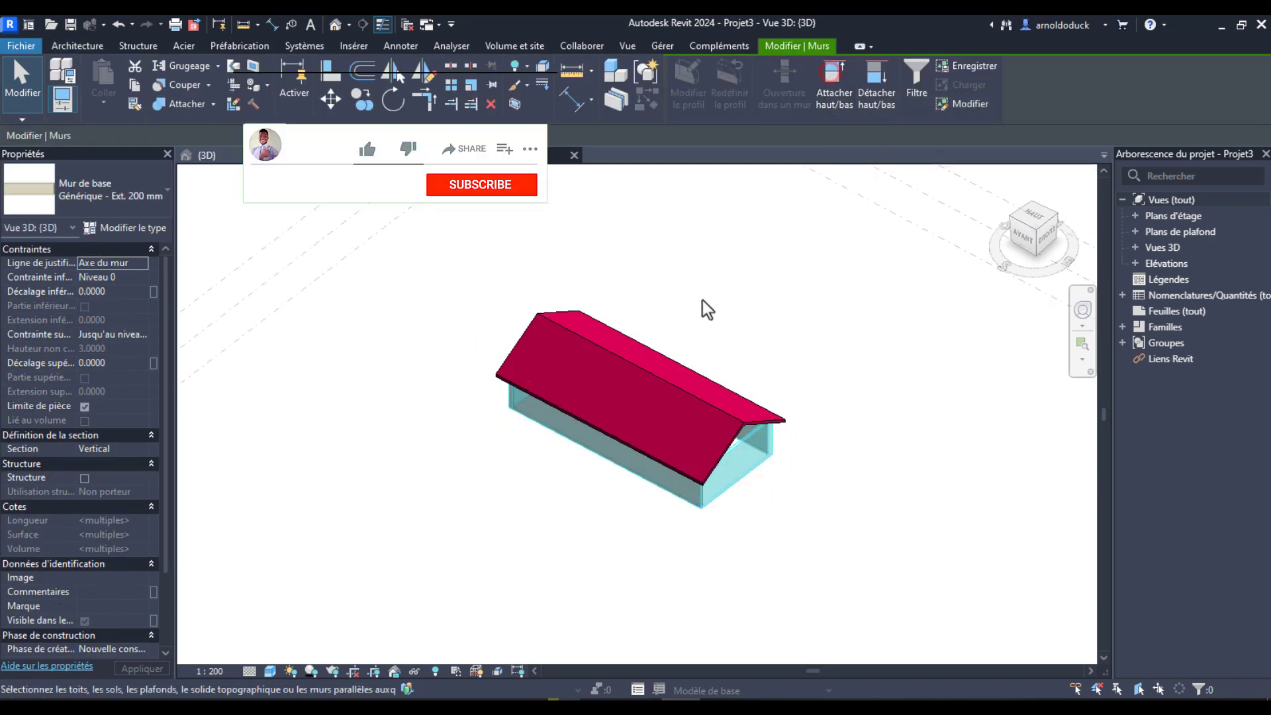
pyautogui.click(608, 352)
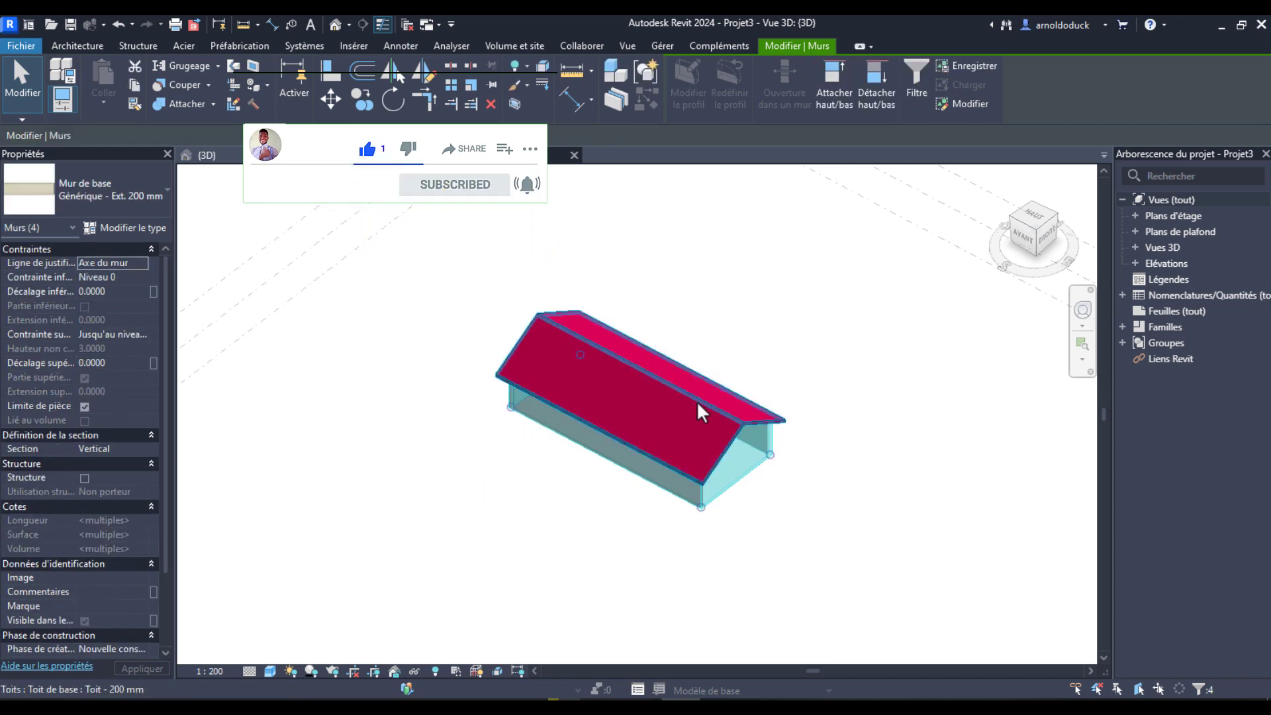
# Step: Try the Couleurs uniformes visual style on the 3D view
pyautogui.click(270, 670)
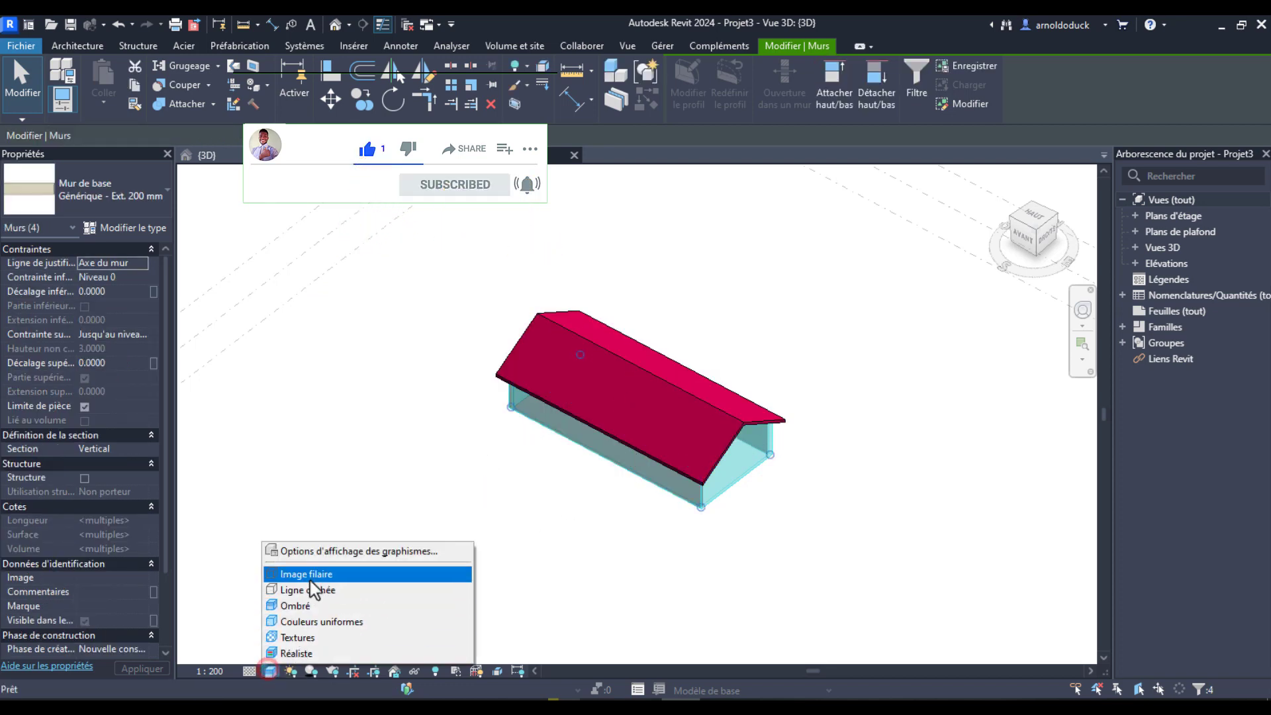
pyautogui.click(347, 619)
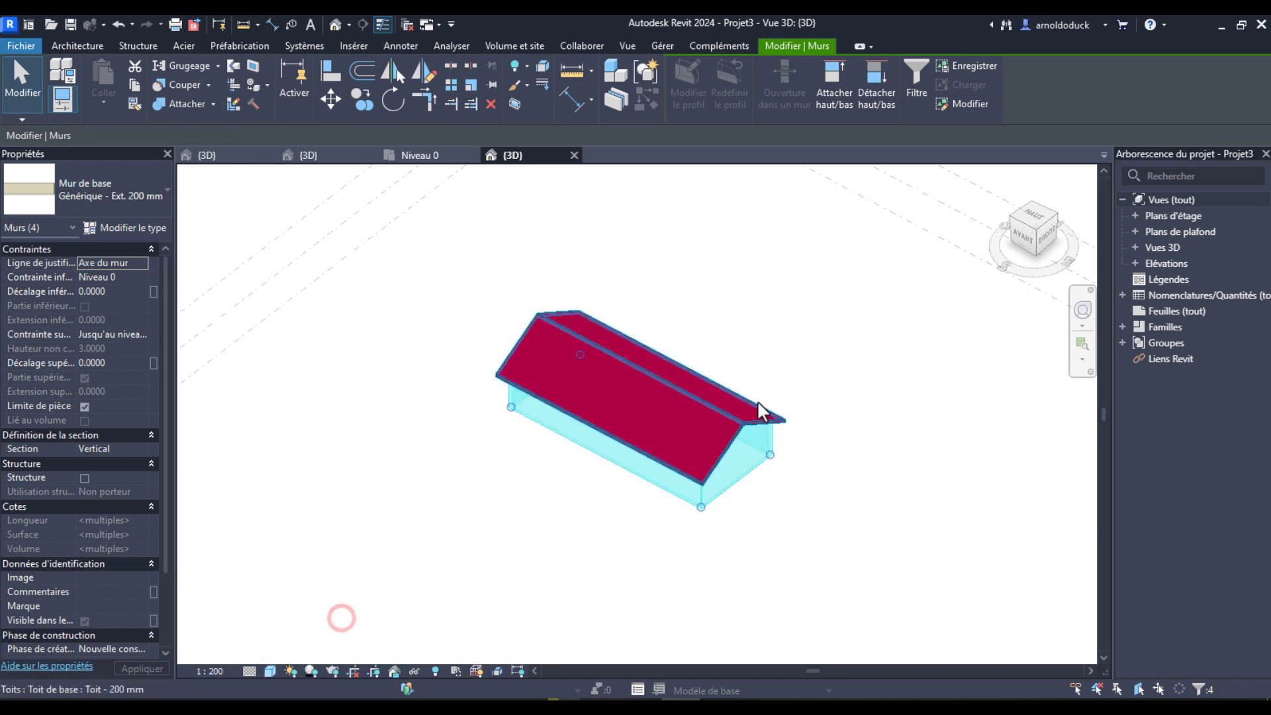
pyautogui.moveTo(478, 497); pyautogui.dragTo(471, 431, button='middle')
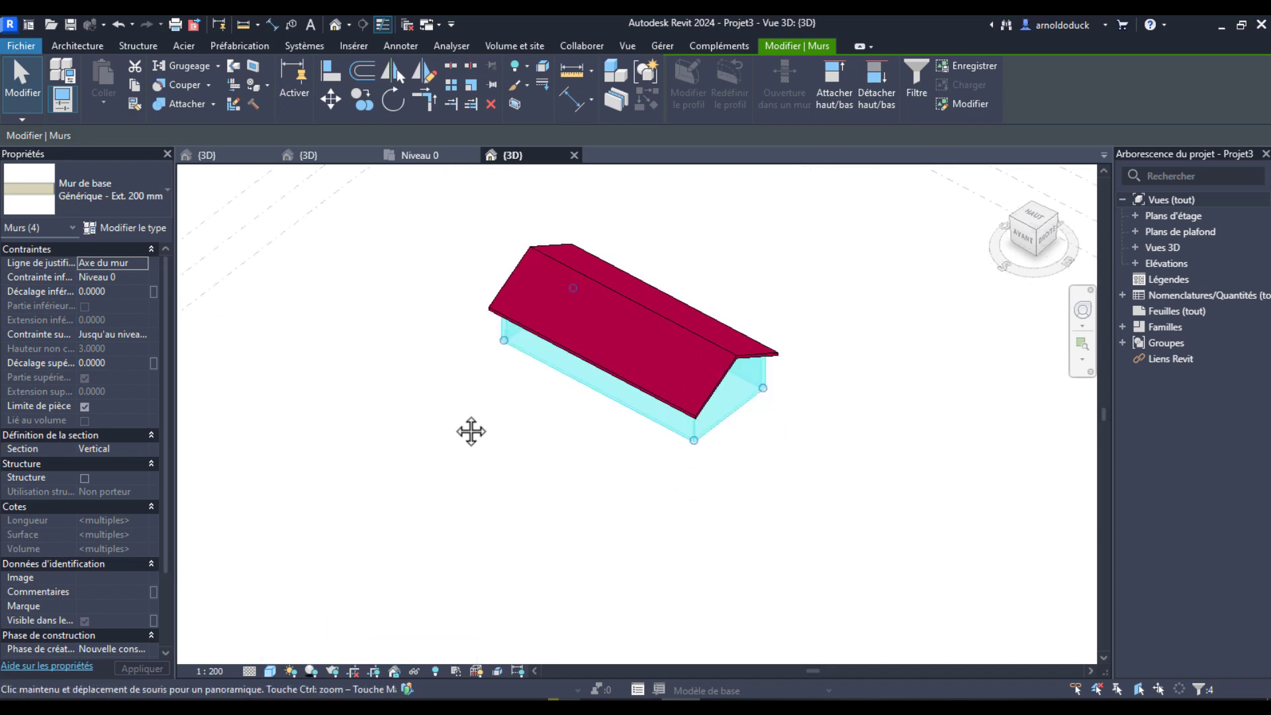
# Step: Set the 3D view's visual style to Ligne cachée and deselect the walls
pyautogui.click(268, 671)
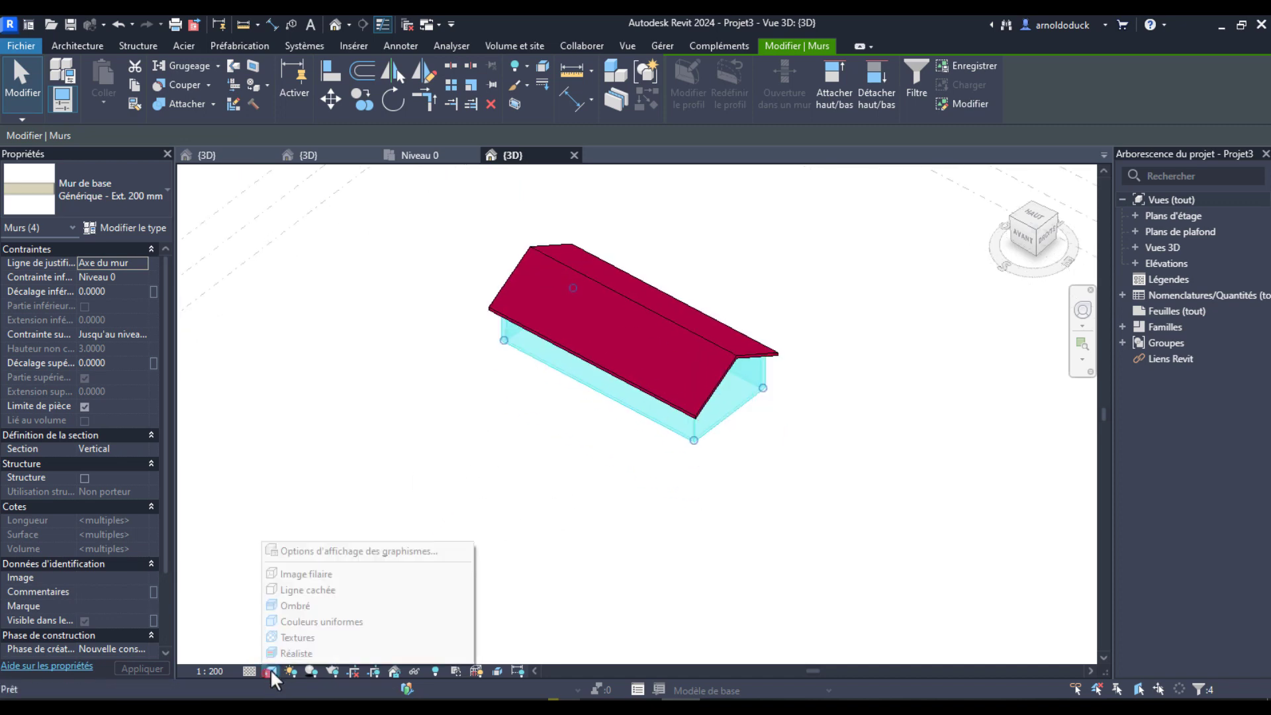
pyautogui.click(324, 589)
pyautogui.scroll(3, 815, 380)
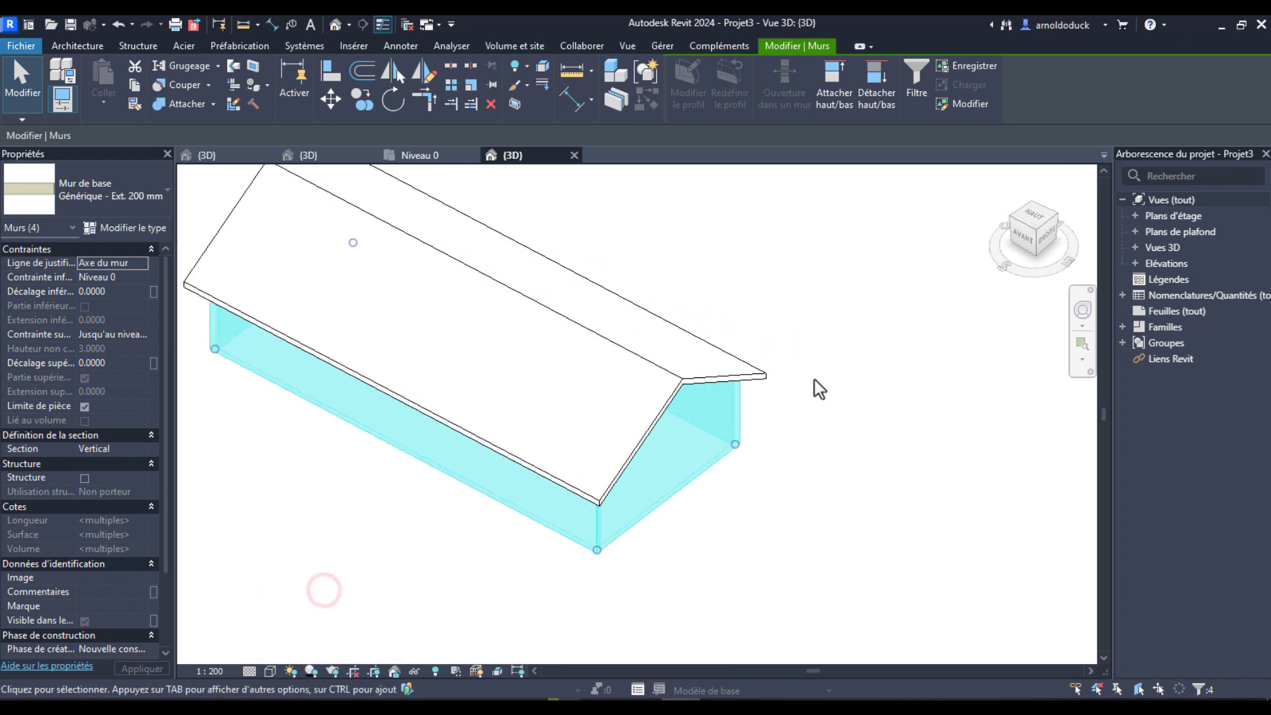
pyautogui.click(816, 378)
pyautogui.keyDown('shift'); pyautogui.moveTo(766, 474); pyautogui.dragTo(764, 404, button='middle'); pyautogui.keyUp('shift')
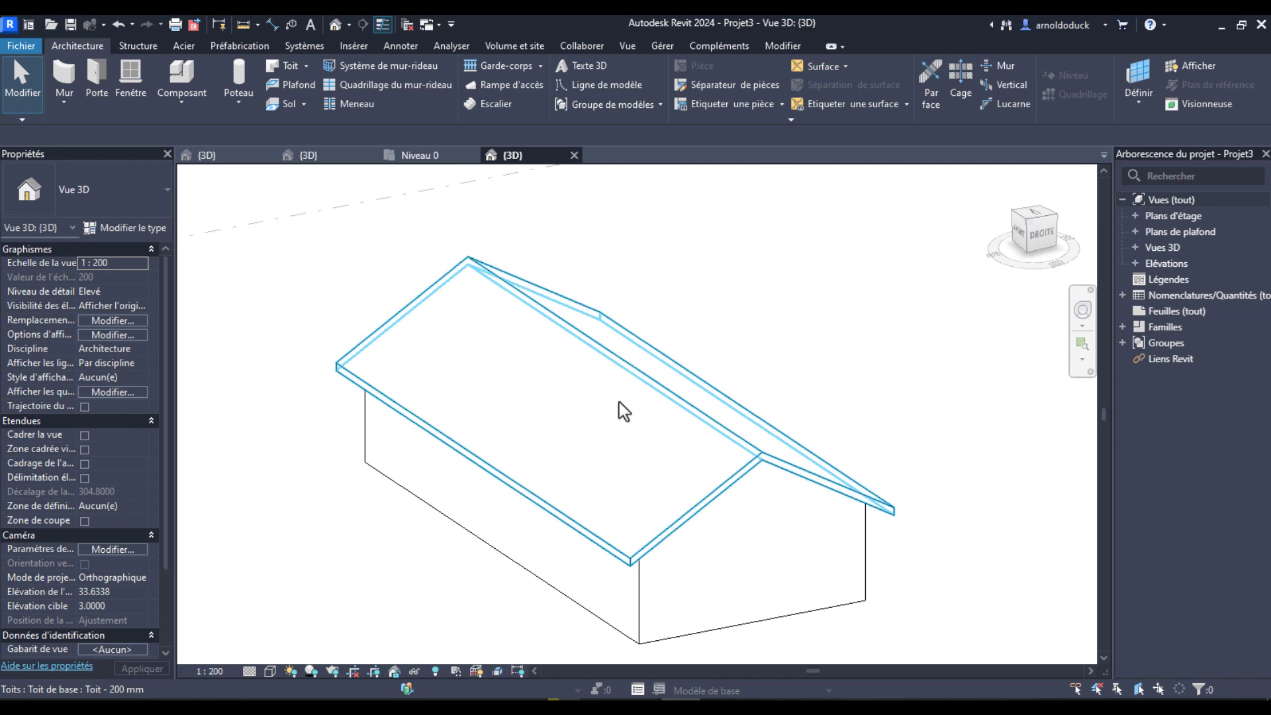
# Step: Add a Finition 1 [4] layer above the upper core boundary in the structure of the Toit - 200 mm roof type
pyautogui.click(592, 415)
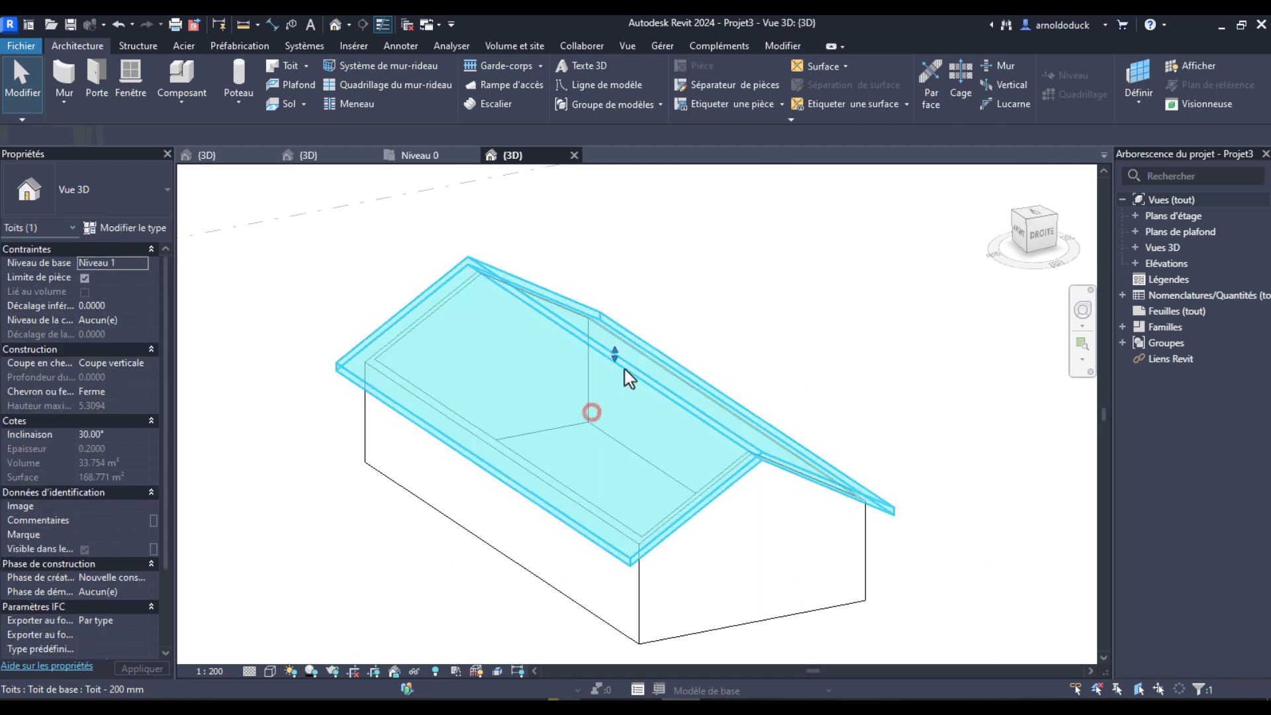
pyautogui.click(143, 226)
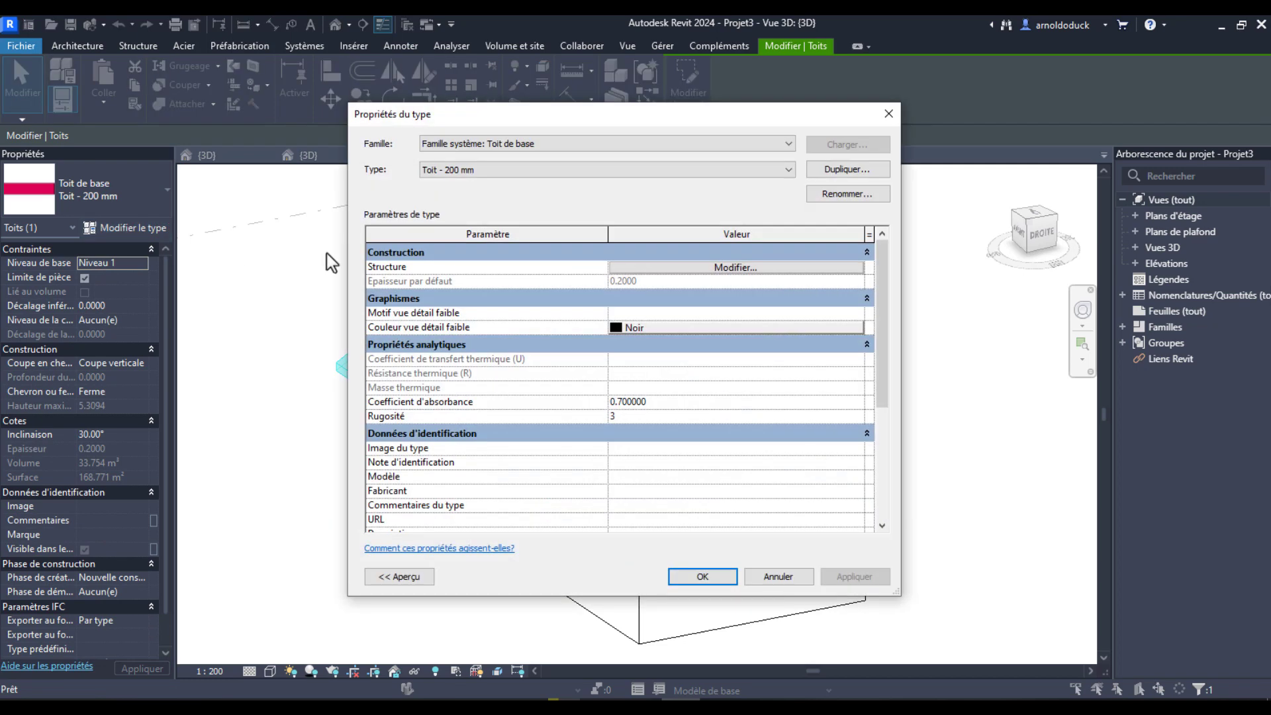
pyautogui.click(724, 272)
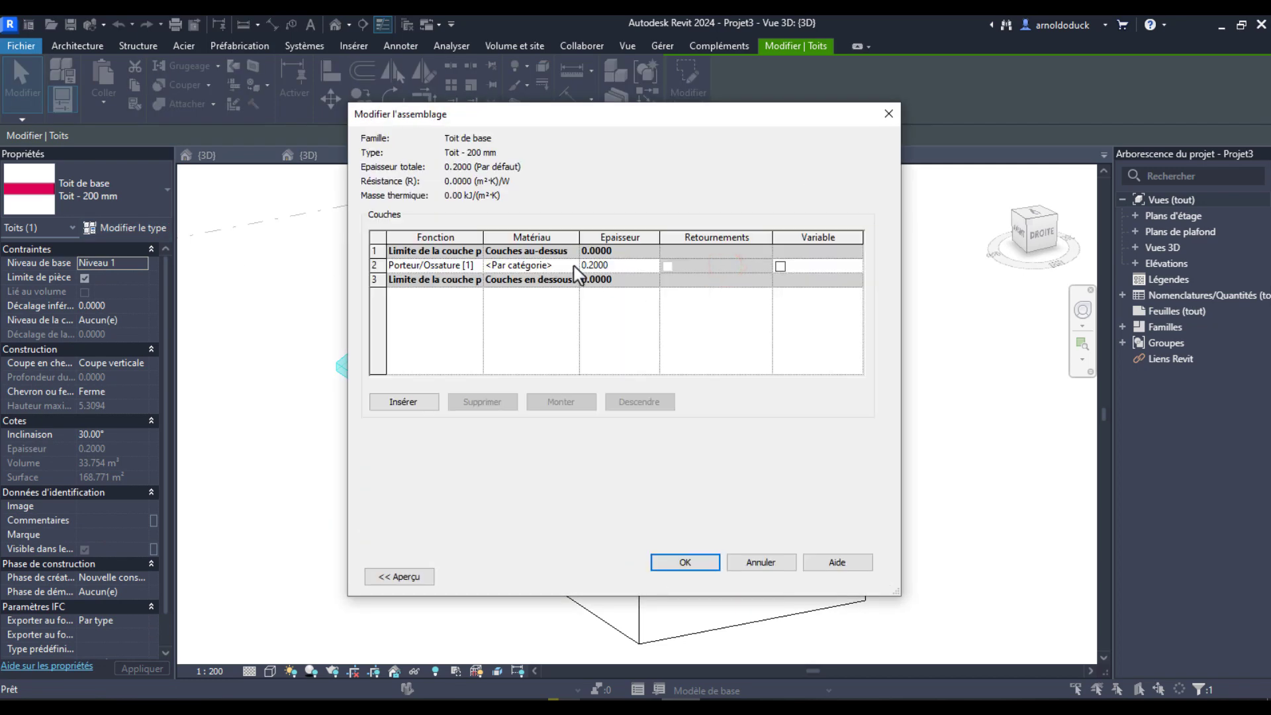
pyautogui.click(377, 264)
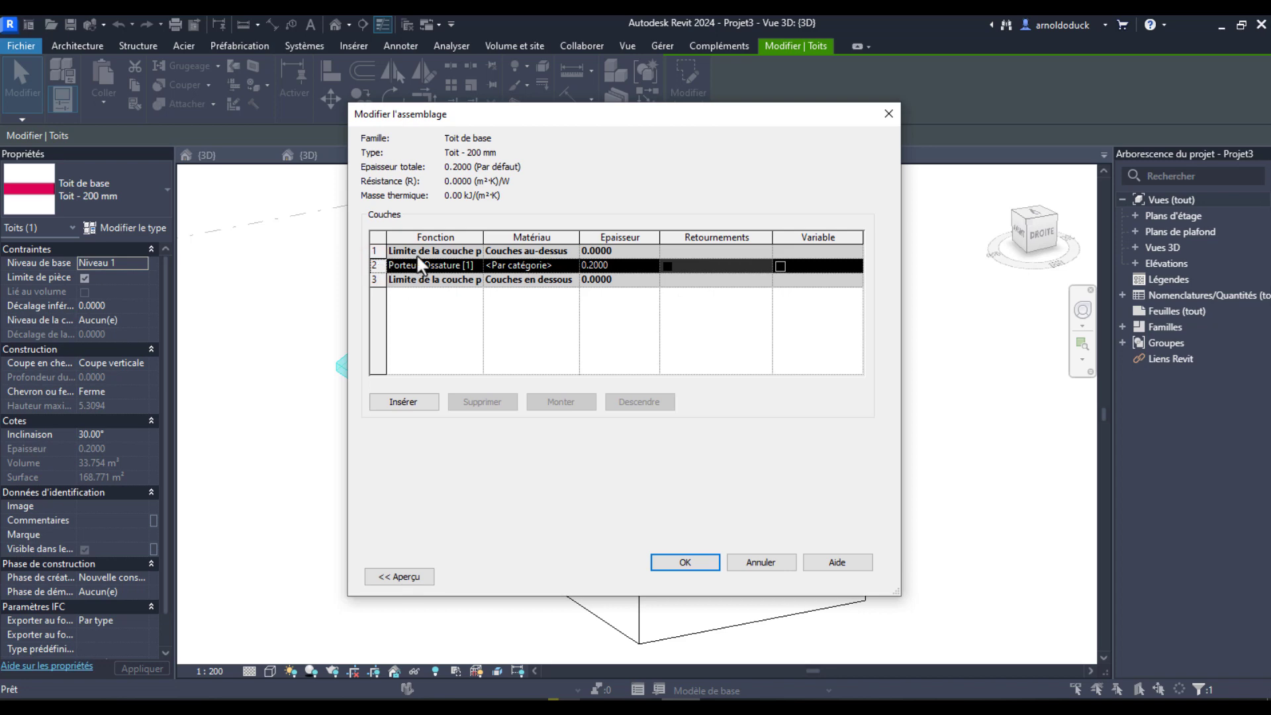
pyautogui.click(426, 404)
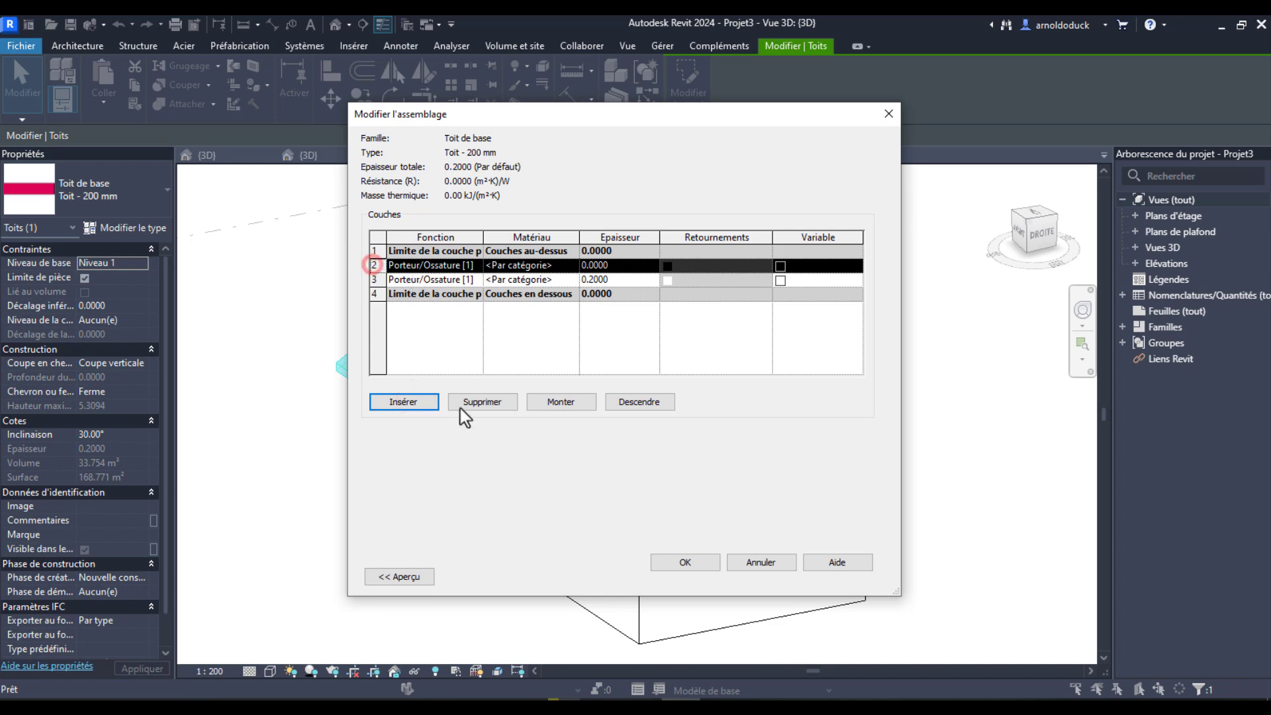
pyautogui.click(551, 401)
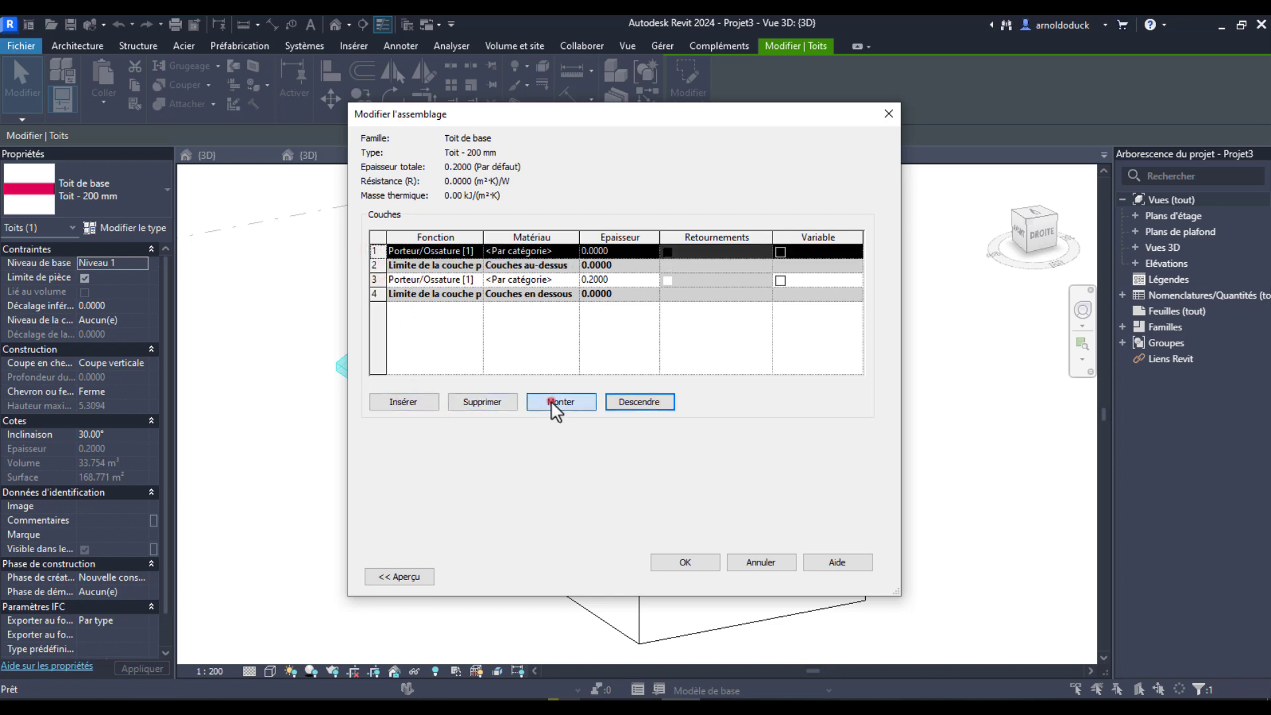
pyautogui.click(463, 251)
pyautogui.click(476, 251)
pyautogui.click(416, 301)
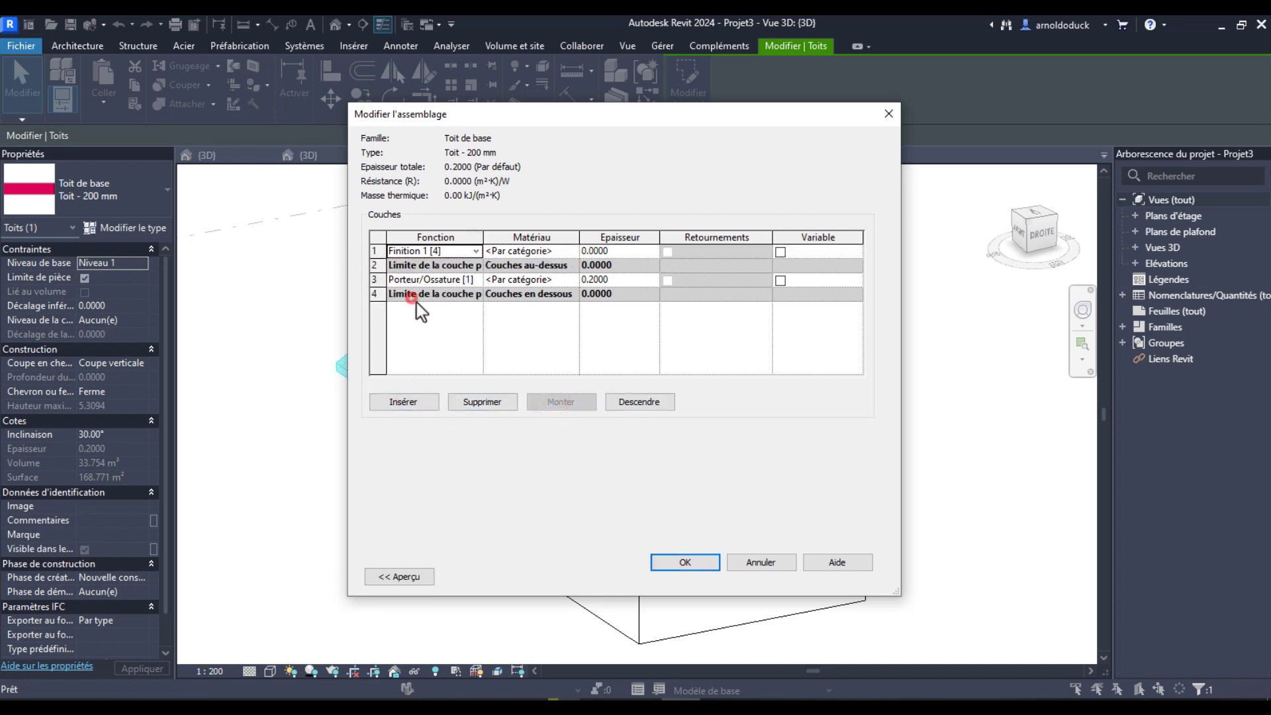
# Step: Set the Finition 1 [4] layer's thickness to 0.05 and the Porteur/Ossature [1] layer's to 0.15, and apply the roof type changes
pyautogui.click(612, 251)
pyautogui.click(608, 280)
pyautogui.moveTo(601, 281); pyautogui.dragTo(592, 281)
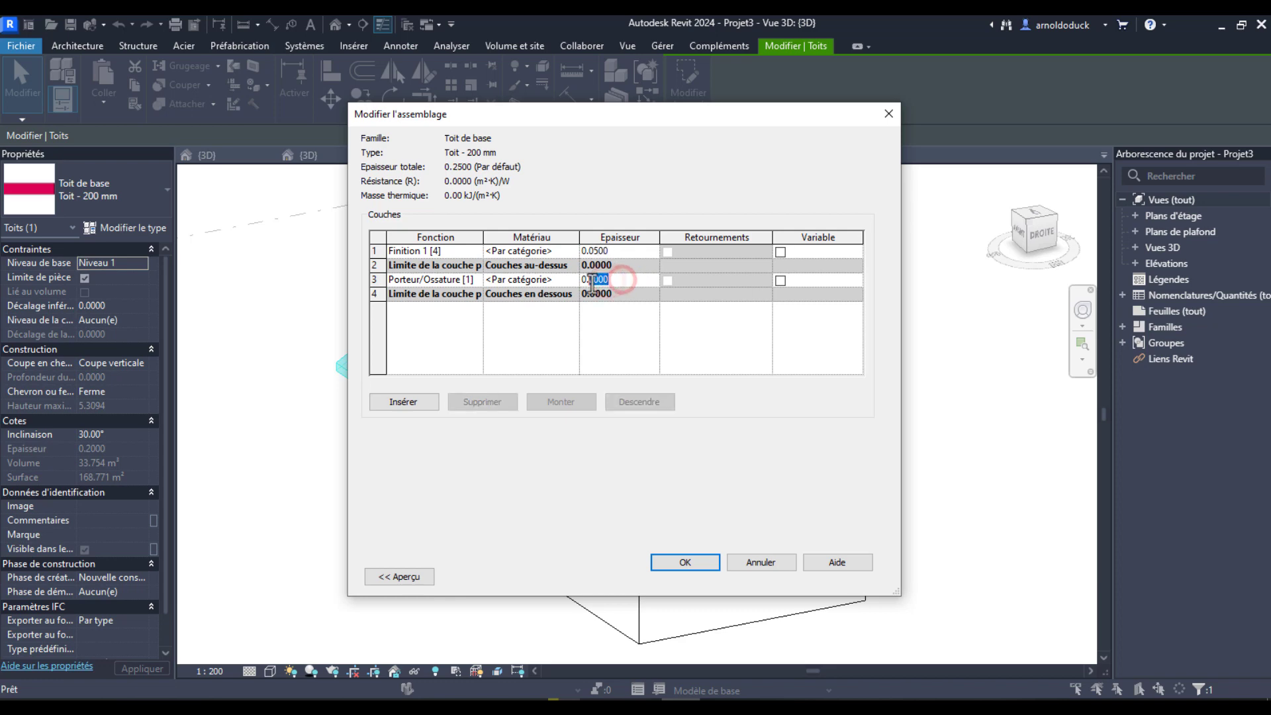
pyautogui.write('15')
pyautogui.click(697, 562)
pyautogui.click(700, 576)
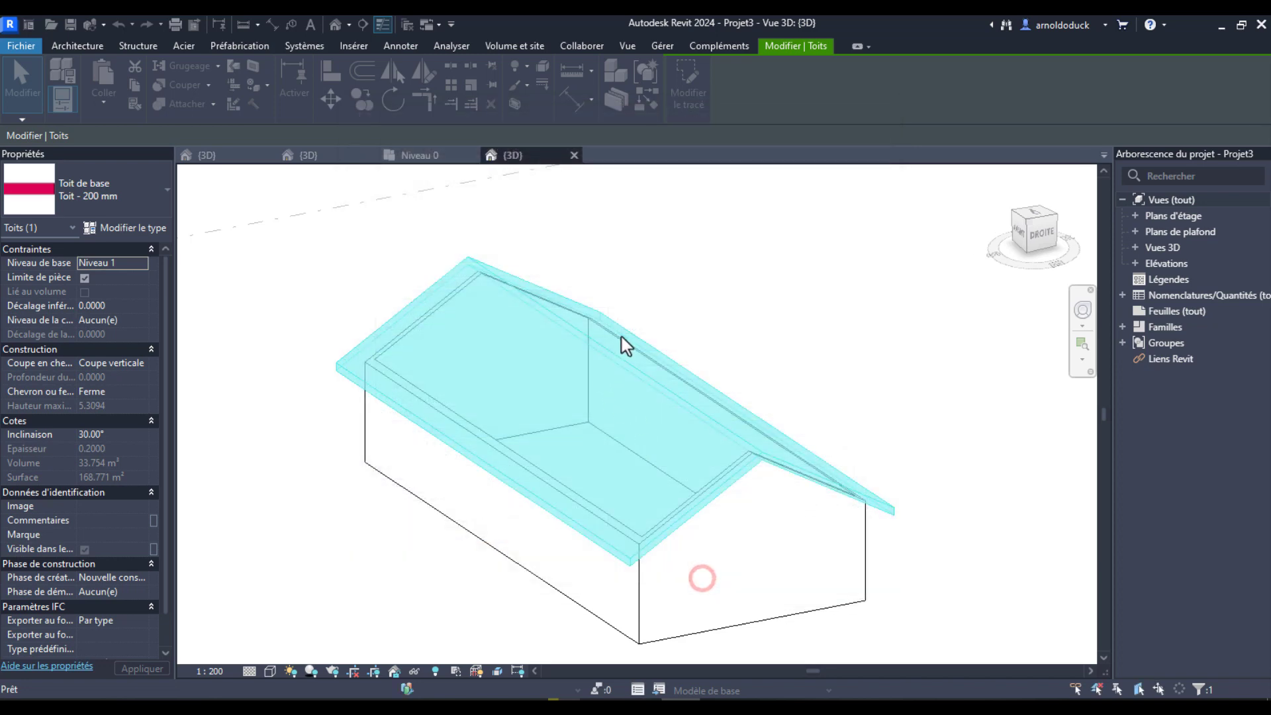
pyautogui.click(772, 278)
pyautogui.scroll(5, 712, 453)
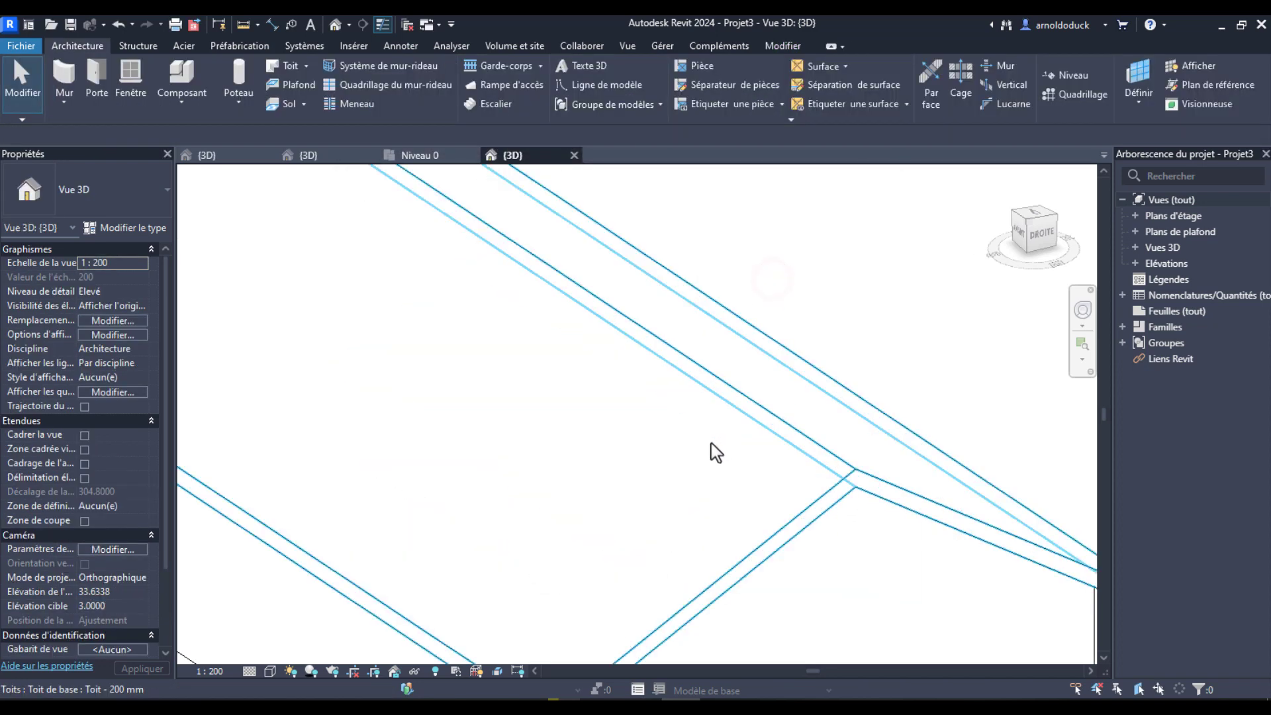
pyautogui.scroll(-3, 602, 354)
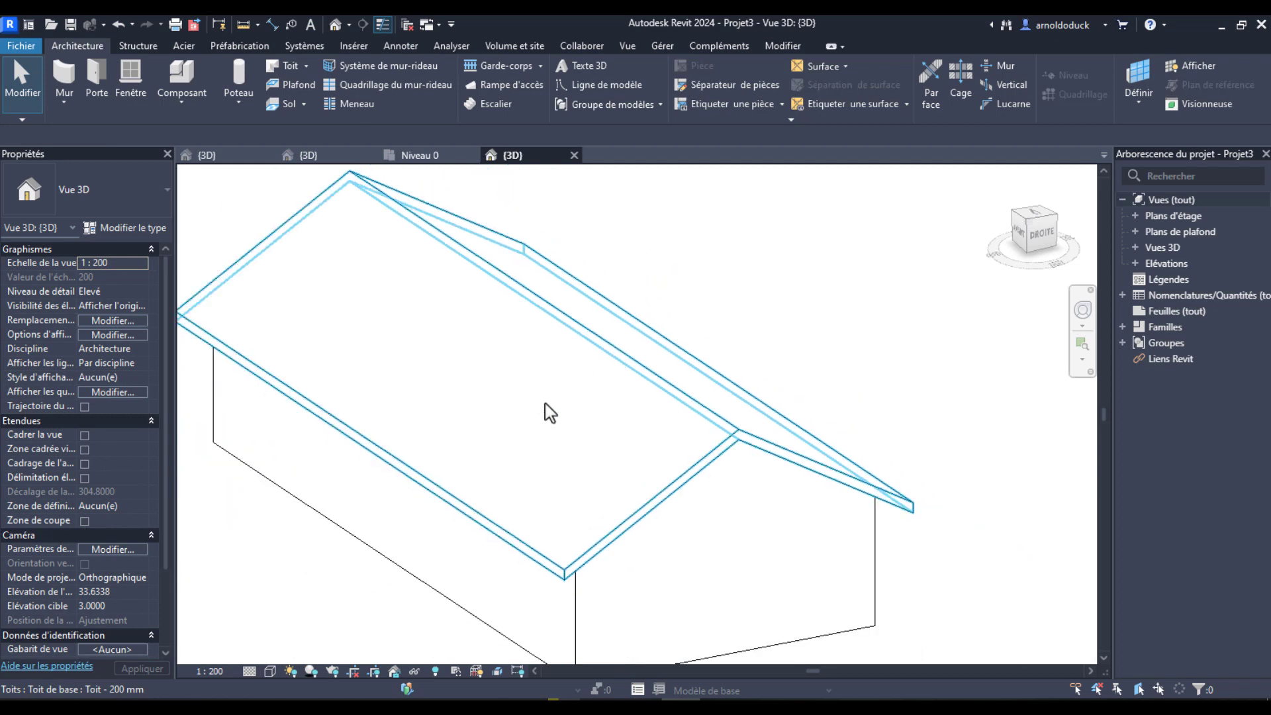
pyautogui.moveTo(574, 358); pyautogui.dragTo(613, 433, button='middle')
pyautogui.scroll(-2, 699, 285)
pyautogui.moveTo(735, 392); pyautogui.dragTo(593, 304, button='middle')
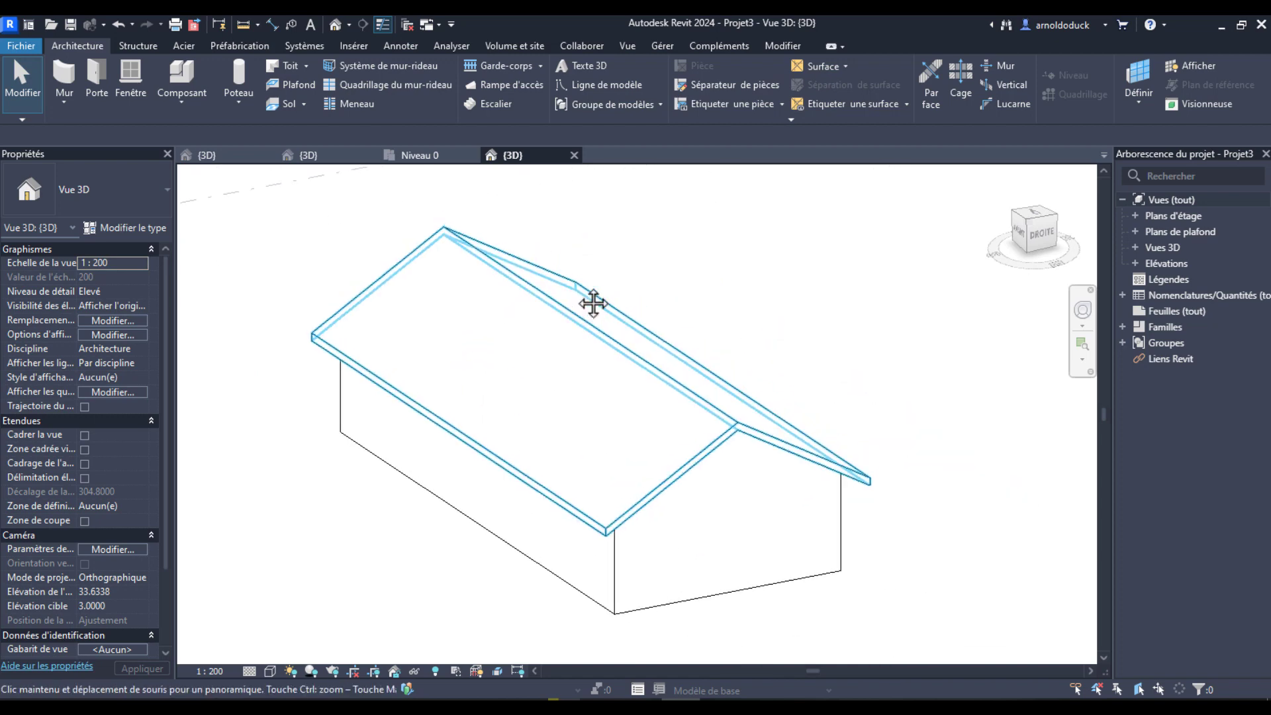
# Step: Load the Tuiles2 roof tile family into Projet3
pyautogui.click(309, 157)
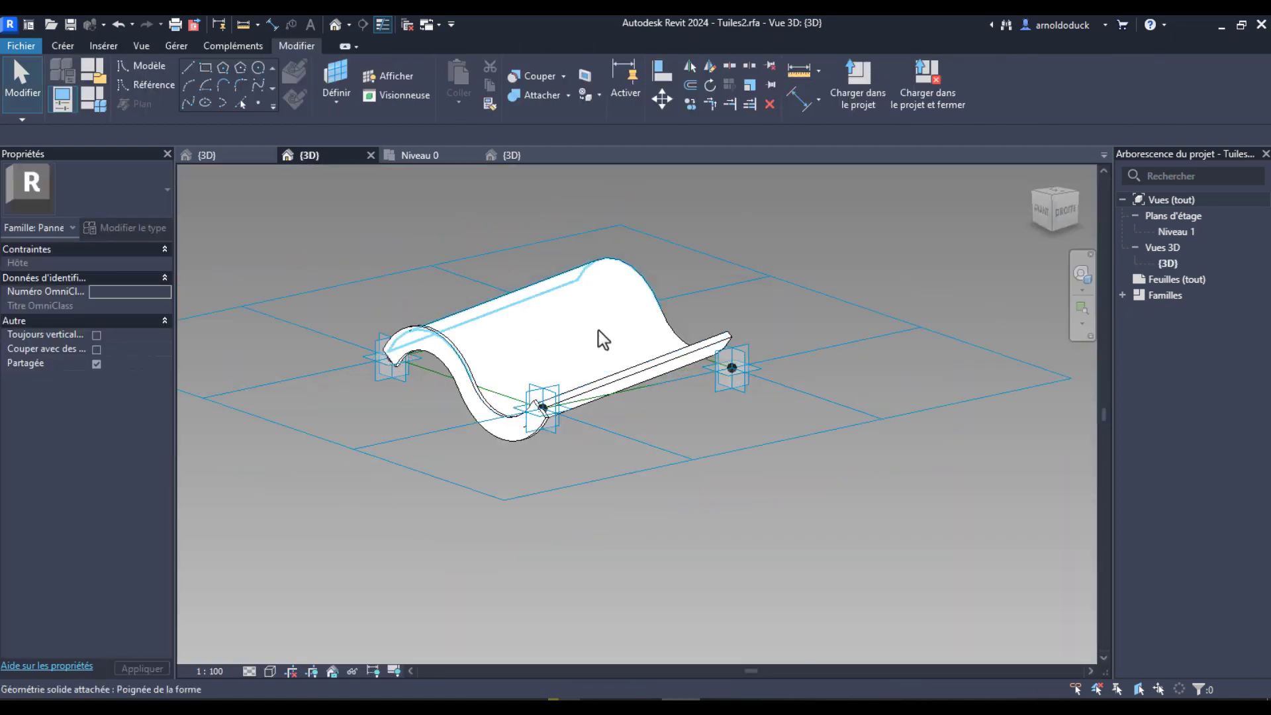
pyautogui.click(864, 82)
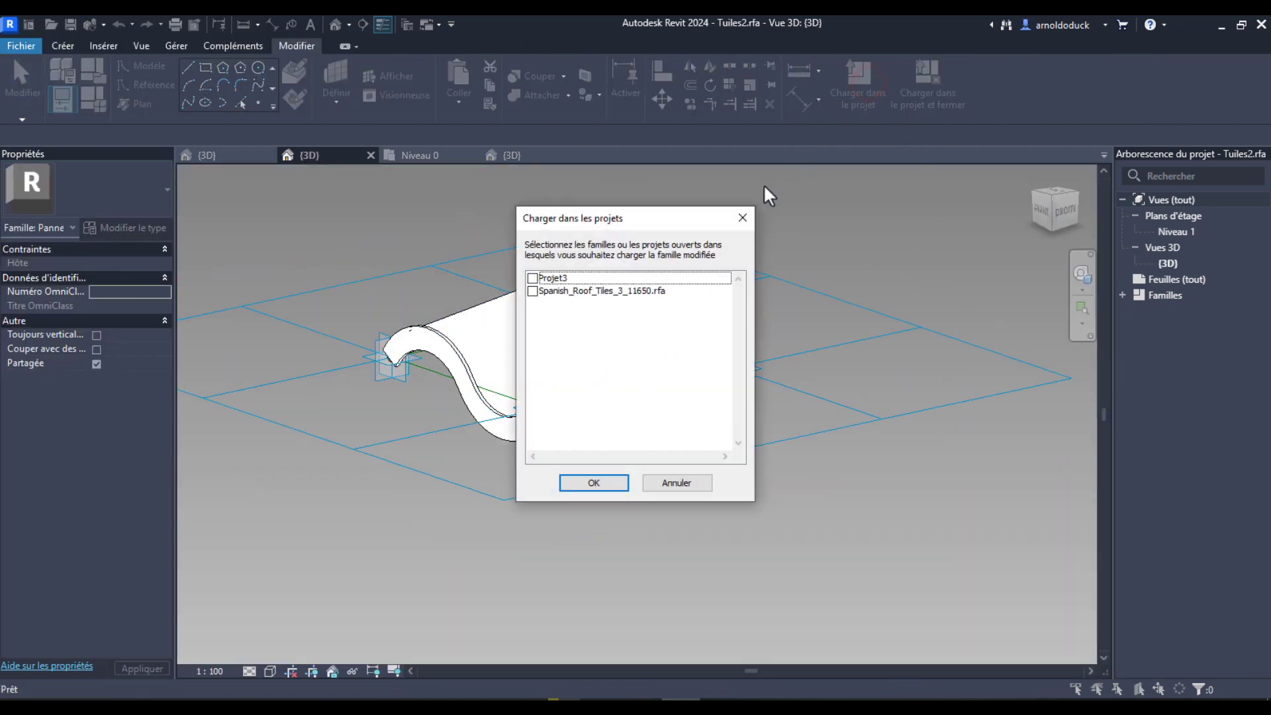
pyautogui.click(532, 278)
pyautogui.click(596, 487)
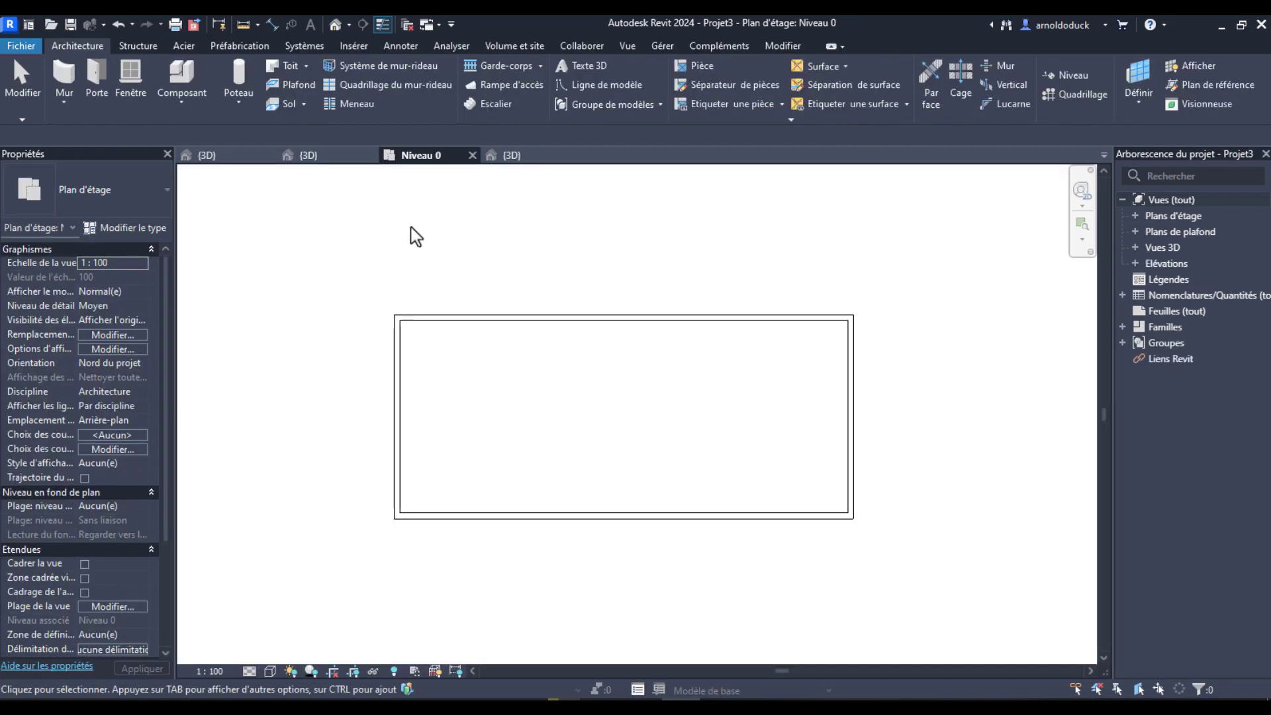
# Step: Load the Spanish_Roof_Tiles_3_11650 ridge tile family into Projet3
pyautogui.click(234, 155)
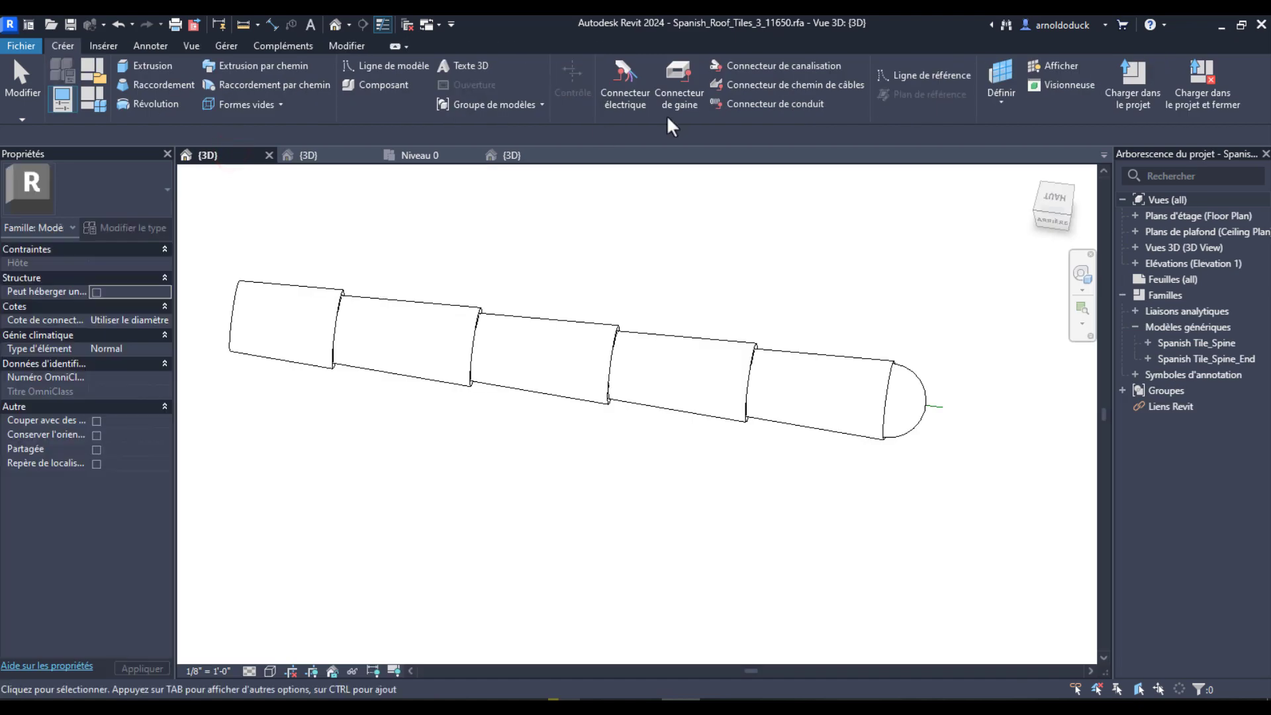
pyautogui.click(1146, 83)
pyautogui.click(597, 480)
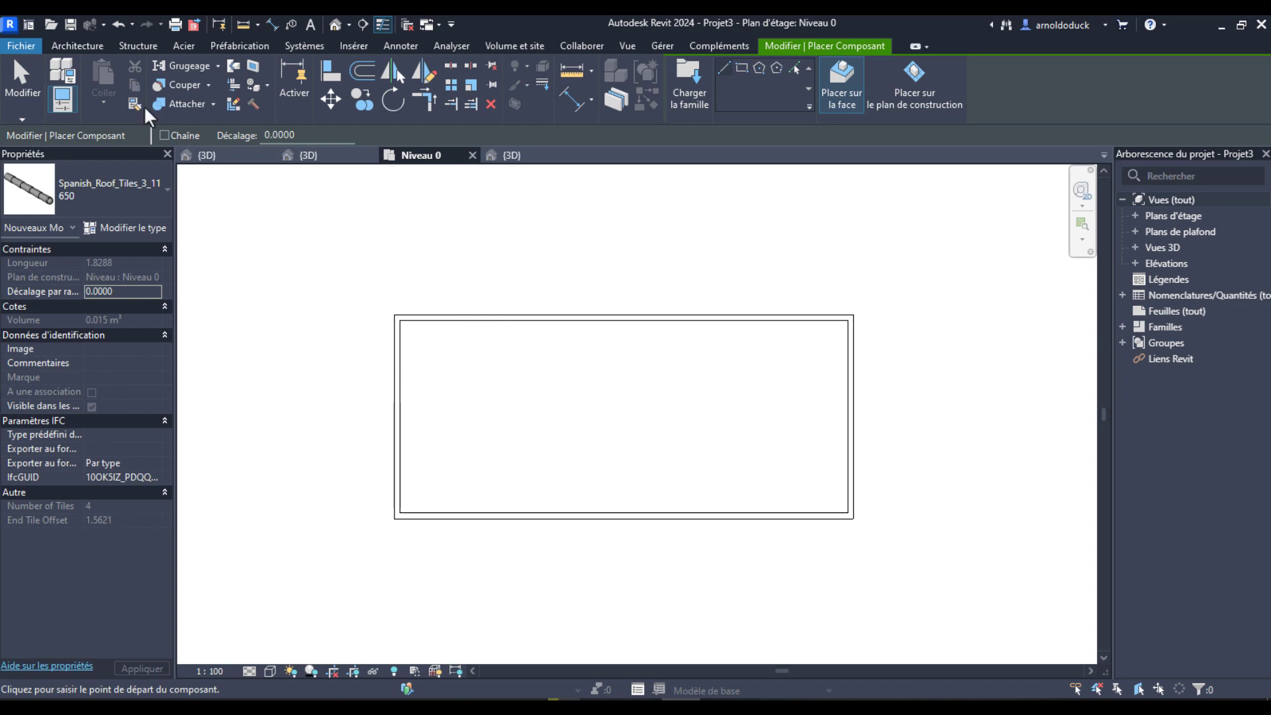
# Step: Place the Spanish_Roof_Tiles_3_11650 component along the whole roof ridge, from one gable end to the other, in the 3D view seen from above
pyautogui.click(93, 48)
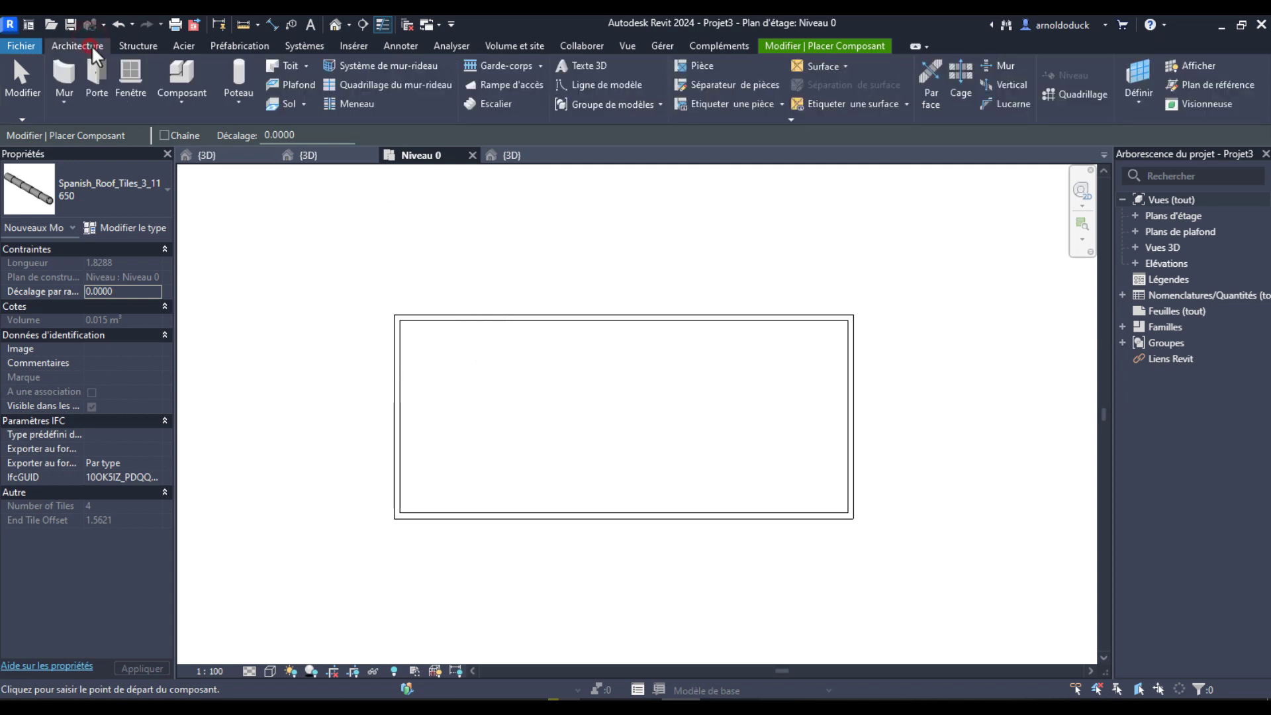
pyautogui.click(519, 164)
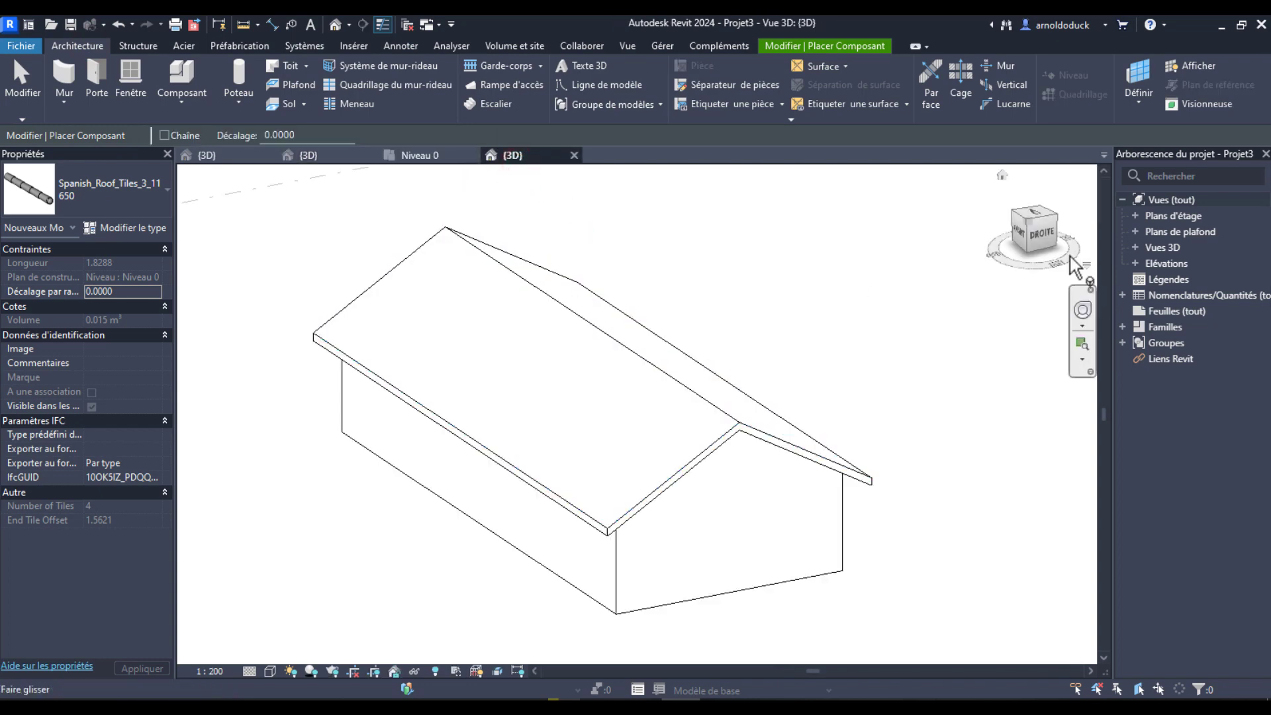
pyautogui.click(1042, 219)
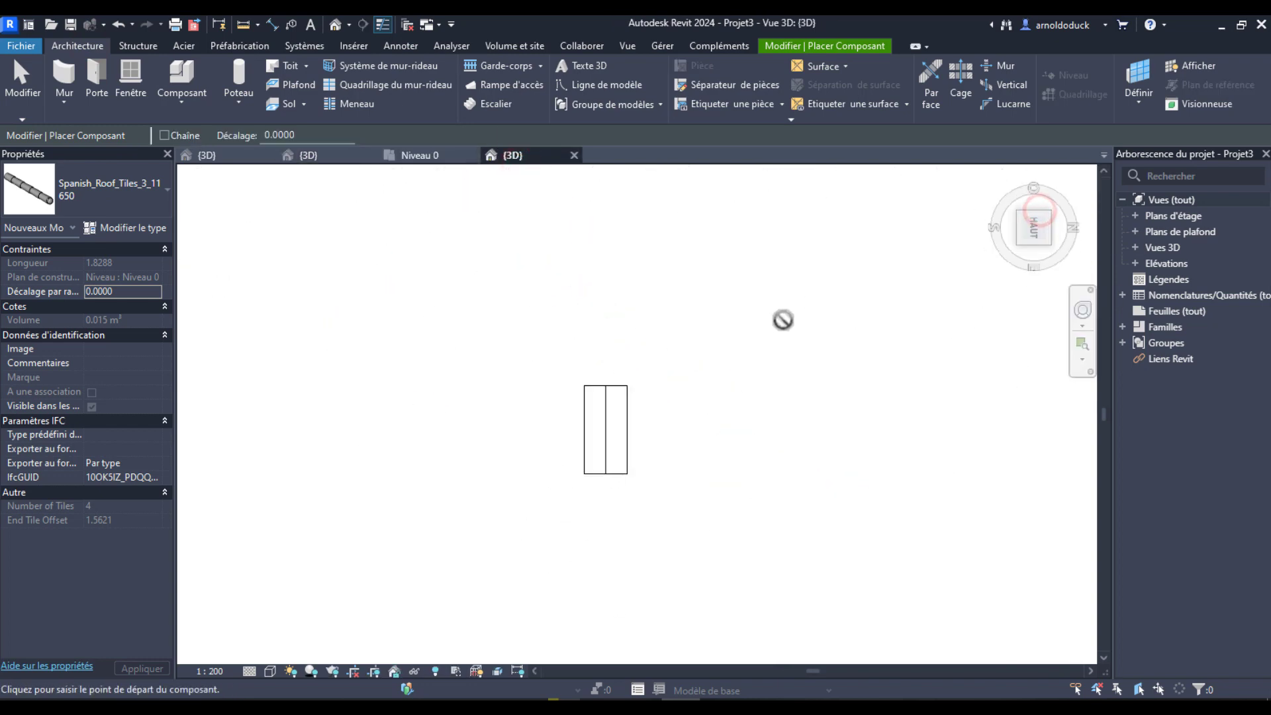
pyautogui.click(679, 209)
pyautogui.scroll(-4, 682, 201)
pyautogui.scroll(2, 676, 371)
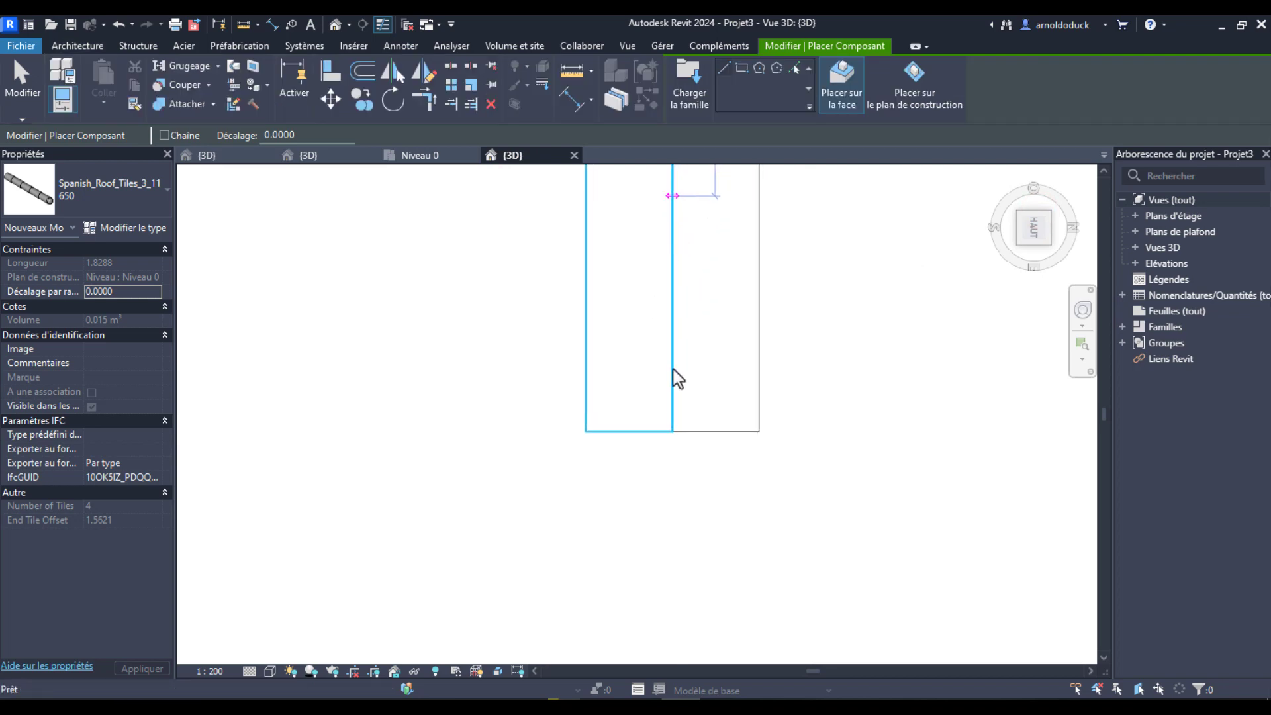
pyautogui.click(672, 430)
pyautogui.press('Escape')
pyautogui.press('Escape')
# Step: Examine the ridge tiles along the roof from both sides of the building
pyautogui.moveTo(659, 481); pyautogui.dragTo(851, 377, button='middle')
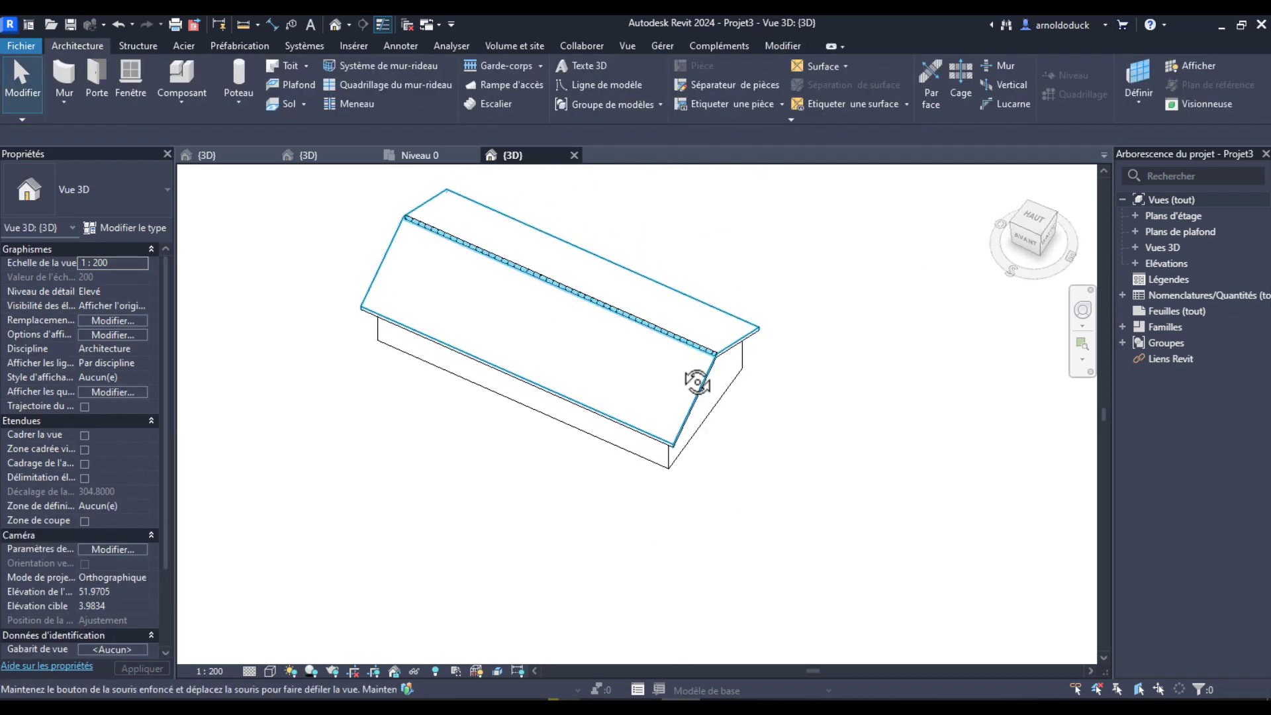
pyautogui.scroll(3, 530, 397)
pyautogui.moveTo(430, 332); pyautogui.dragTo(730, 304, button='middle')
pyautogui.moveTo(509, 303); pyautogui.dragTo(495, 456, button='middle')
pyautogui.keyDown('shift'); pyautogui.moveTo(494, 383); pyautogui.dragTo(709, 457, button='middle'); pyautogui.keyUp('shift')
pyautogui.moveTo(759, 544); pyautogui.dragTo(610, 252, button='middle')
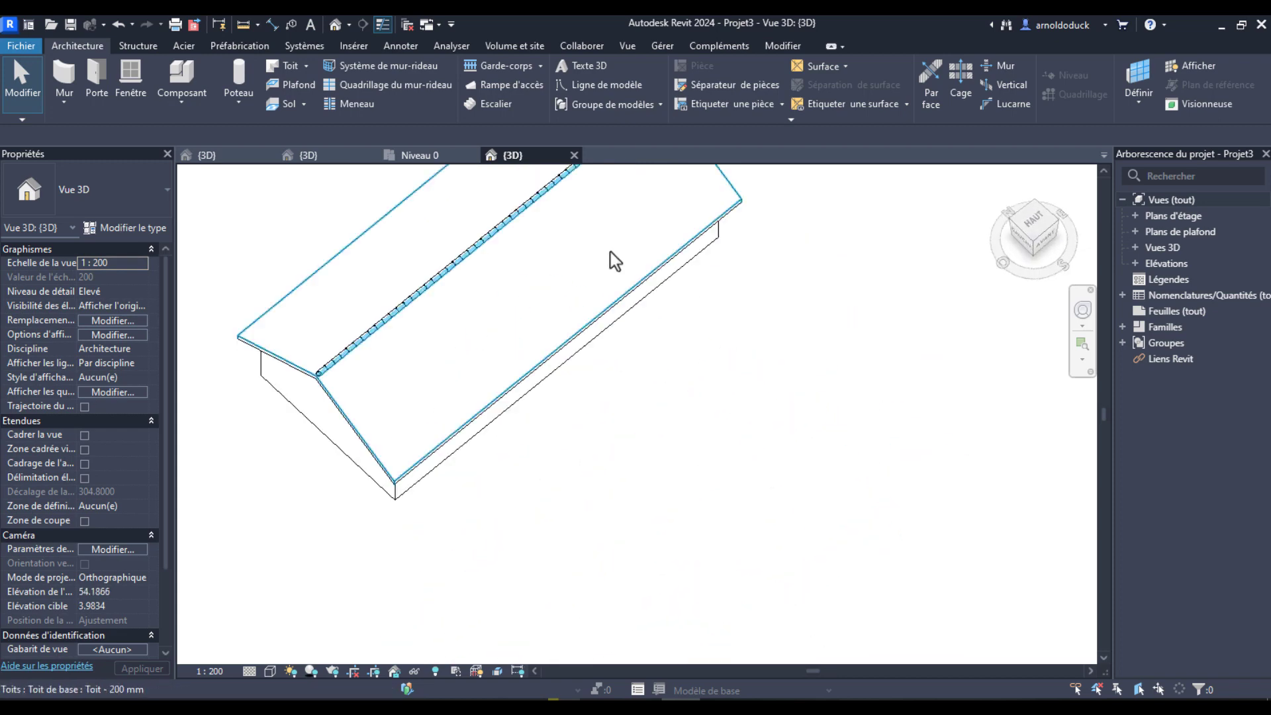
# Step: Try to extend the ridge tile row slightly past the gable end in the tilted 3D view, and undo the change
pyautogui.keyDown('shift'); pyautogui.moveTo(464, 375); pyautogui.dragTo(662, 344, button='middle'); pyautogui.keyUp('shift')
pyautogui.scroll(2, 658, 349)
pyautogui.scroll(4, 633, 391)
pyautogui.scroll(-2, 634, 391)
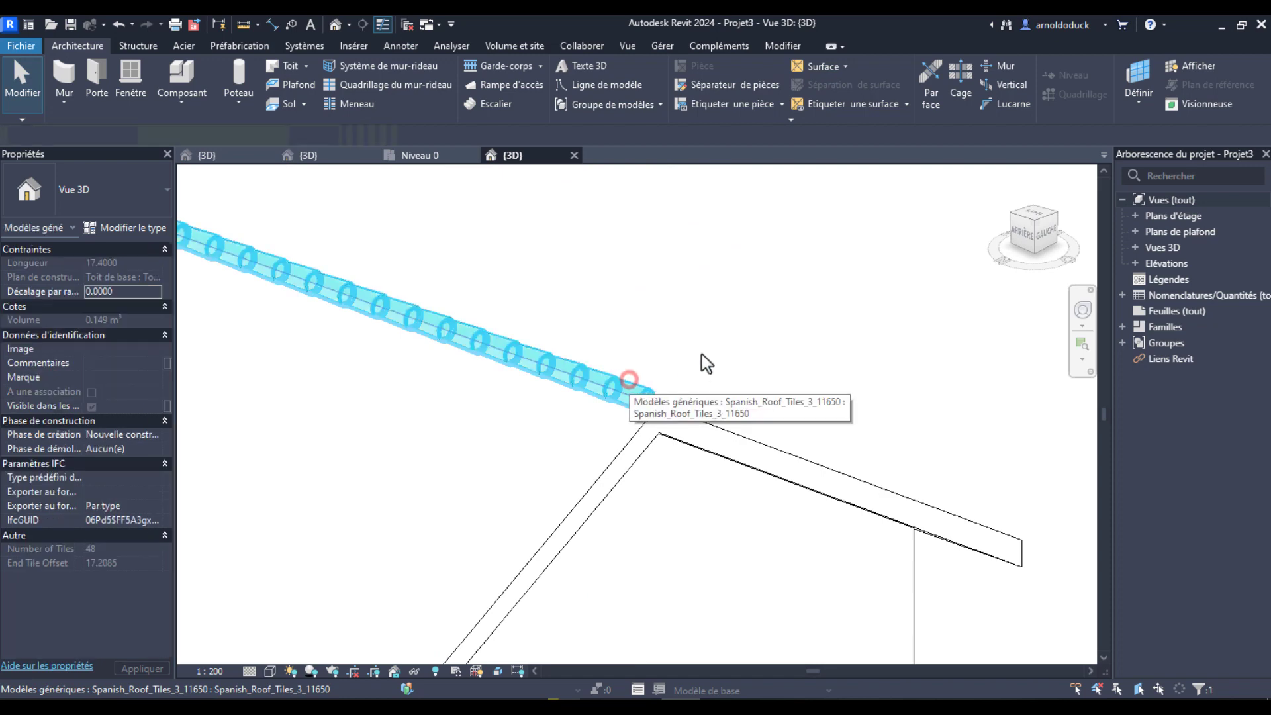
pyautogui.click(632, 370)
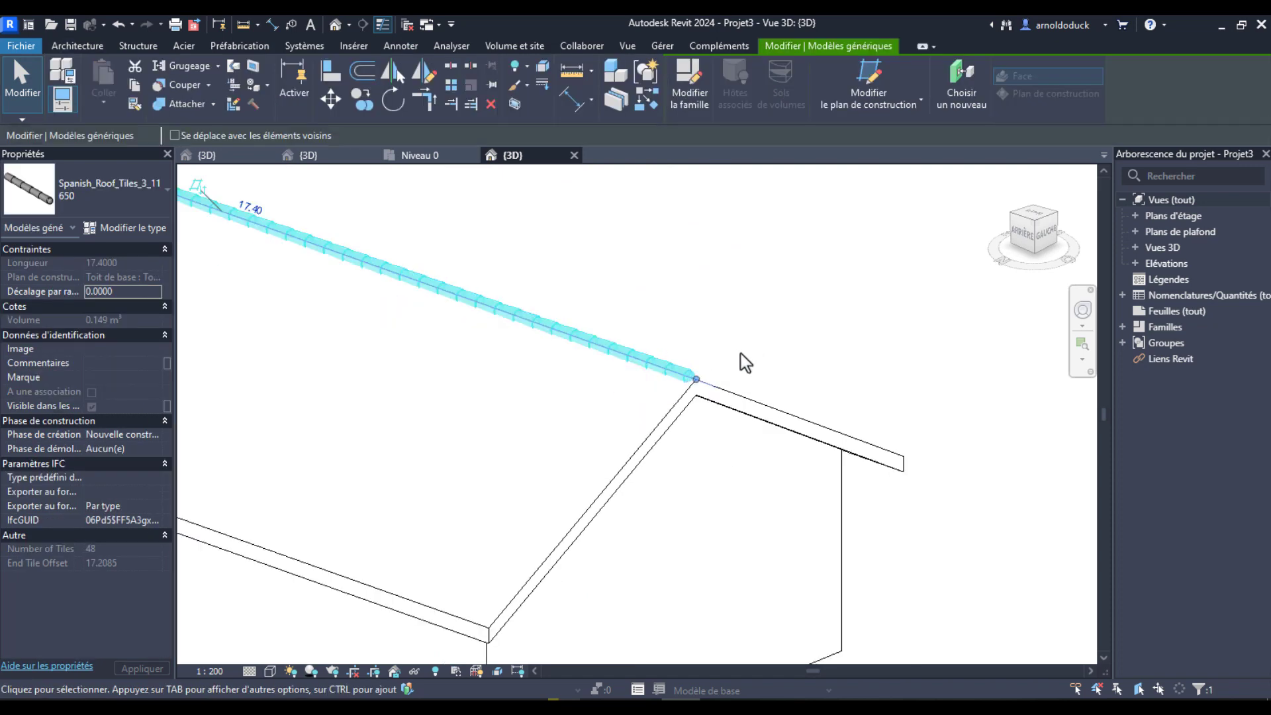
pyautogui.moveTo(741, 348); pyautogui.dragTo(795, 474, button='middle')
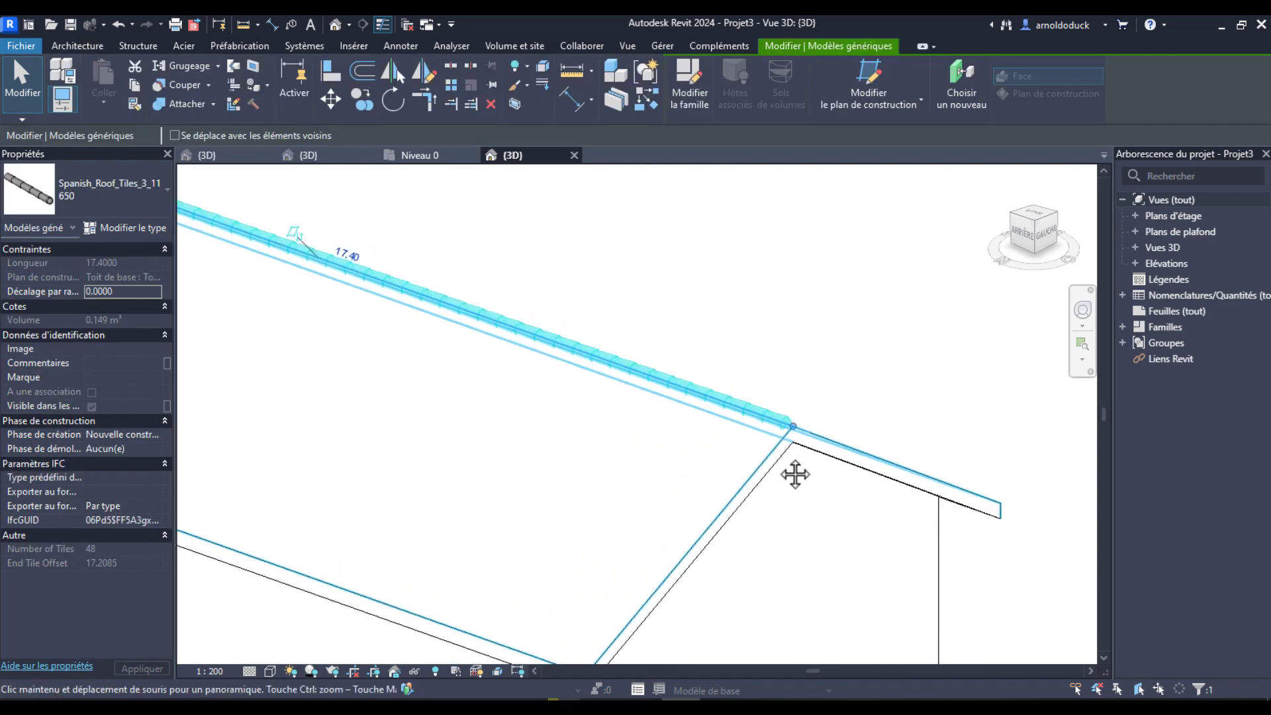
pyautogui.scroll(3, 804, 410)
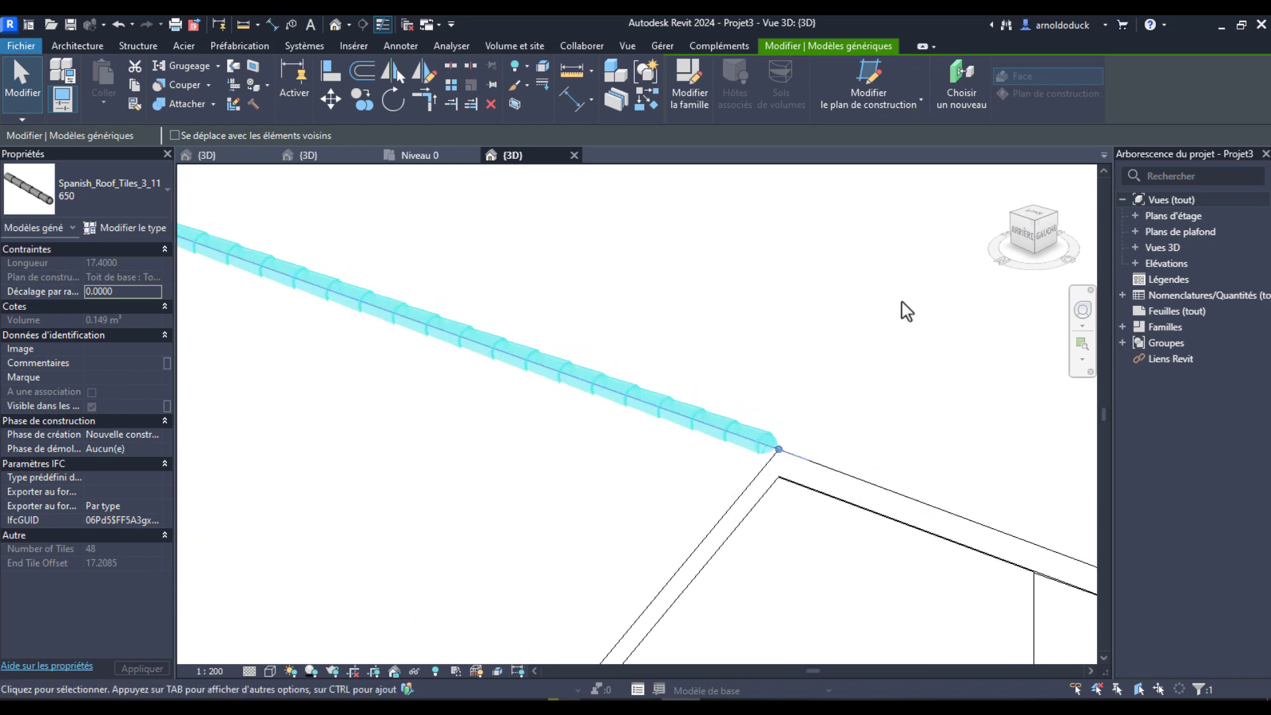
pyautogui.keyDown('shift'); pyautogui.moveTo(720, 491); pyautogui.dragTo(814, 451, button='middle'); pyautogui.keyUp('shift')
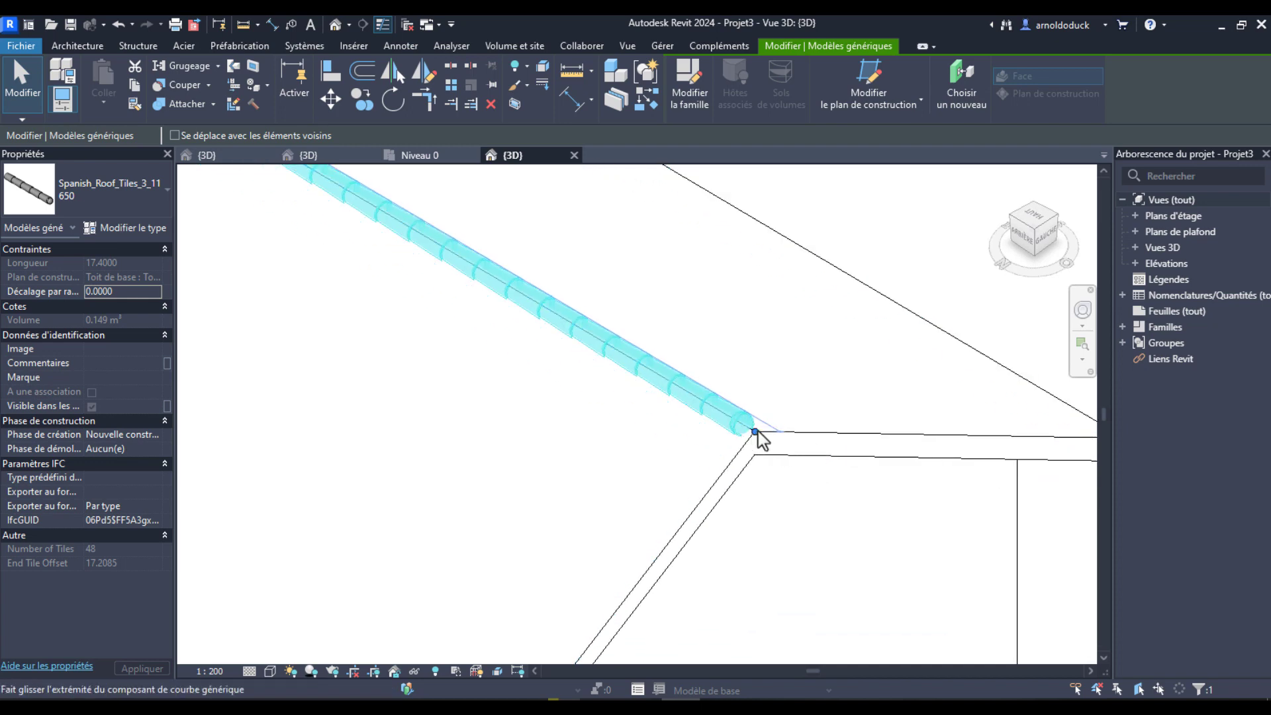
pyautogui.moveTo(754, 432); pyautogui.dragTo(771, 440)
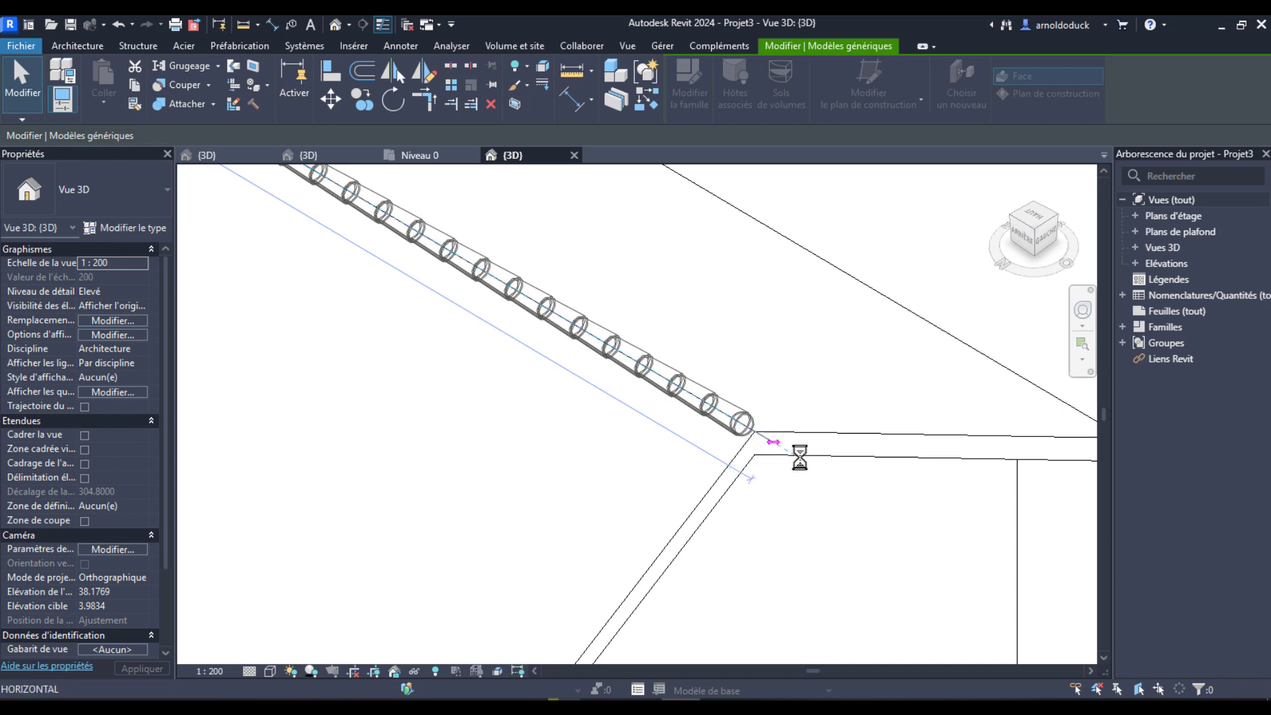
pyautogui.click(120, 25)
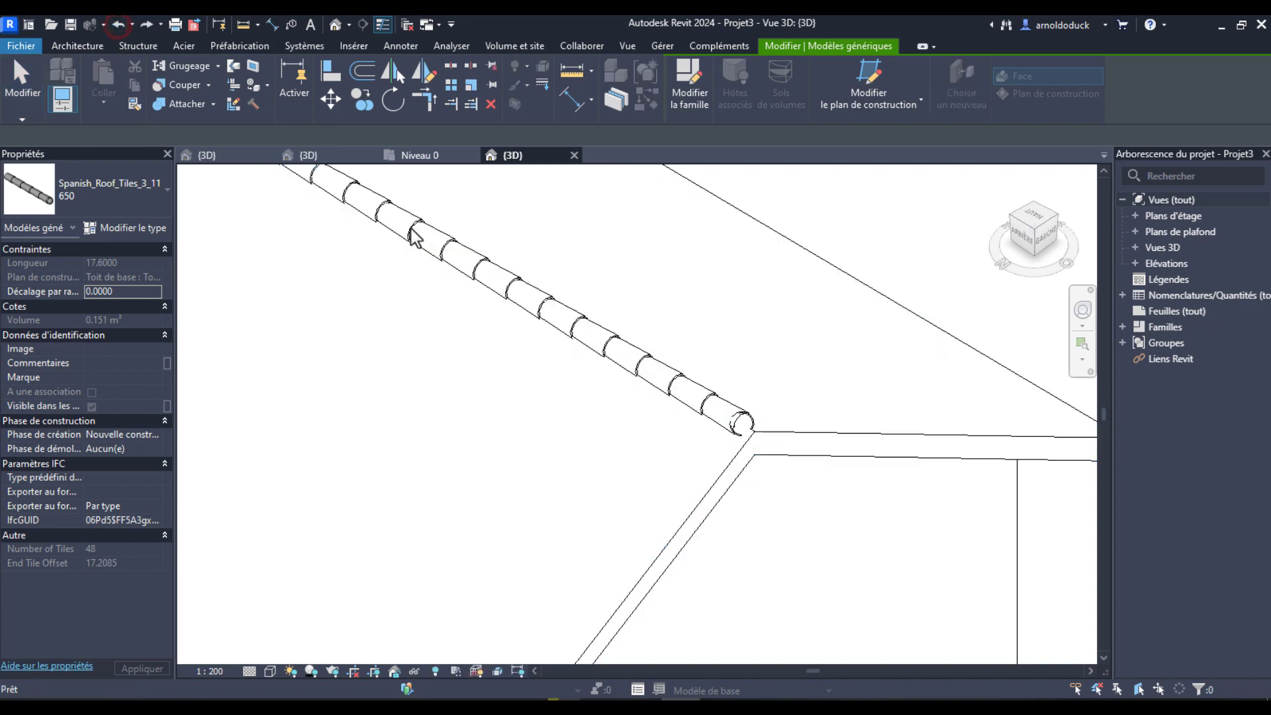
pyautogui.press('Escape')
# Step: Extend the ridge tile row slightly past the gable edge in the top view and check it from both sides of the roof
pyautogui.scroll(4, 756, 404)
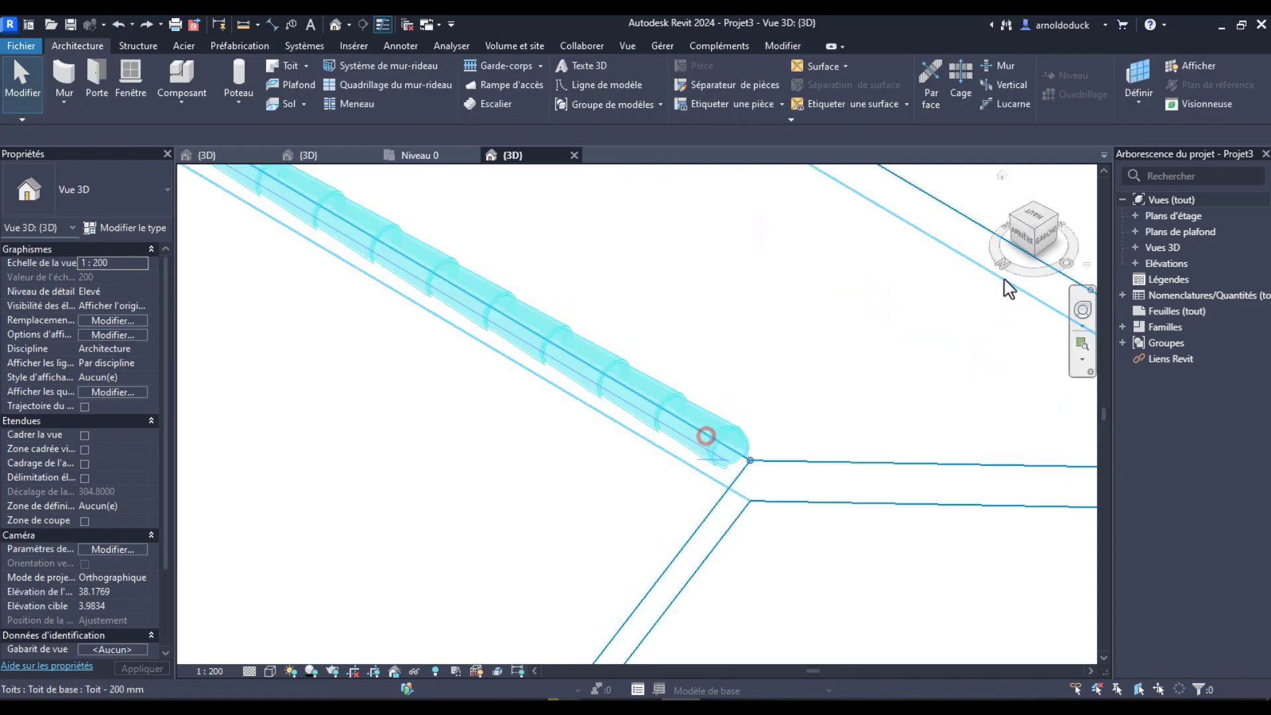
pyautogui.click(1034, 217)
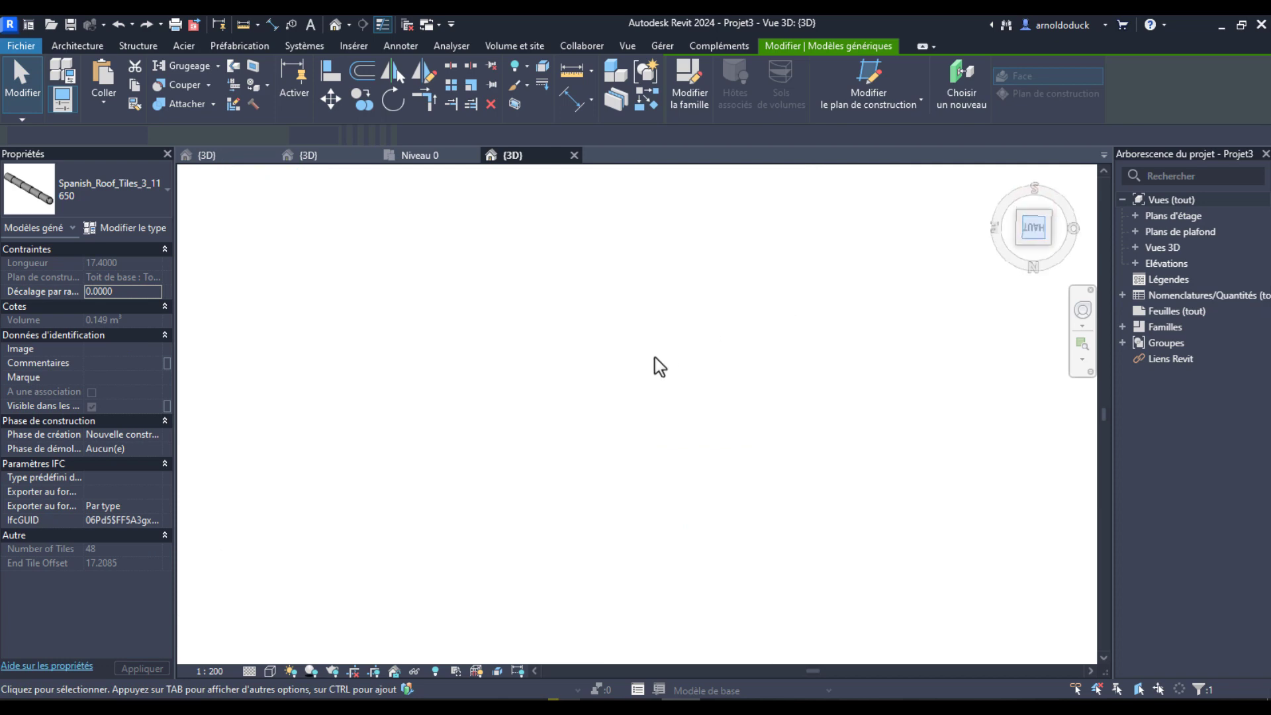
pyautogui.scroll(6, 861, 430)
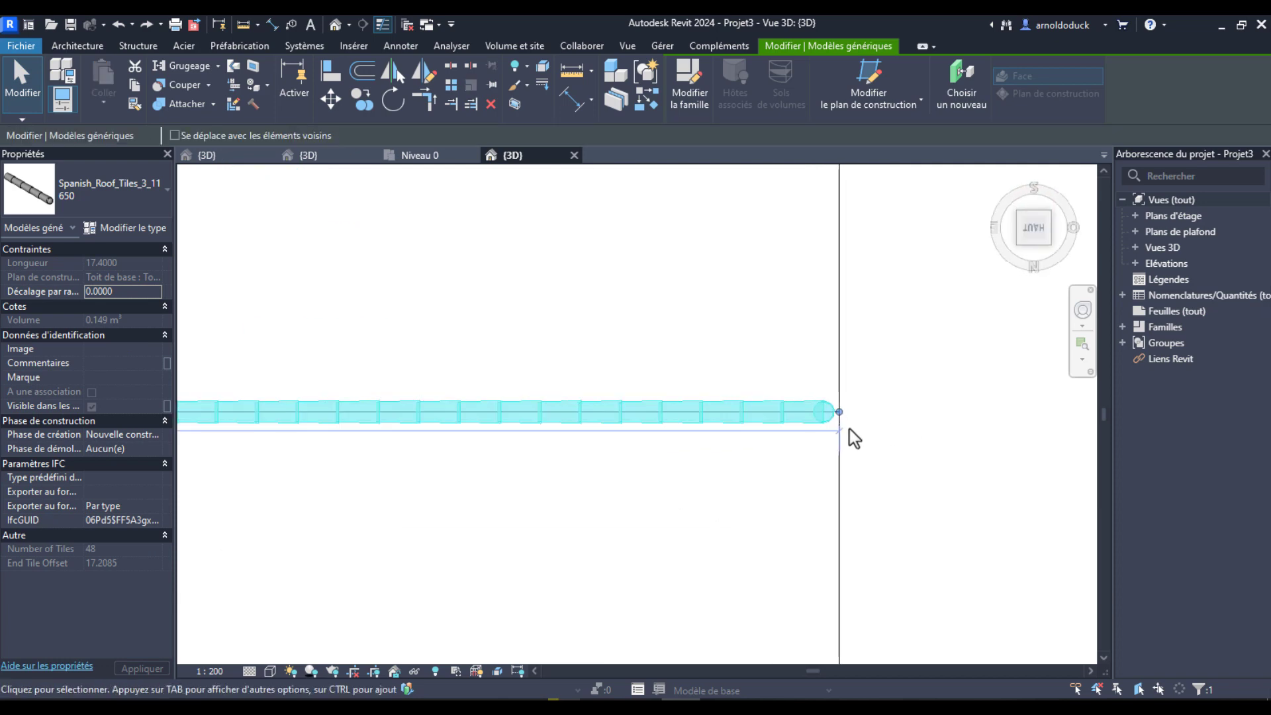
pyautogui.scroll(5, 848, 427)
pyautogui.moveTo(821, 367); pyautogui.dragTo(839, 363)
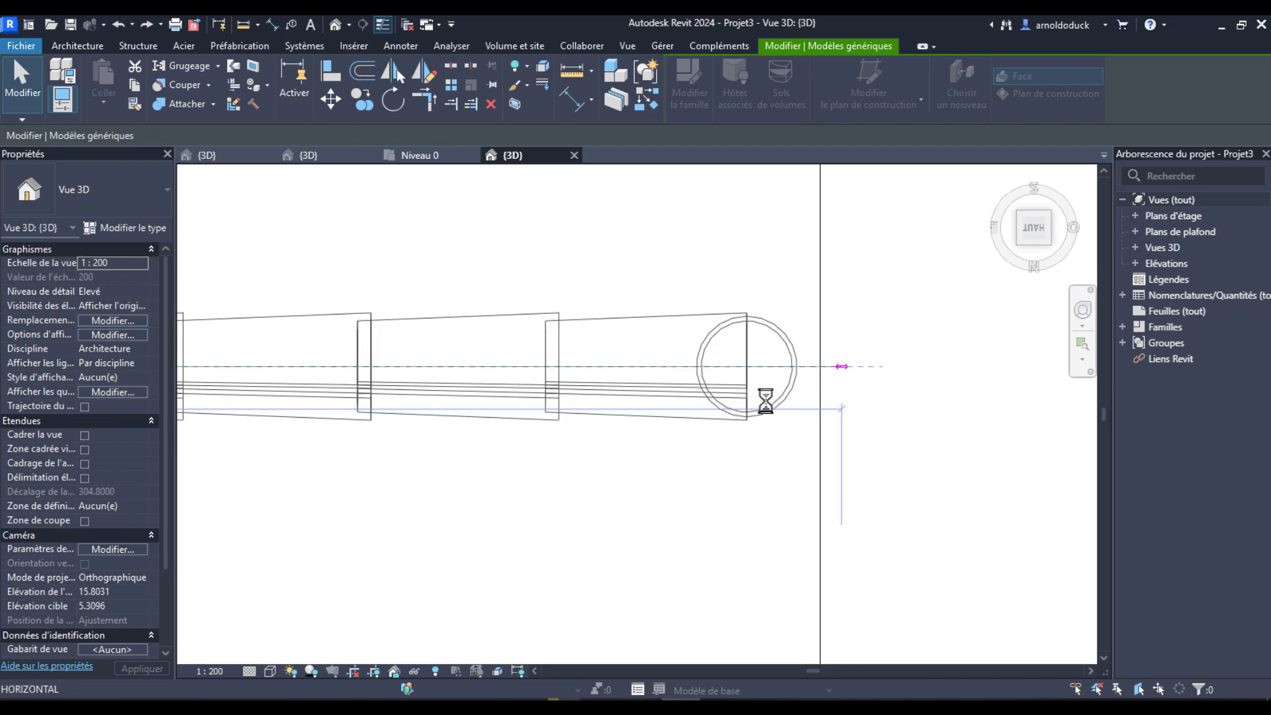
pyautogui.click(938, 395)
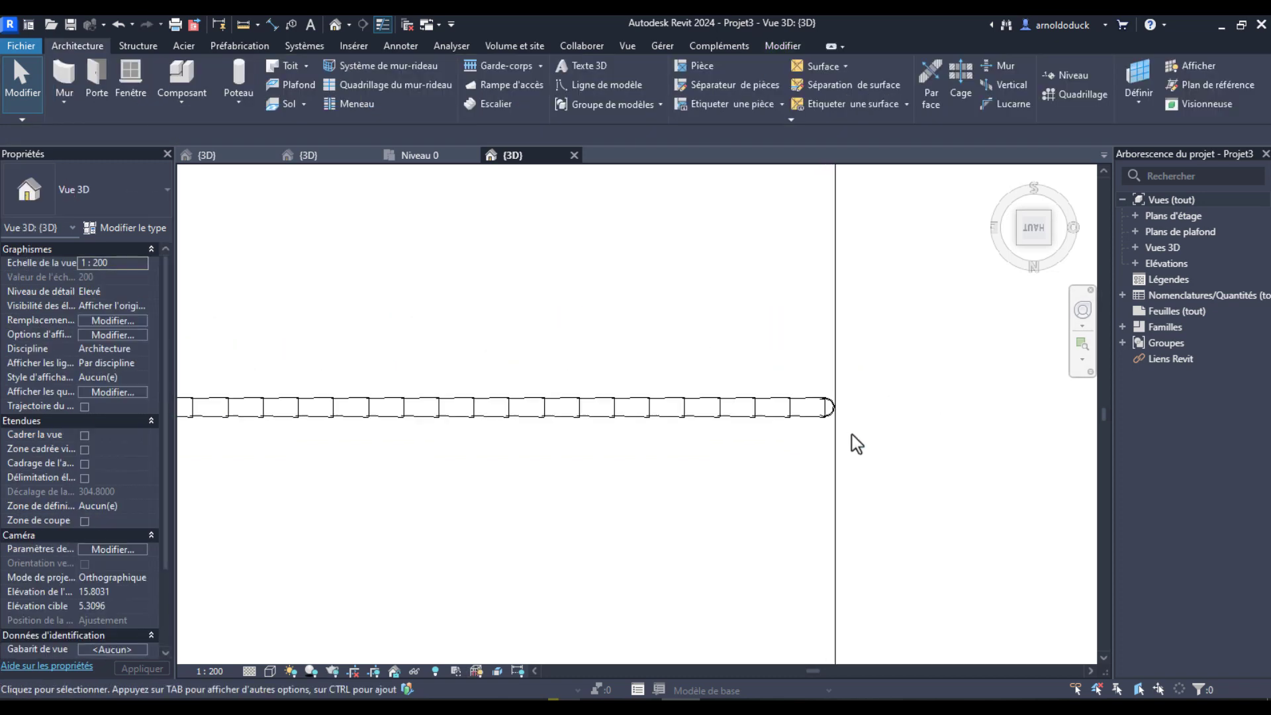
pyautogui.keyDown('shift'); pyautogui.moveTo(884, 484); pyautogui.dragTo(843, 404, button='middle'); pyautogui.keyUp('shift')
pyautogui.scroll(5, 730, 377)
pyautogui.scroll(-6, 764, 345)
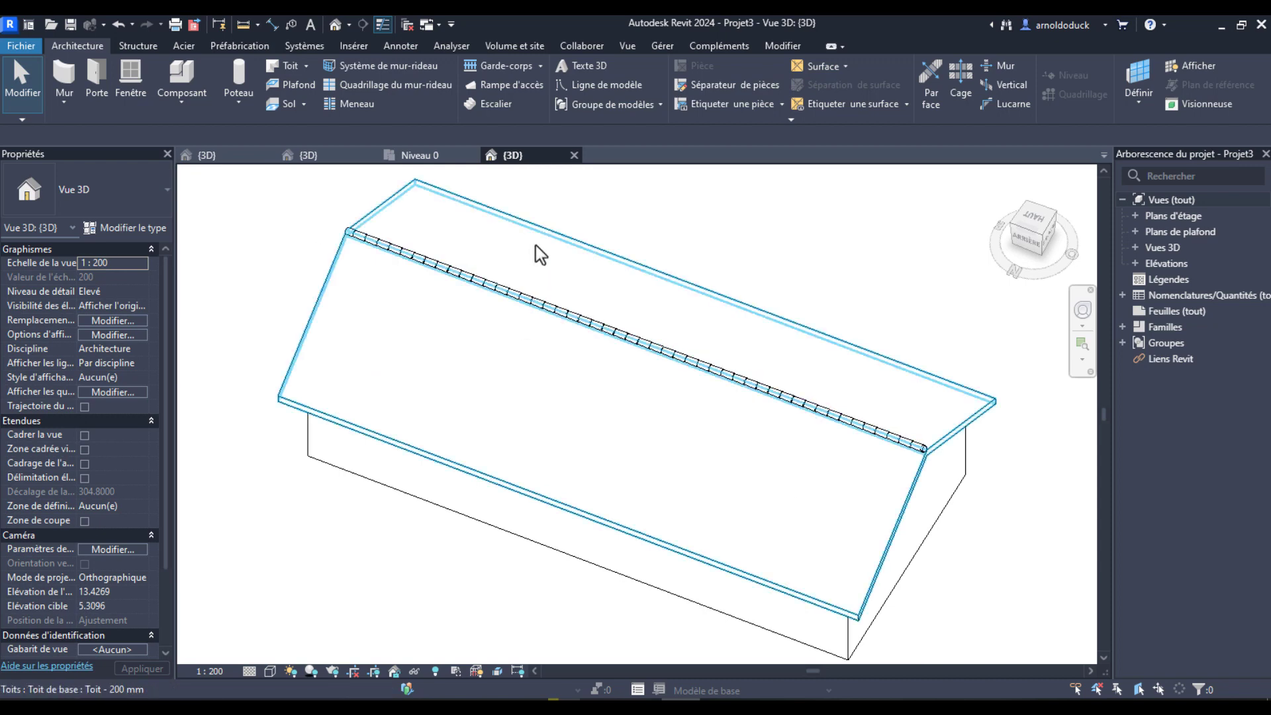
pyautogui.keyDown('shift'); pyautogui.moveTo(434, 351); pyautogui.dragTo(662, 329, button='middle'); pyautogui.keyUp('shift')
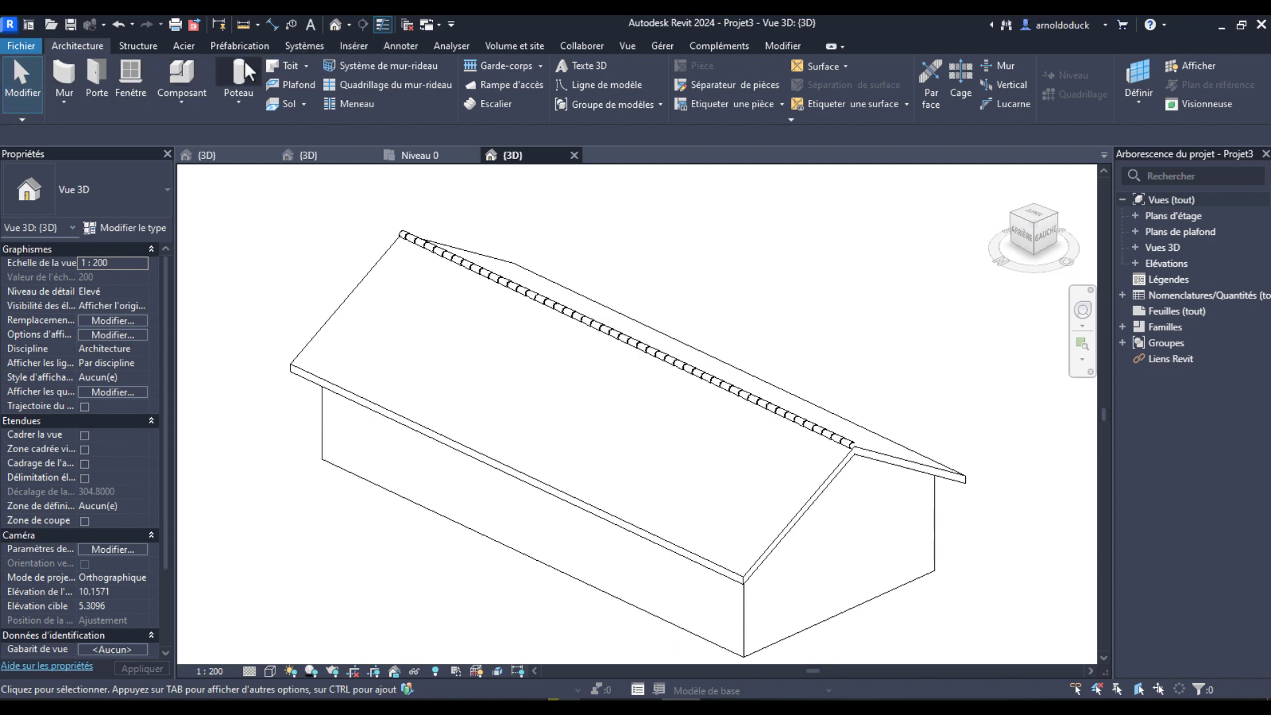
# Step: Create an in-place mass named Volume 1
pyautogui.click(508, 47)
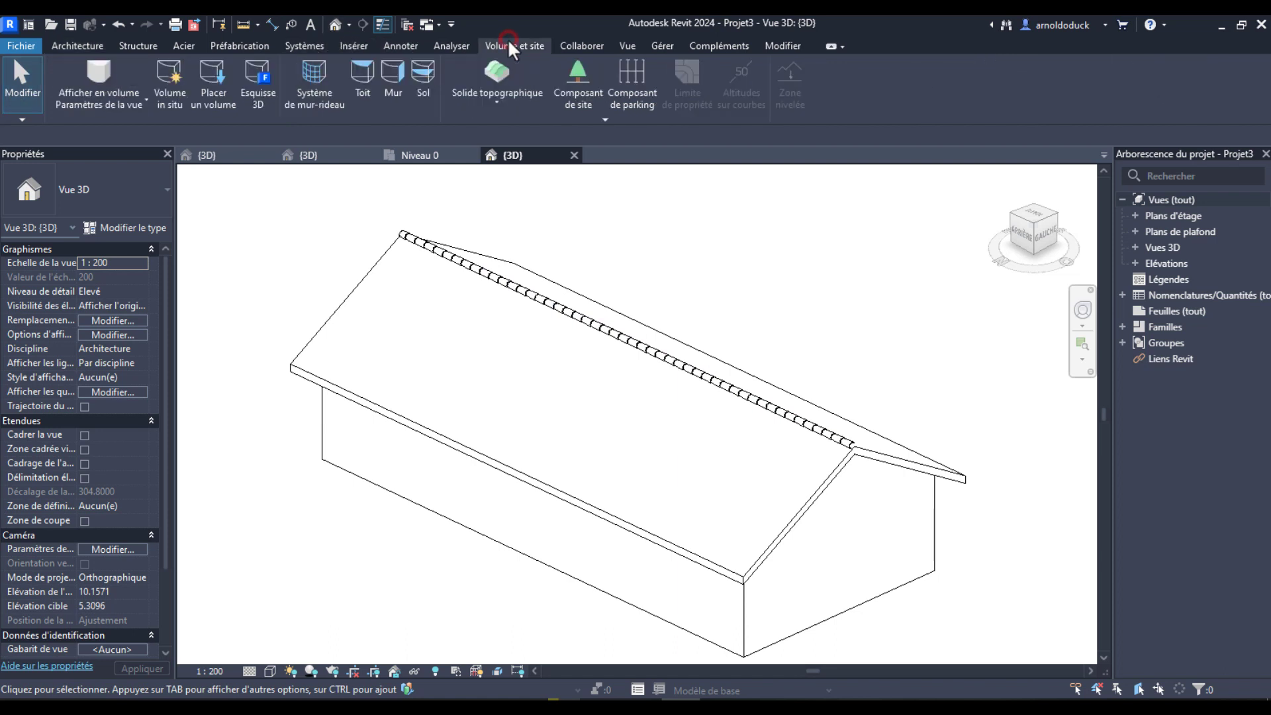
pyautogui.click(172, 74)
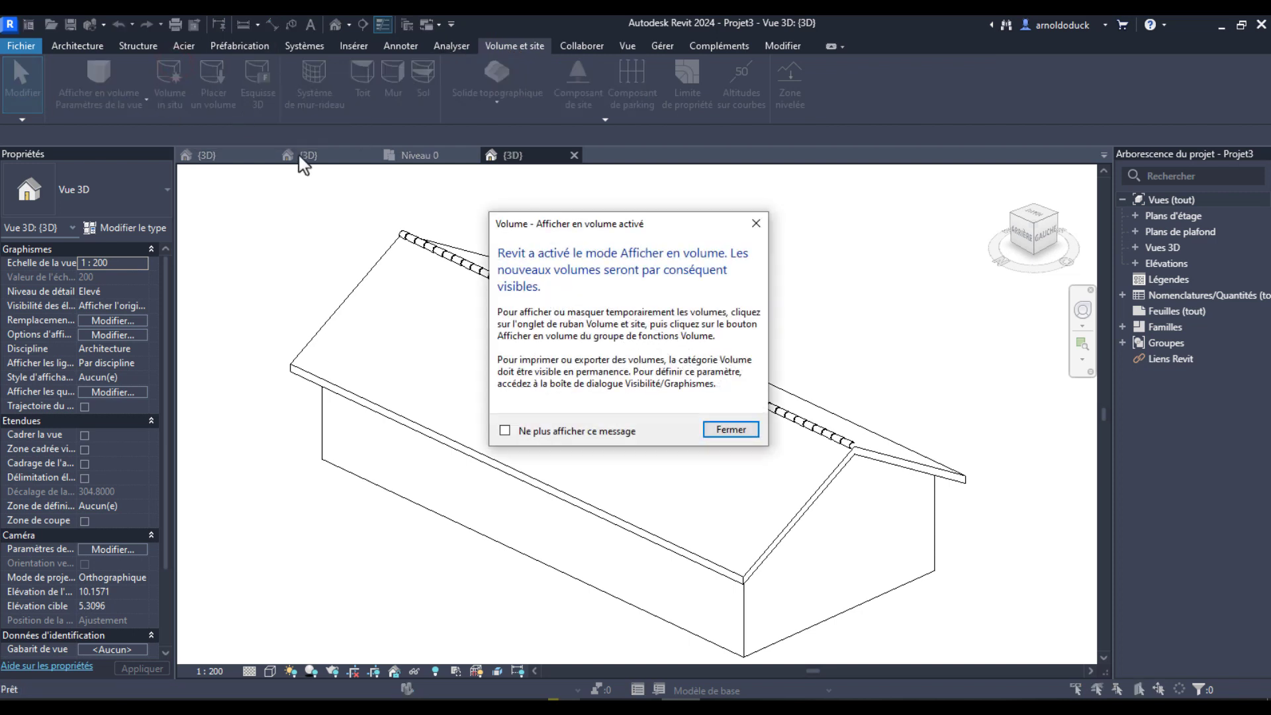
pyautogui.click(736, 424)
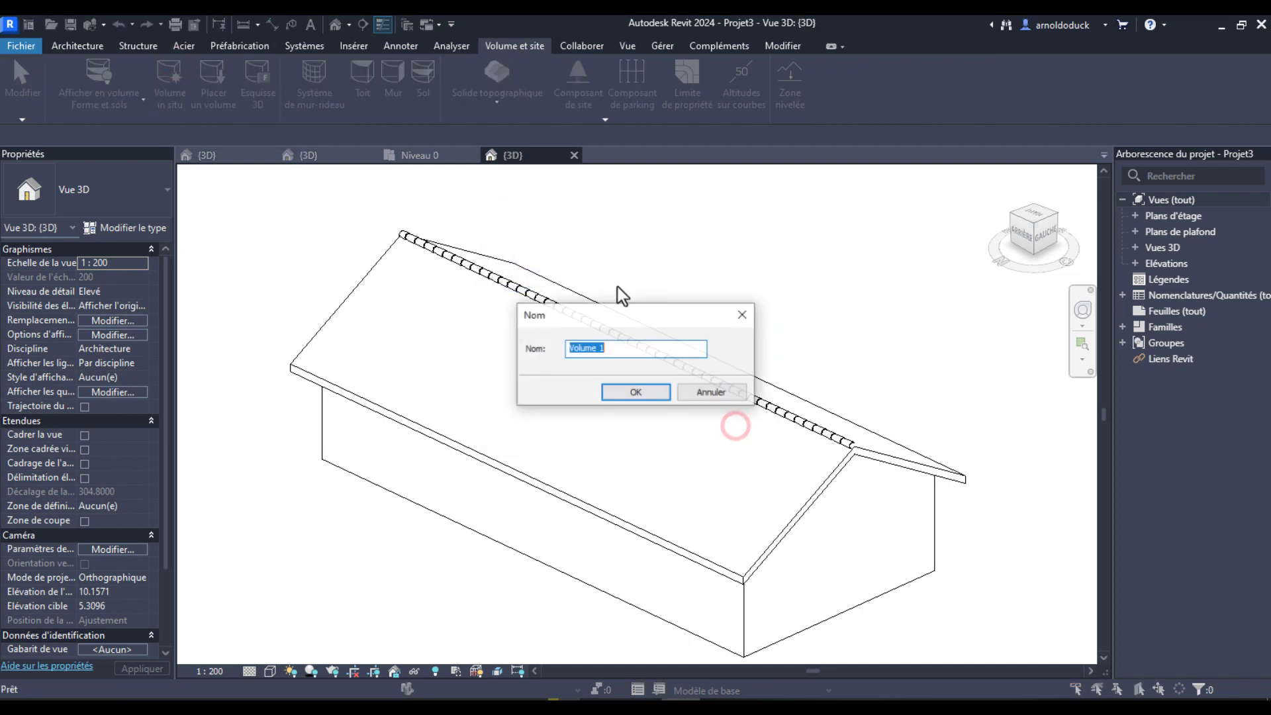
pyautogui.click(636, 391)
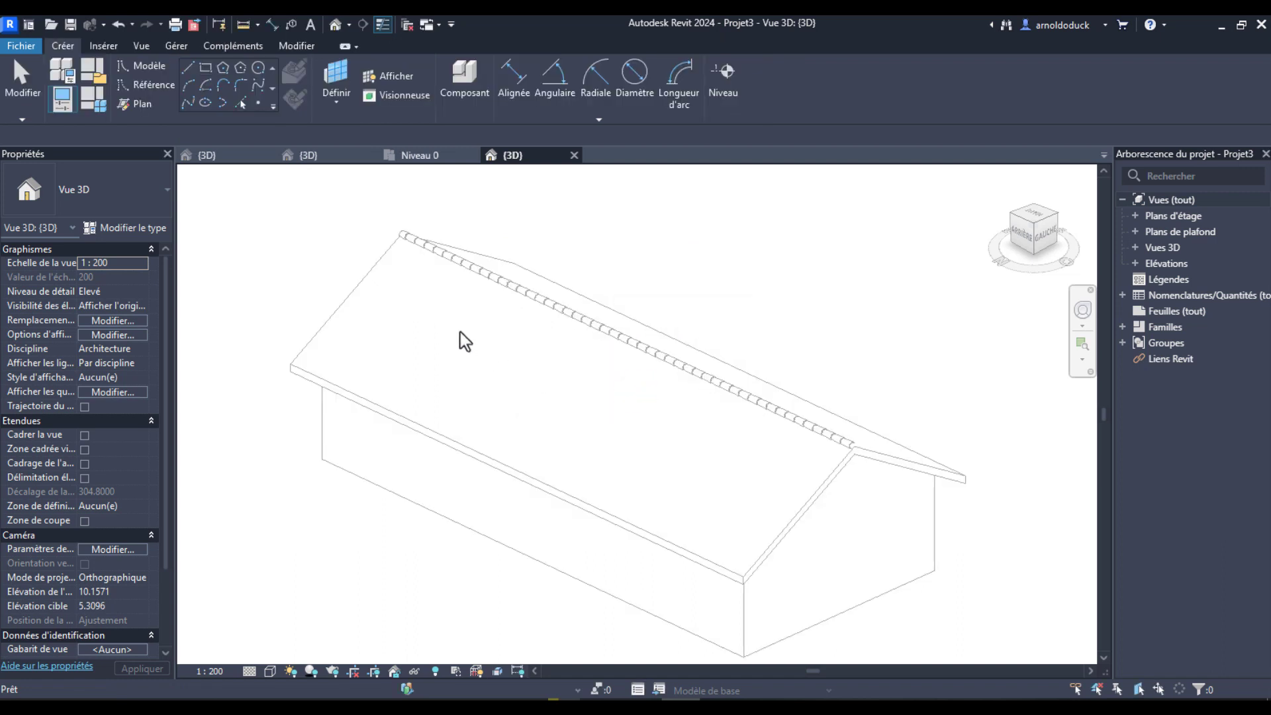
pyautogui.scroll(2, 610, 371)
pyautogui.moveTo(686, 400); pyautogui.dragTo(487, 348, button='middle')
pyautogui.scroll(-2, 499, 366)
pyautogui.press('Escape')
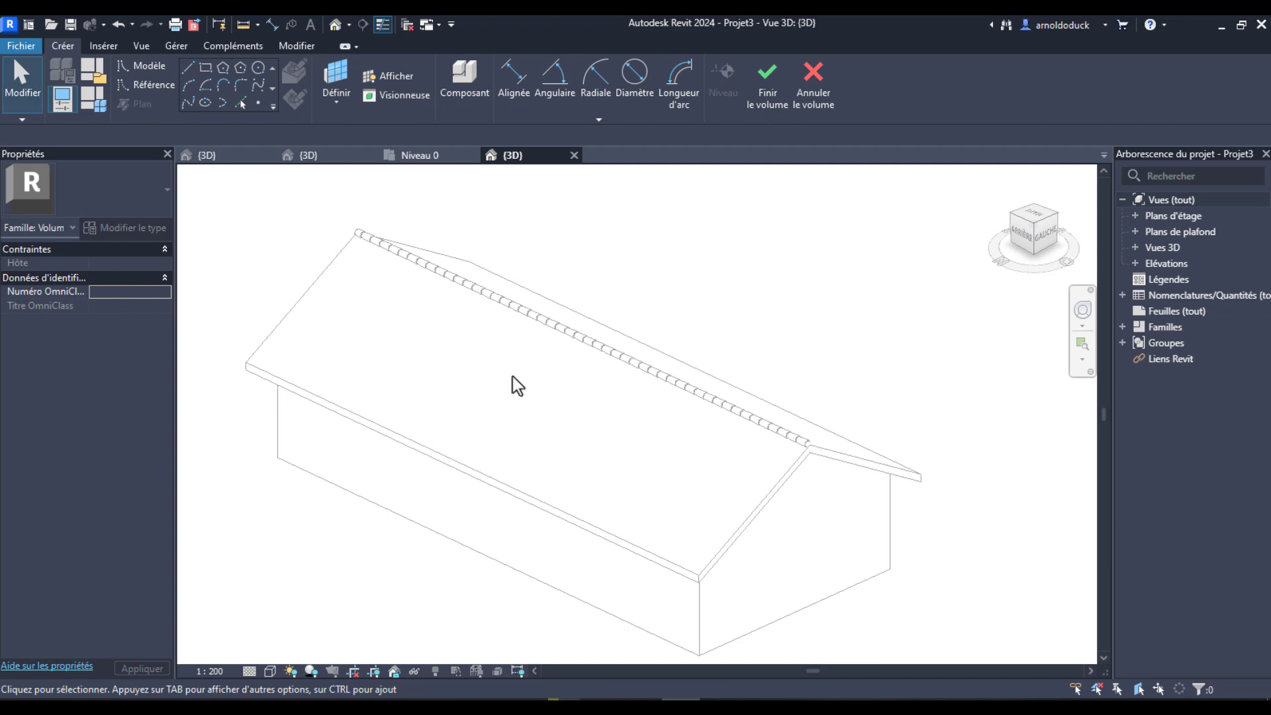
# Step: Try to draw a rectangle on the near roof slope with that slope set as the work plane
pyautogui.click(329, 73)
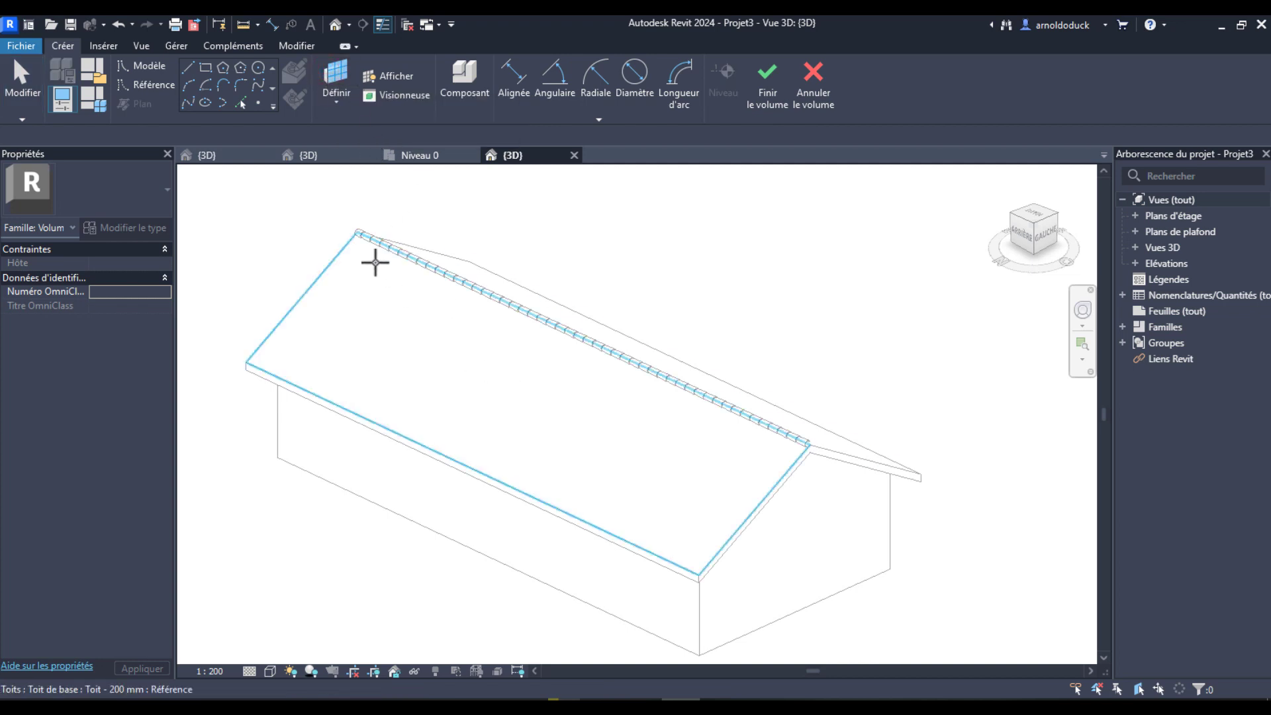
pyautogui.click(352, 277)
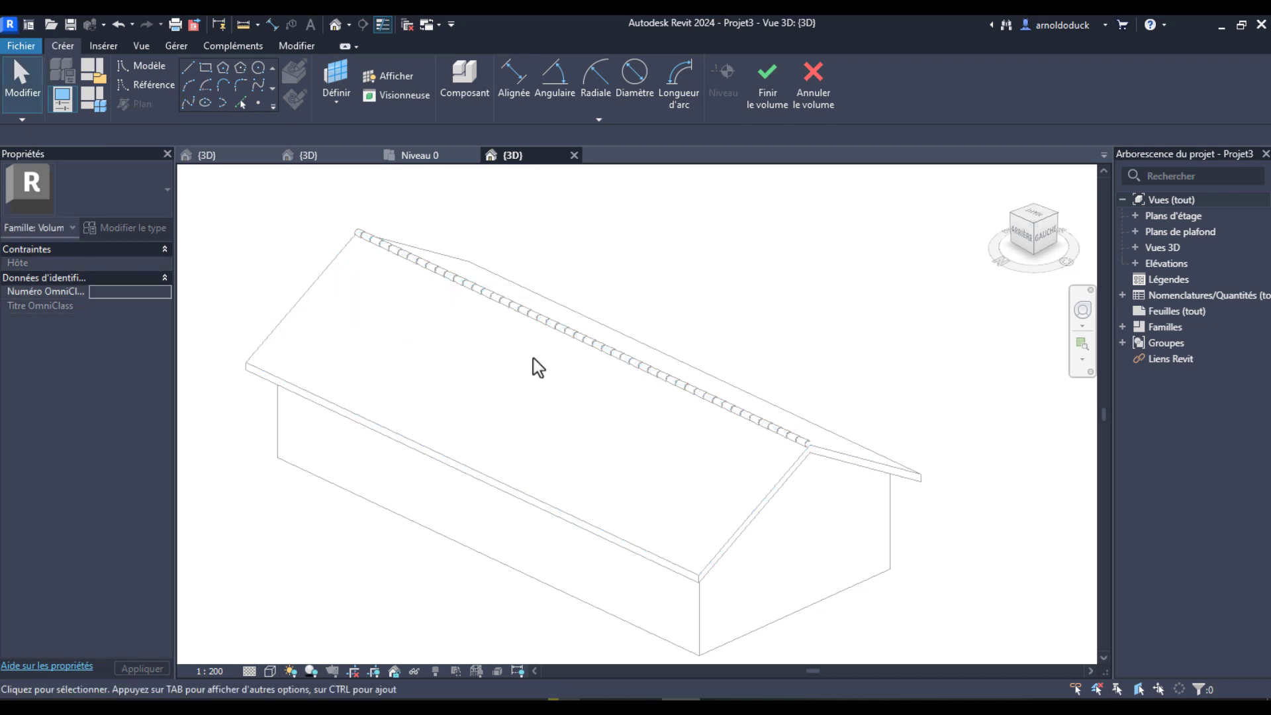
pyautogui.moveTo(458, 349); pyautogui.dragTo(539, 369, button='middle')
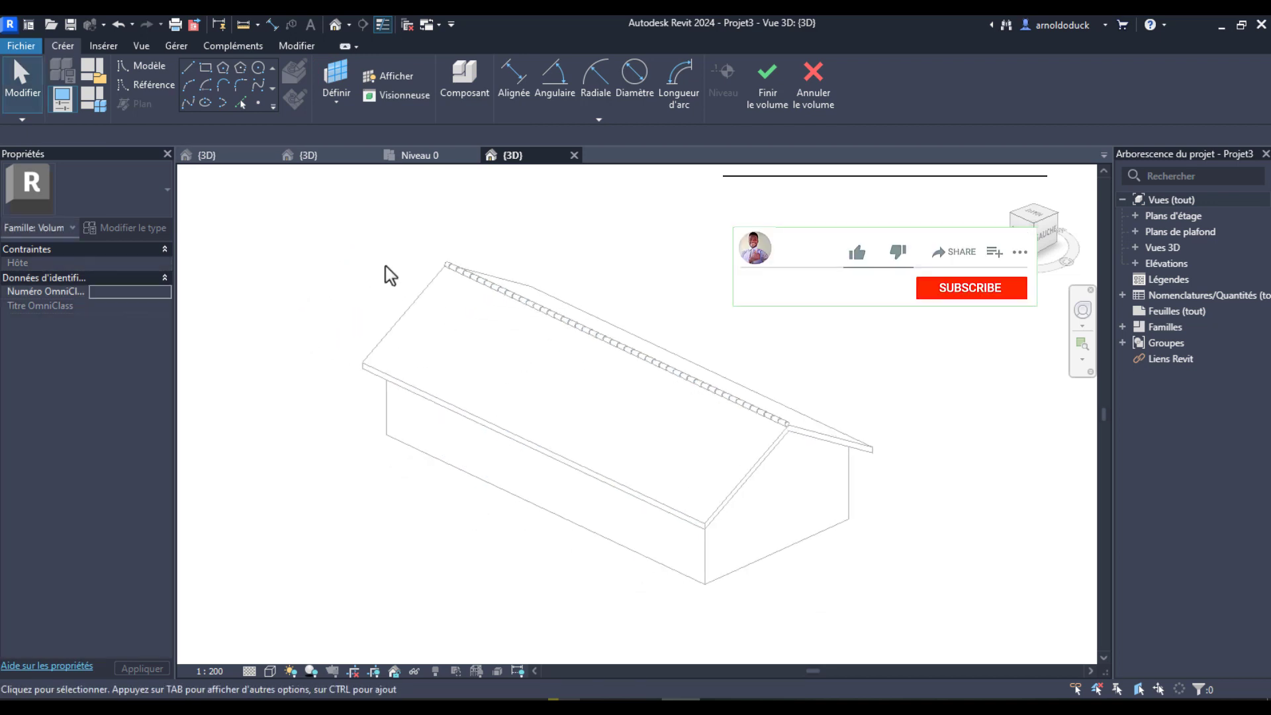
pyautogui.scroll(2, 423, 274)
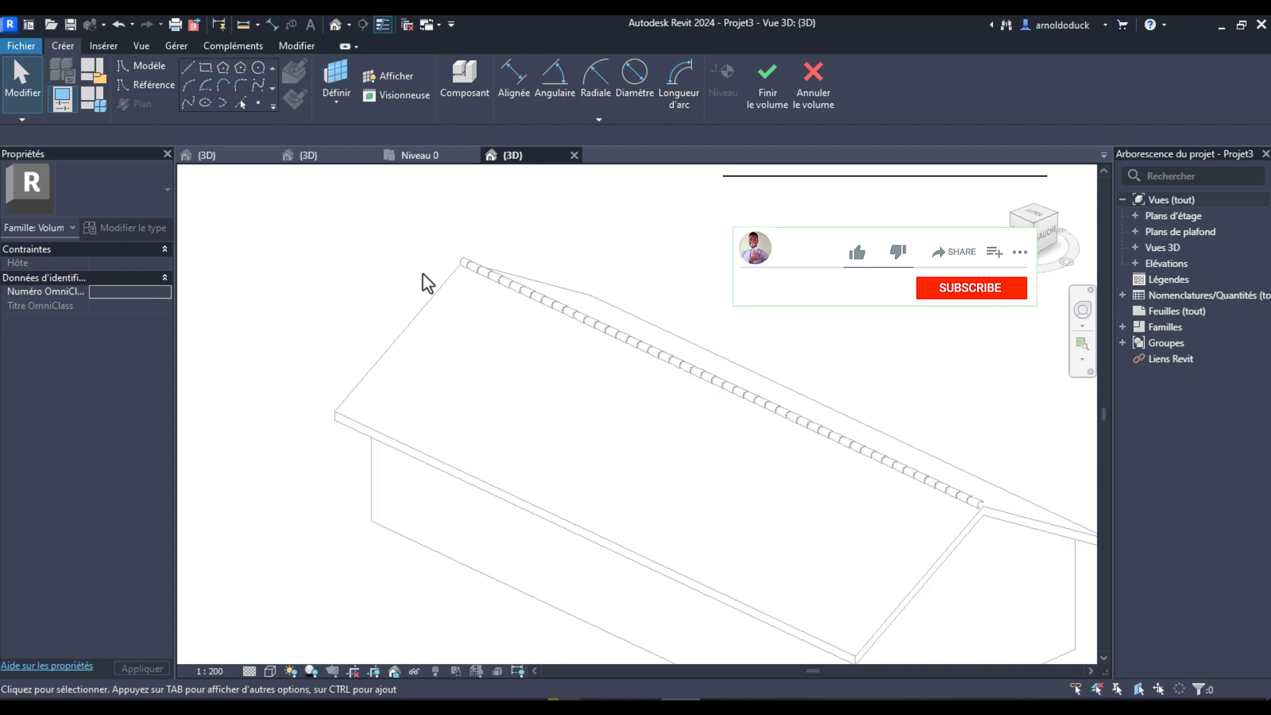
pyautogui.click(205, 67)
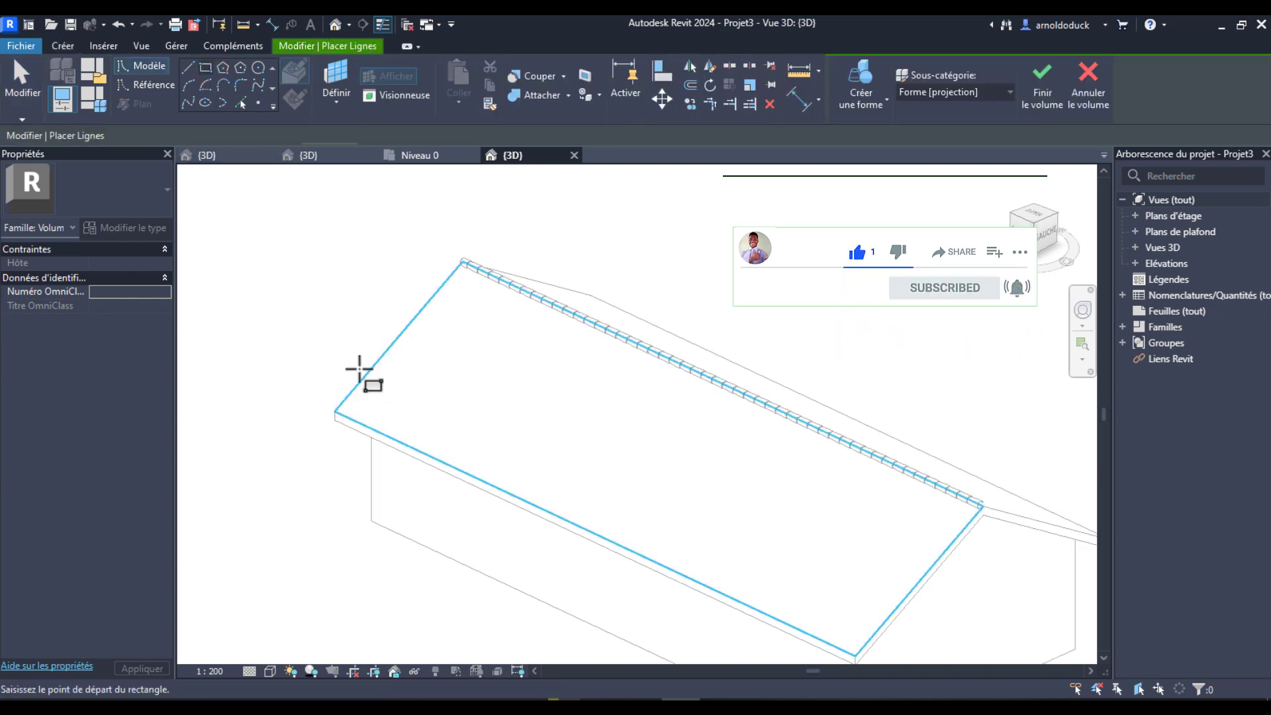
pyautogui.click(853, 649)
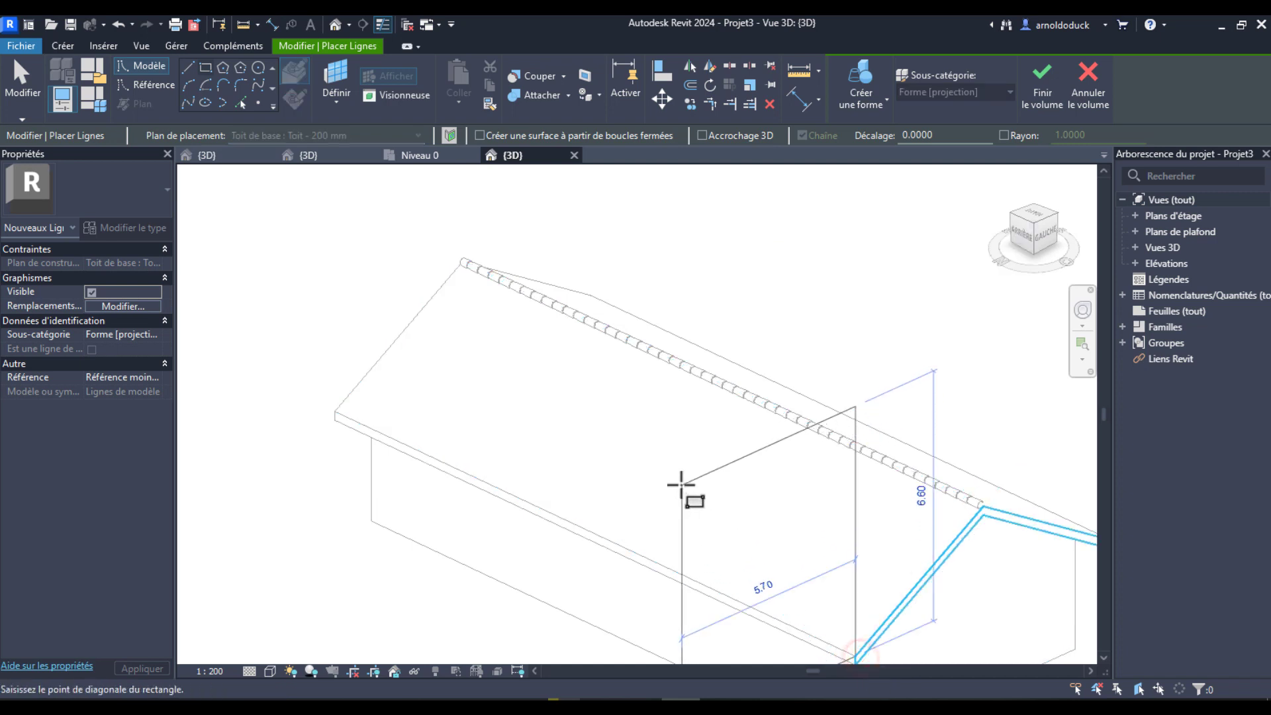
pyautogui.press('Escape')
pyautogui.press('Escape')
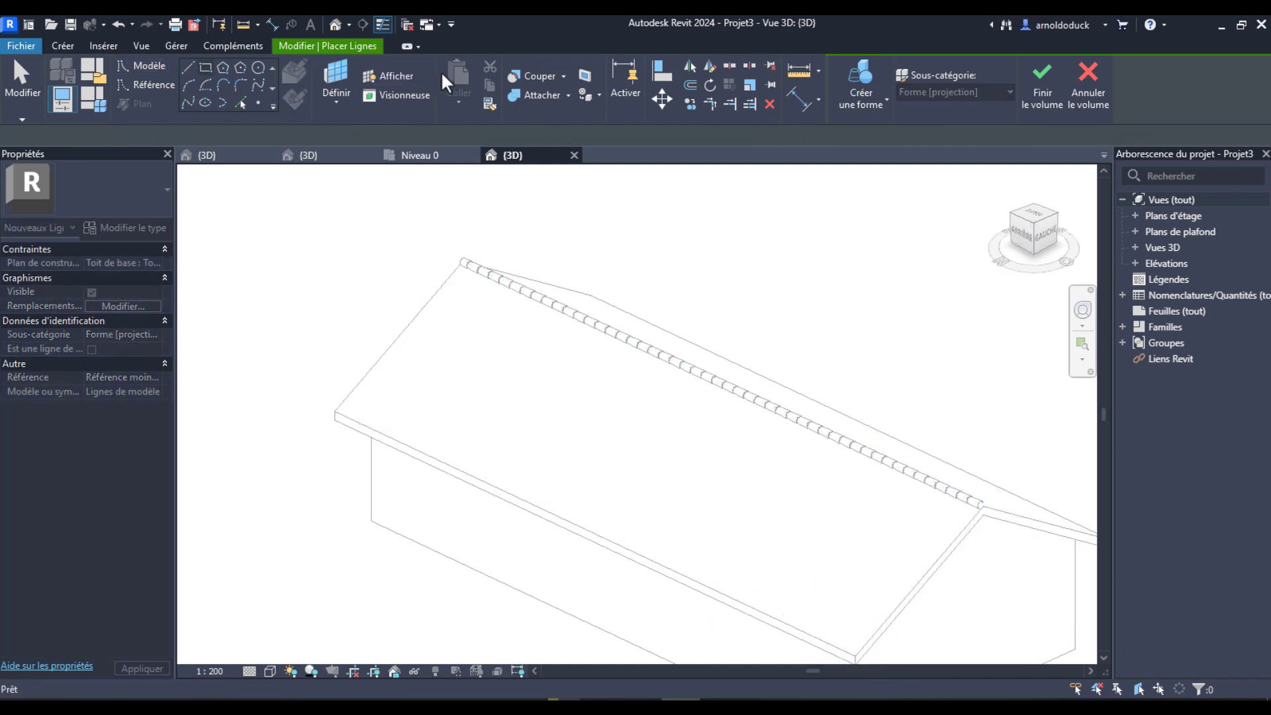
# Step: Set the near roof slope as the work plane and draw a rectangle from its lower gable corner to the far gable edge just below the ridge
pyautogui.click(331, 71)
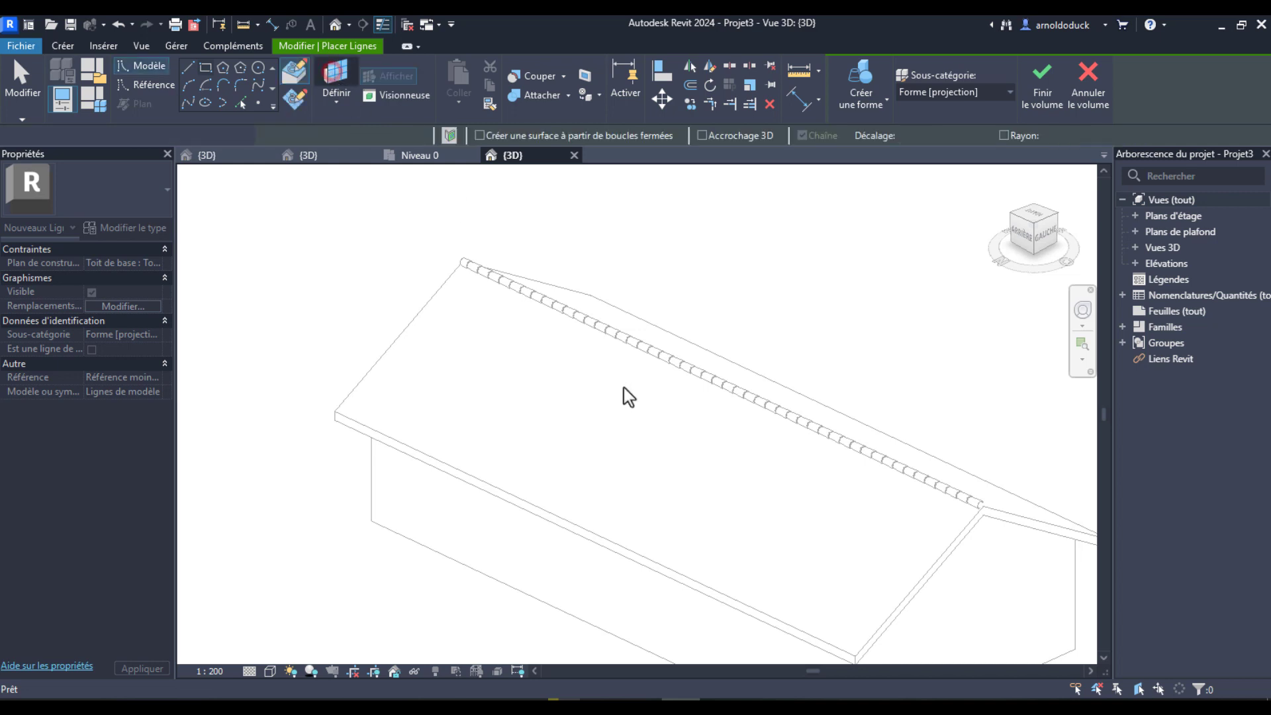
pyautogui.click(622, 435)
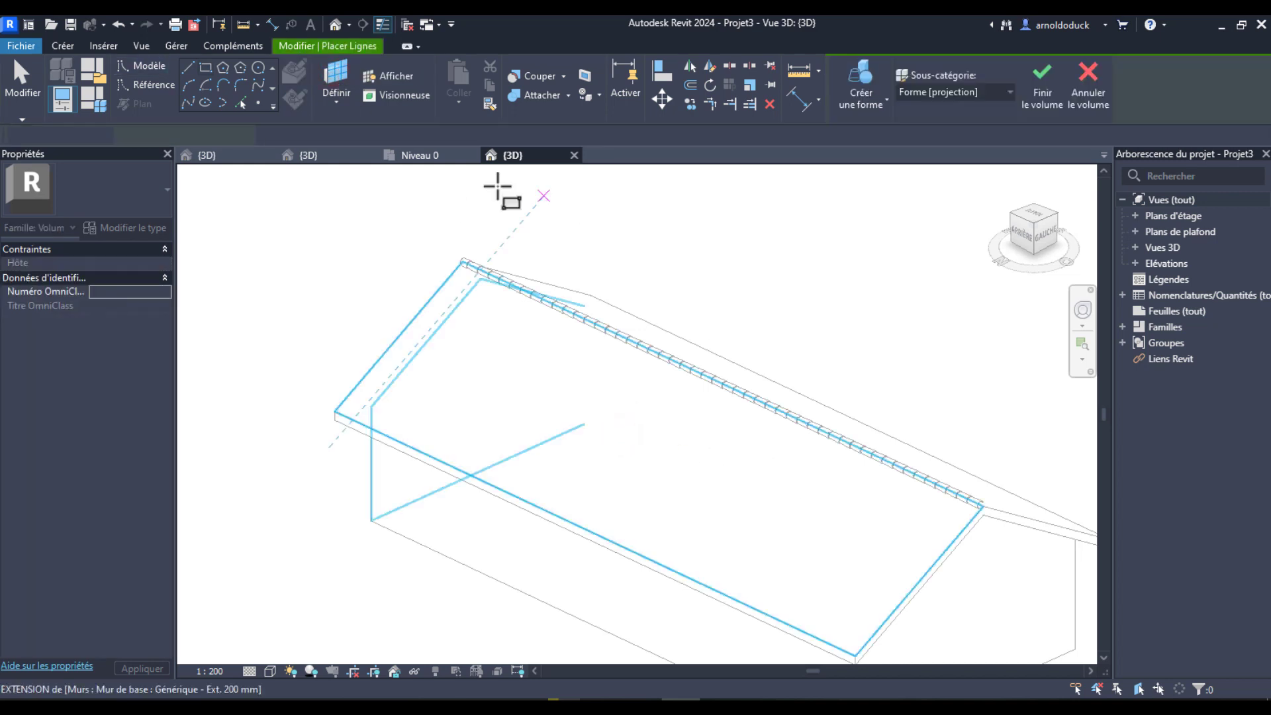
pyautogui.click(207, 60)
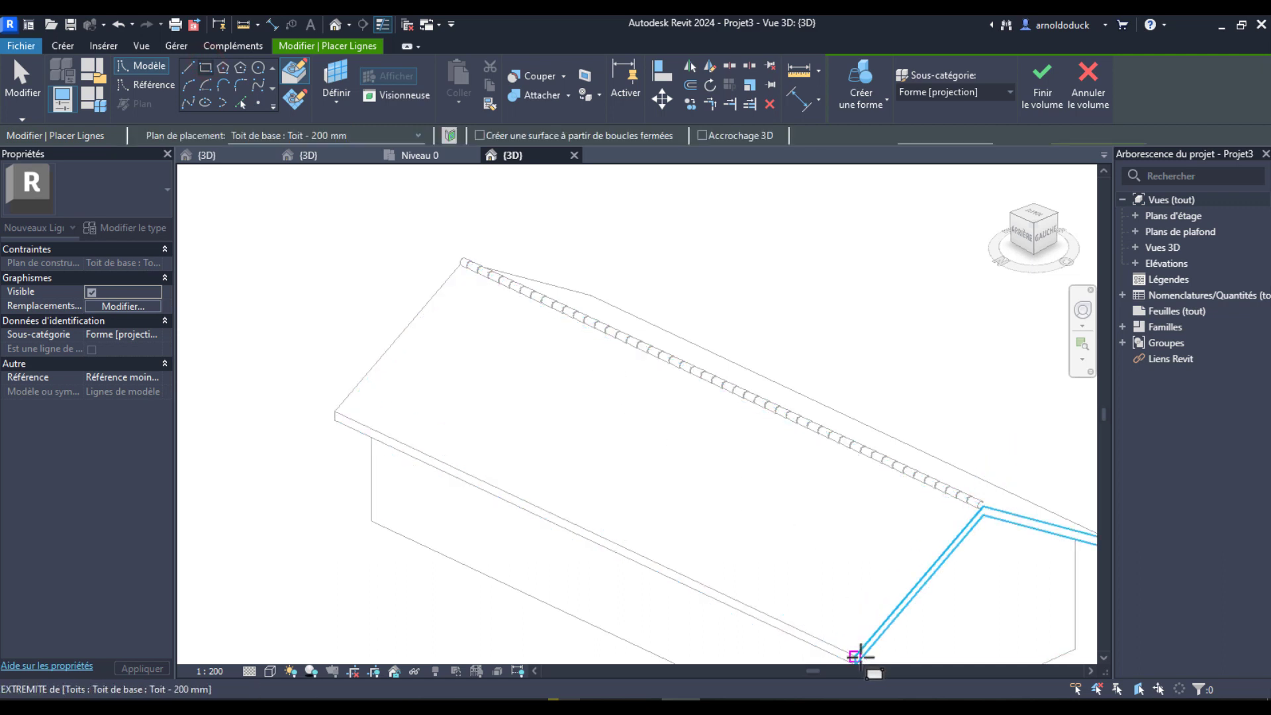
pyautogui.moveTo(836, 578); pyautogui.dragTo(701, 468, button='middle')
pyautogui.scroll(-3, 700, 468)
pyautogui.scroll(6, 746, 511)
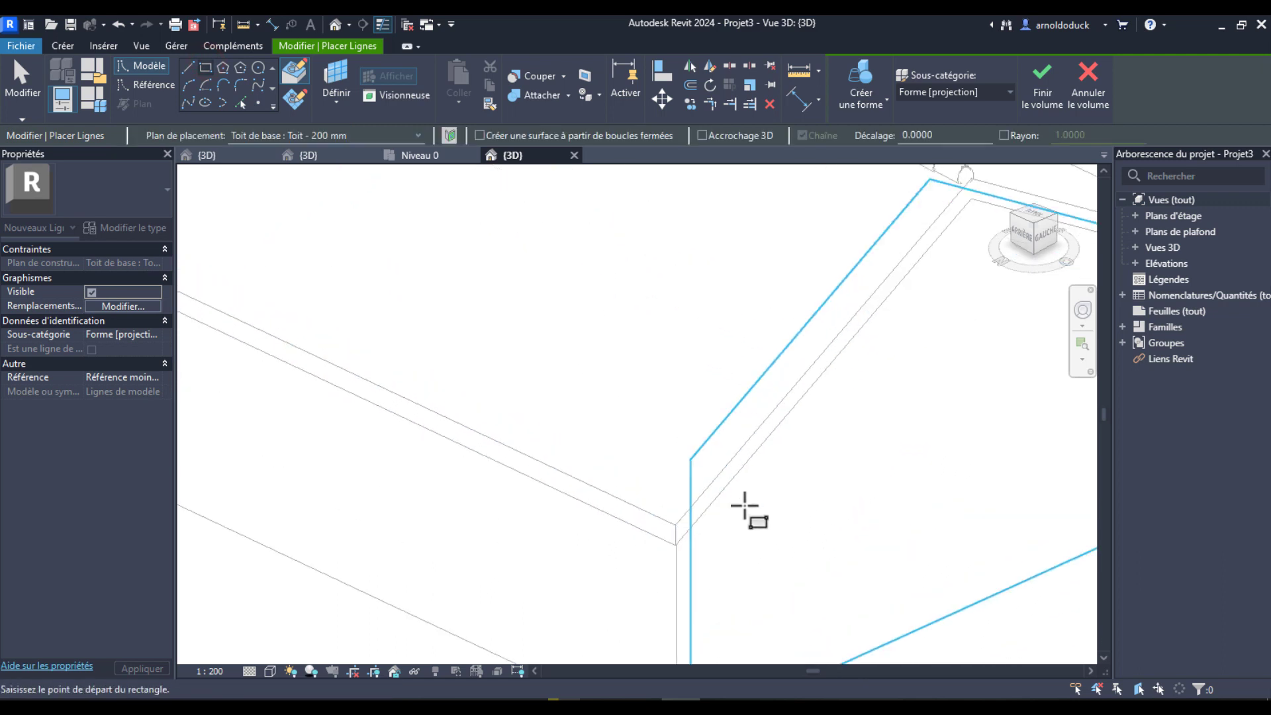
pyautogui.click(674, 520)
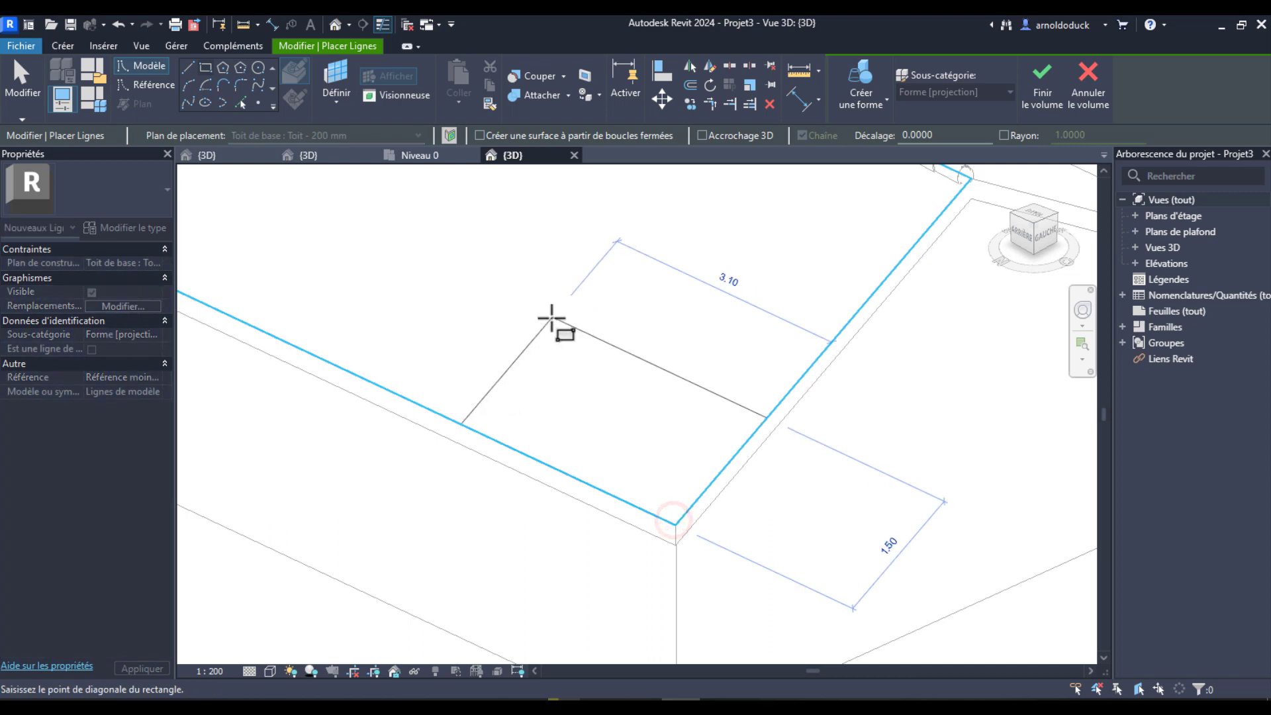
pyautogui.moveTo(559, 321); pyautogui.dragTo(847, 655, button='middle')
pyautogui.scroll(-4, 574, 368)
pyautogui.moveTo(562, 335); pyautogui.dragTo(666, 446, button='middle')
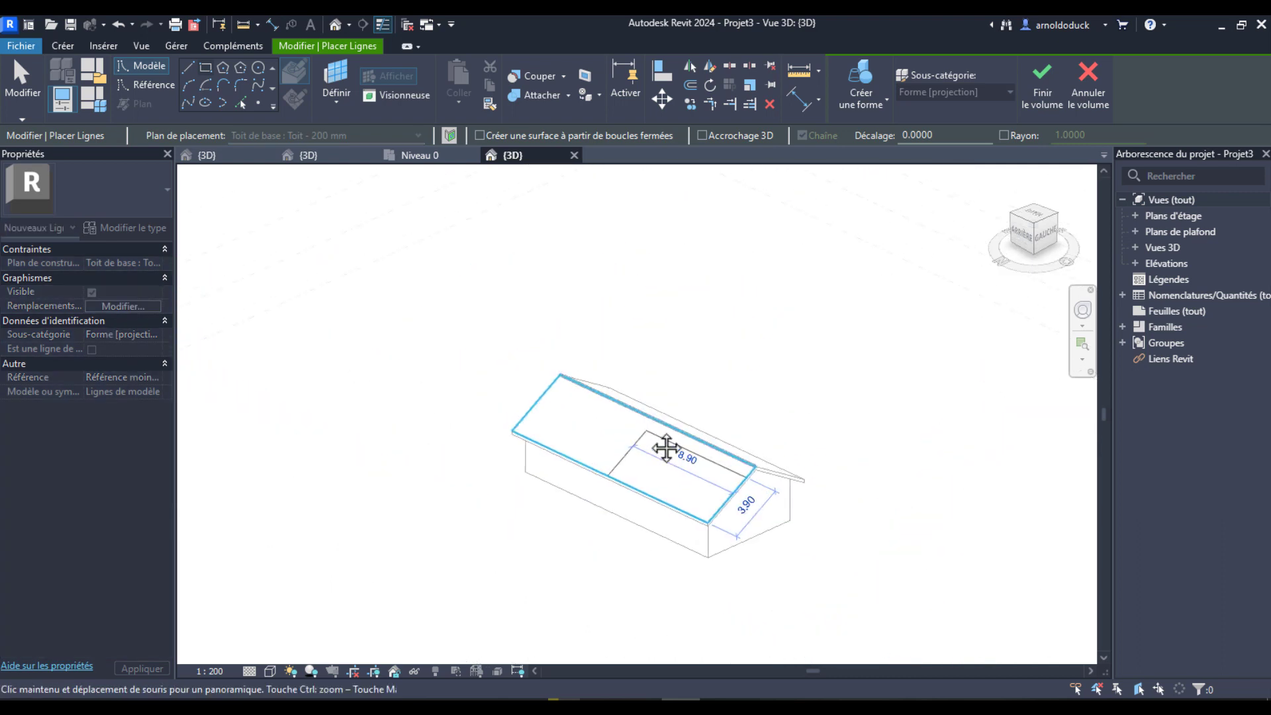
pyautogui.scroll(5, 567, 377)
pyautogui.scroll(5, 538, 294)
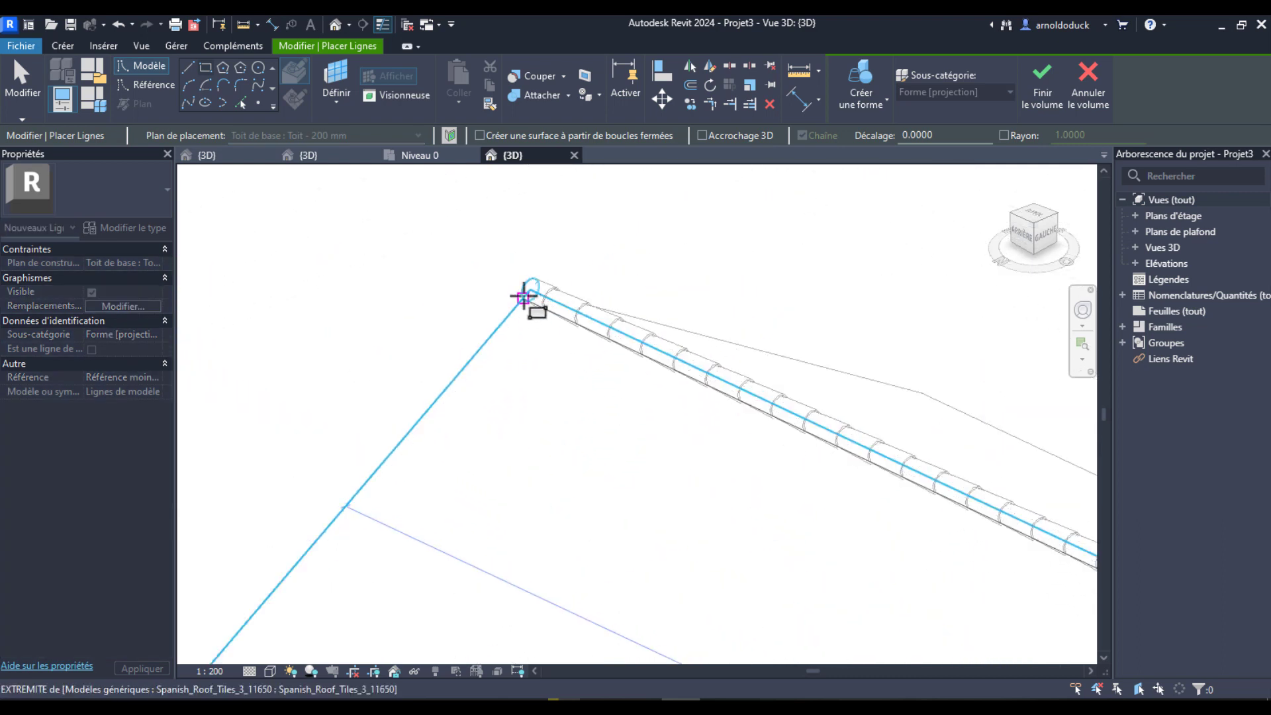
pyautogui.scroll(5, 539, 292)
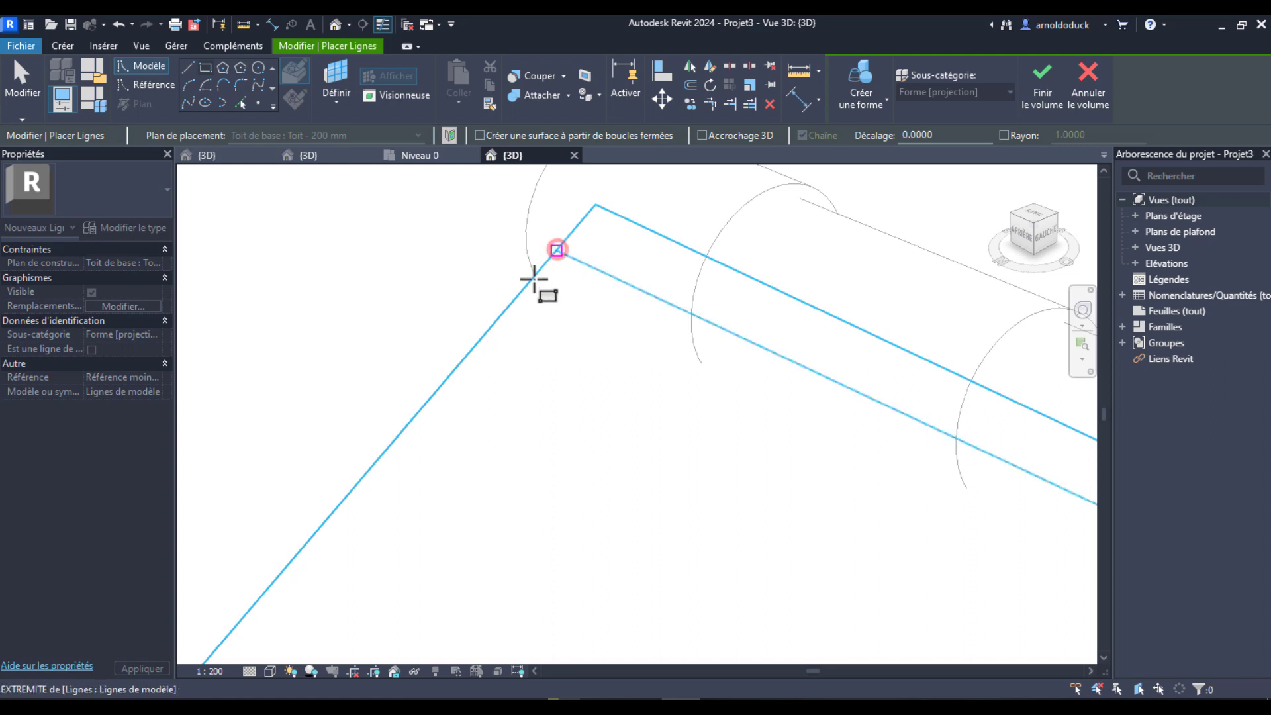
pyautogui.click(519, 291)
pyautogui.scroll(-2, 503, 278)
pyautogui.press('Escape')
pyautogui.press('Escape')
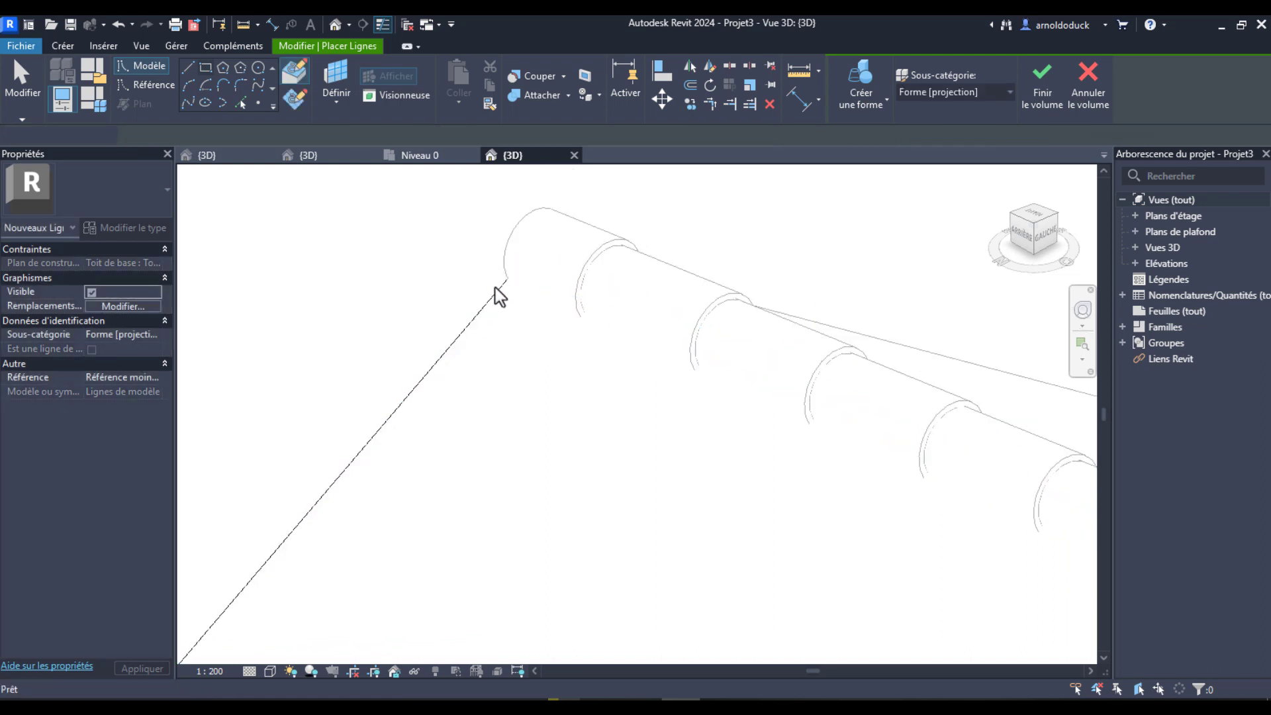
# Step: Complete the rectangle on the near roof slope and create a solid form from its outline
pyautogui.click(493, 314)
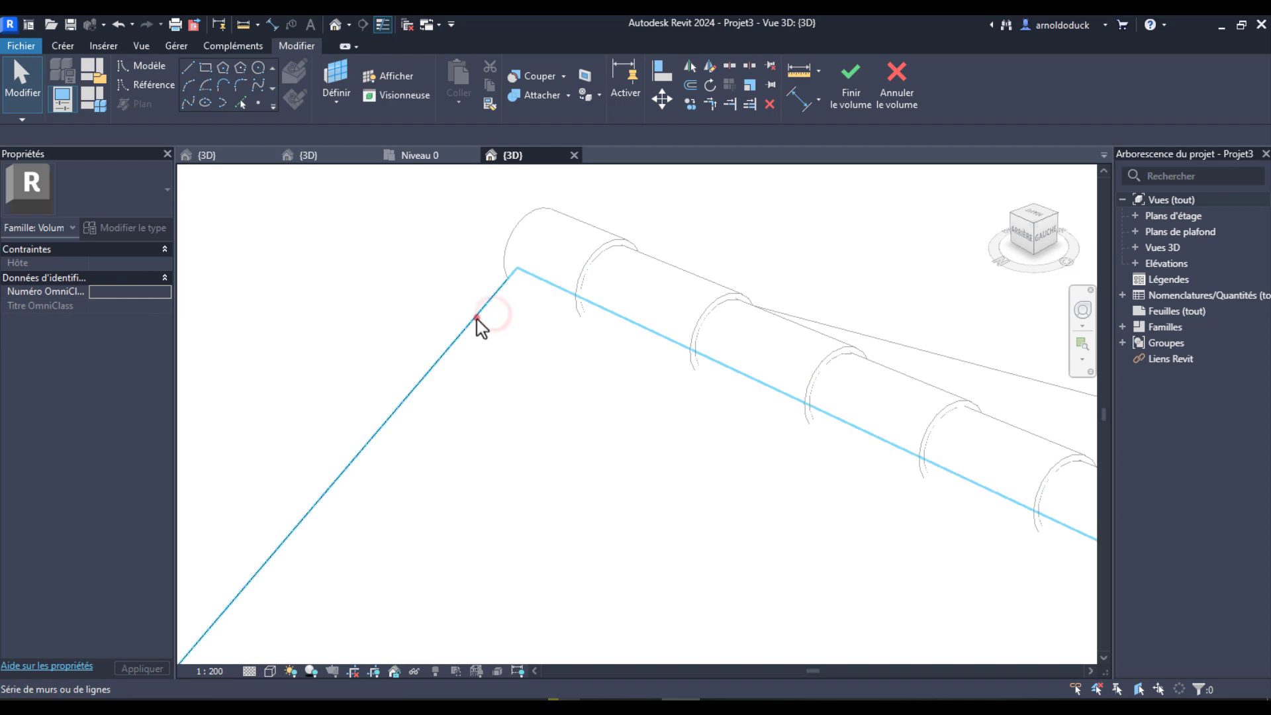
pyautogui.click(475, 321)
pyautogui.scroll(-2, 409, 293)
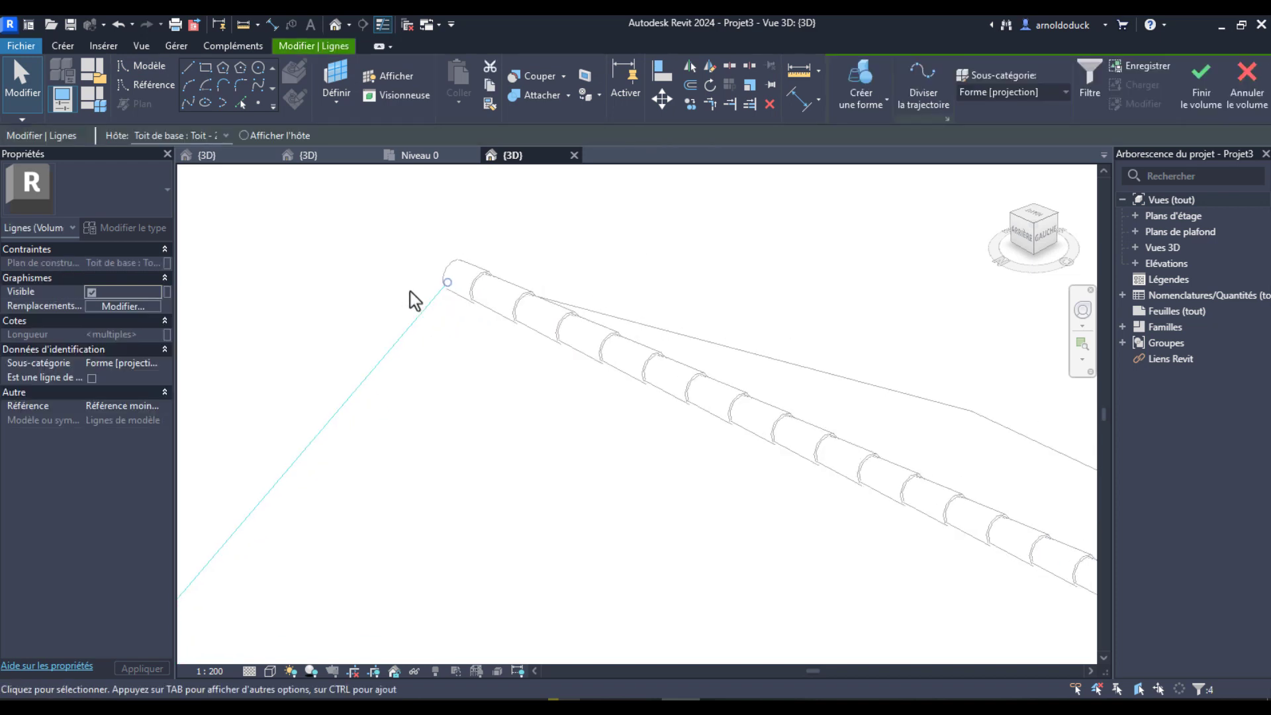
pyautogui.moveTo(411, 295)
pyautogui.keyDown('shift'); pyautogui.mouseDown(button='middle')
pyautogui.moveTo(507, 364)
pyautogui.moveTo(518, 244)
pyautogui.mouseUp(button='middle'); pyautogui.keyUp('shift')
pyautogui.scroll(-5, 445, 278)
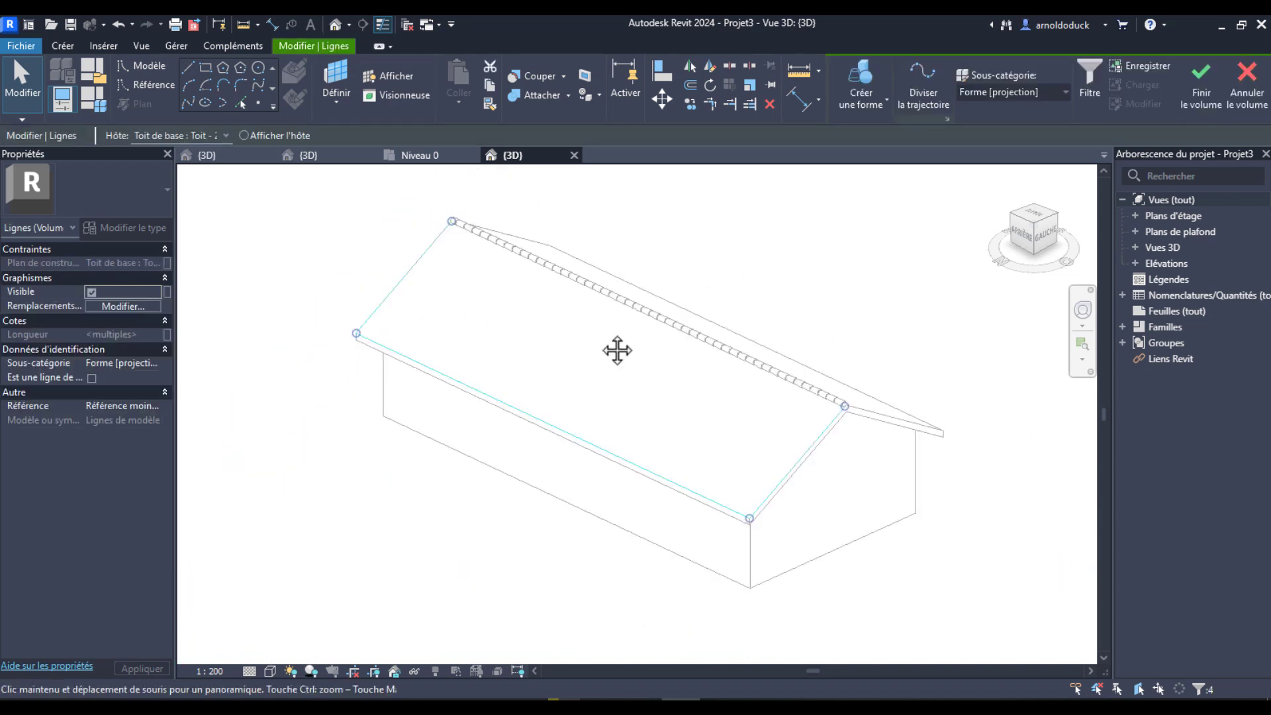
pyautogui.moveTo(617, 352); pyautogui.dragTo(547, 365, button='middle')
pyautogui.scroll(-1, 547, 365)
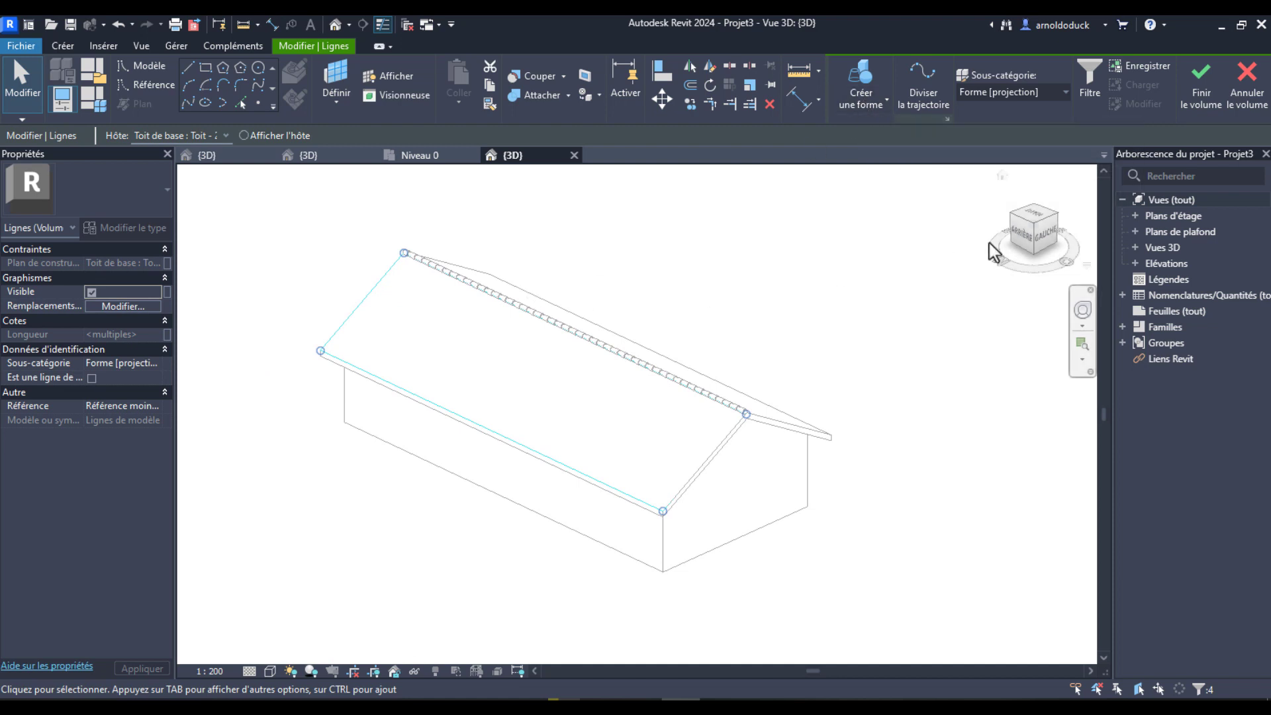
pyautogui.click(1034, 215)
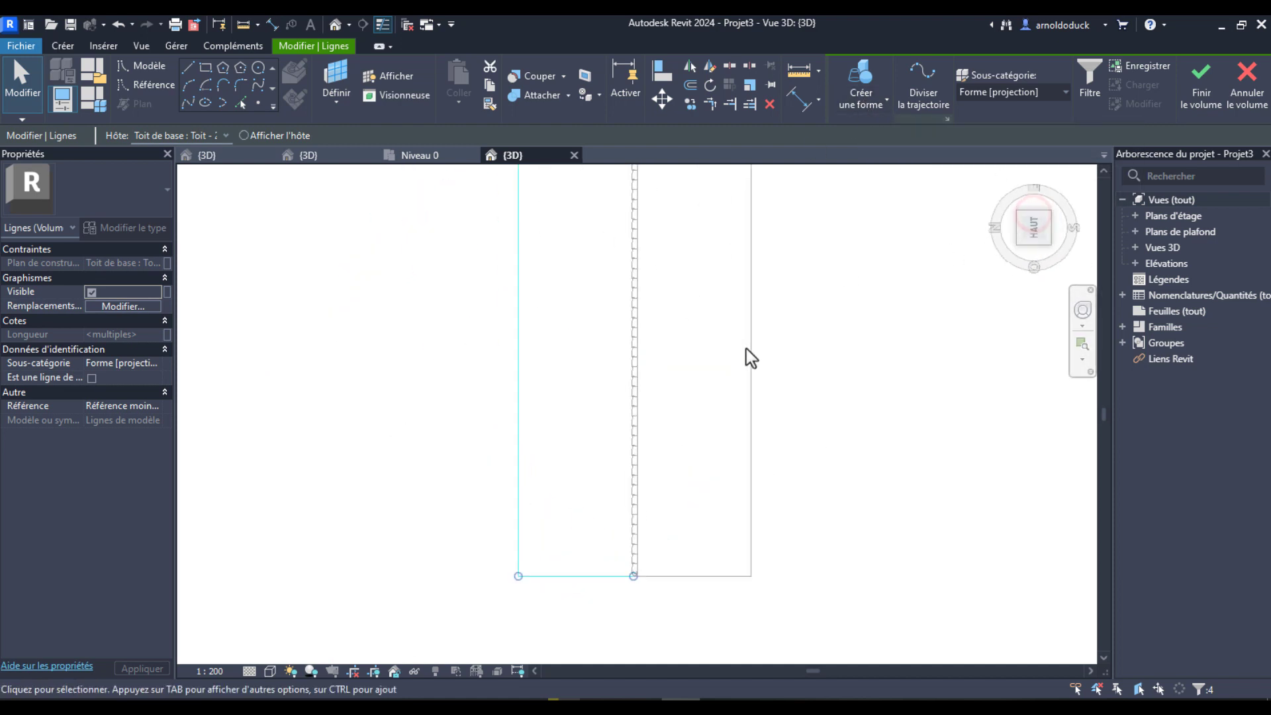
pyautogui.scroll(4, 674, 384)
pyautogui.scroll(2, 723, 327)
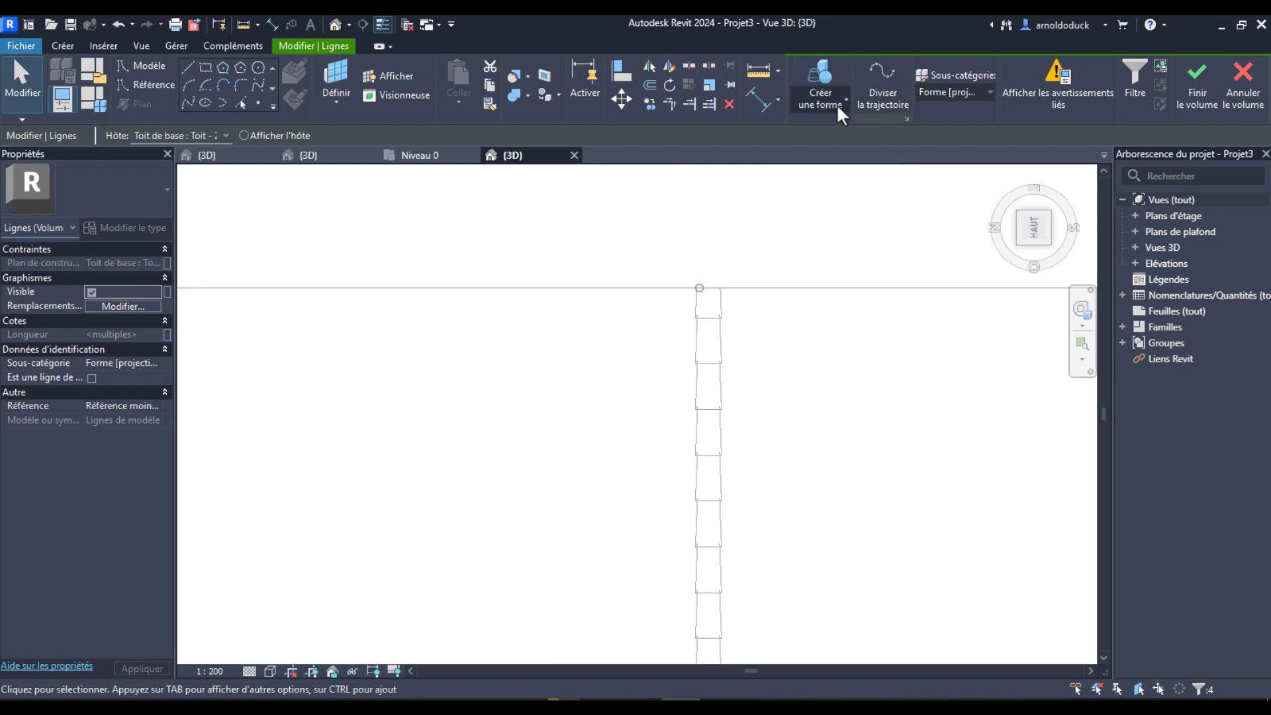
pyautogui.click(837, 104)
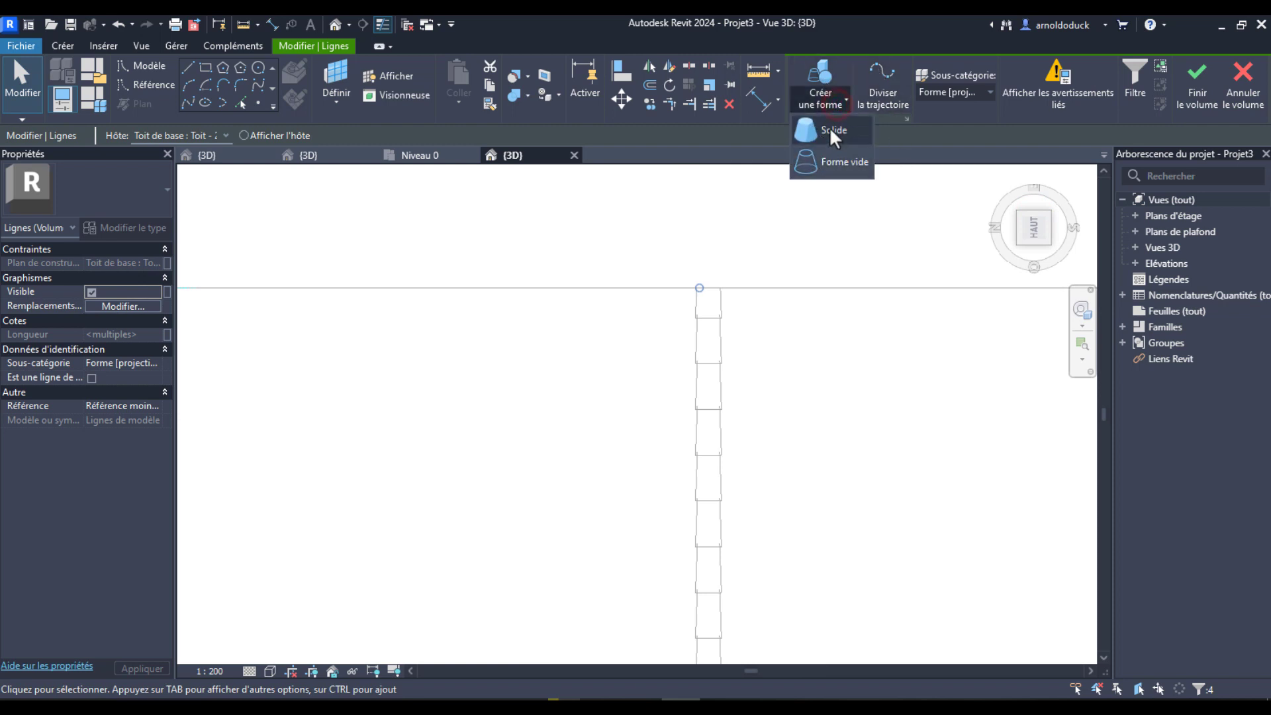
pyautogui.click(830, 127)
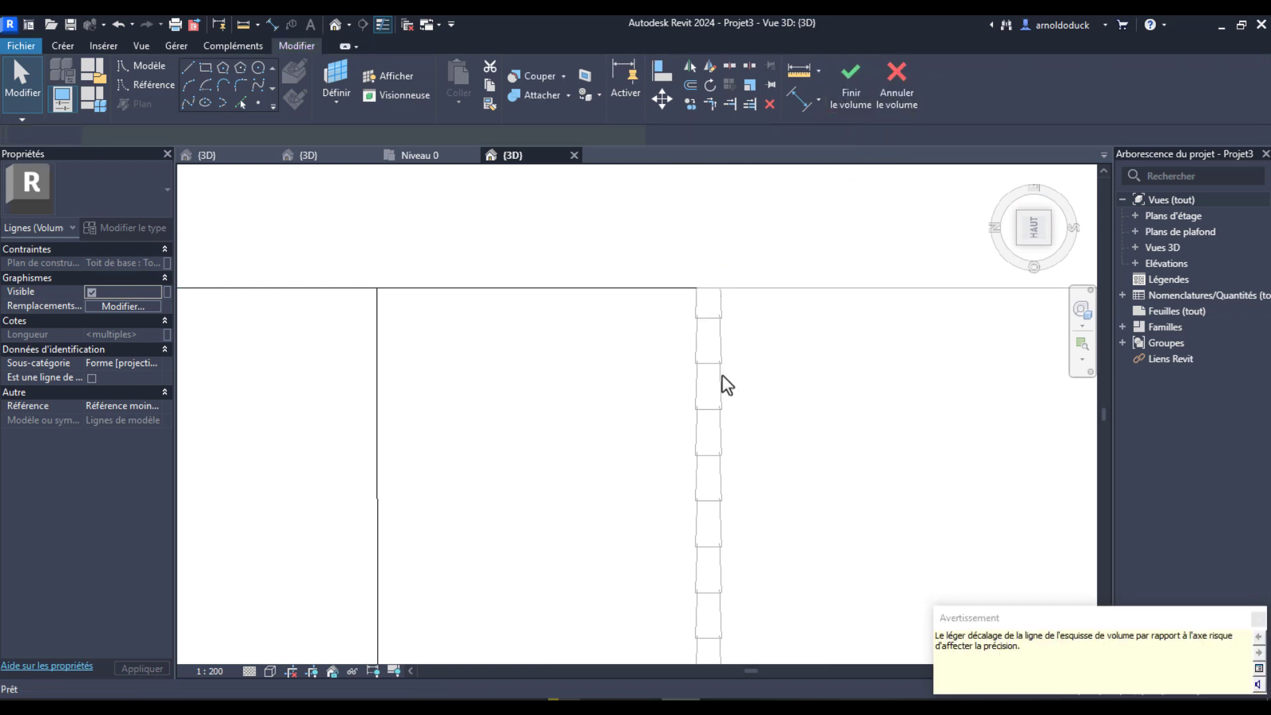
# Step: Set the solid form's thickness above the near roof slope to 0.002
pyautogui.scroll(-4, 616, 423)
pyautogui.moveTo(619, 476); pyautogui.dragTo(763, 269, button='middle')
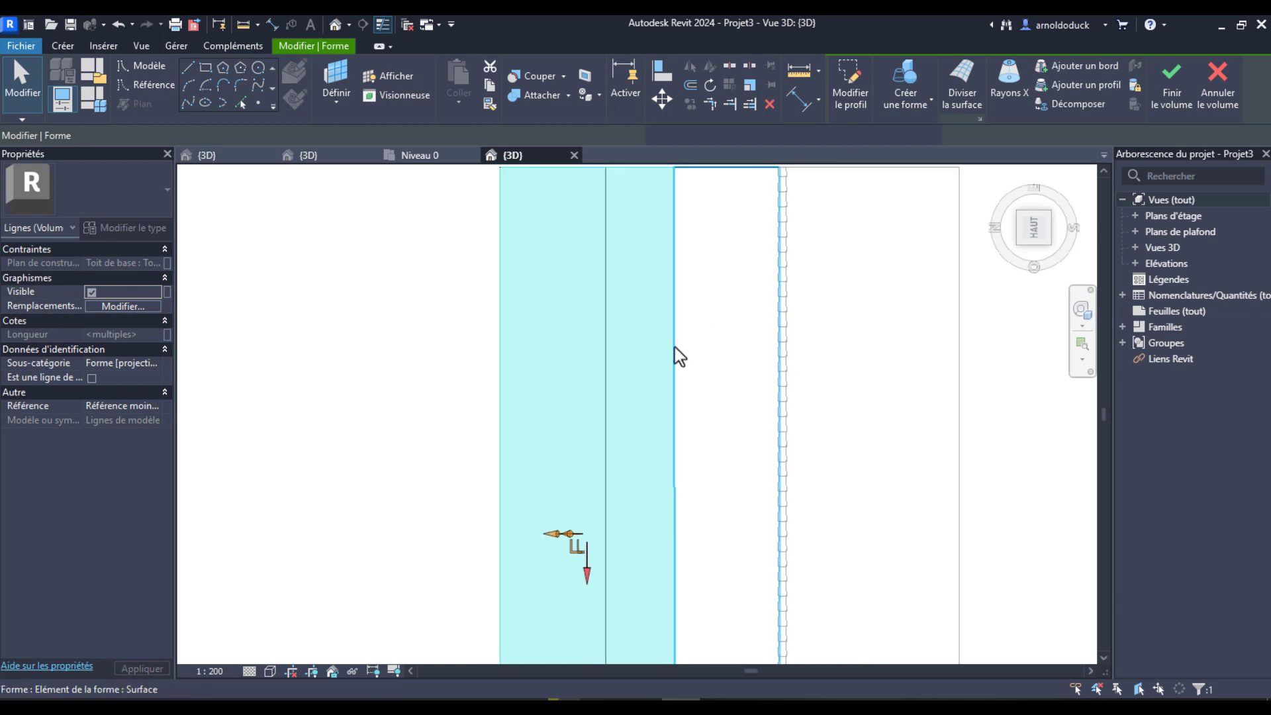
pyautogui.scroll(-5, 601, 411)
pyautogui.click(691, 437)
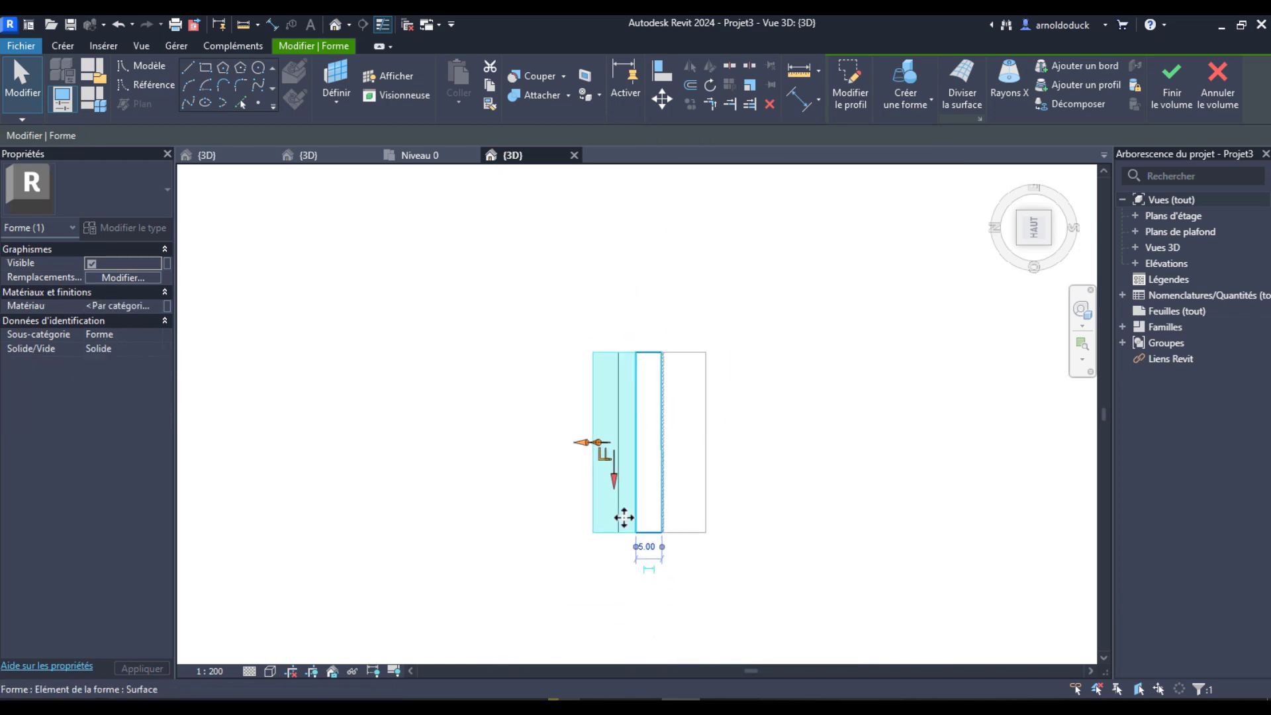
pyautogui.keyDown('shift'); pyautogui.moveTo(624, 517); pyautogui.dragTo(547, 467, button='middle'); pyautogui.keyUp('shift')
pyautogui.click(919, 422)
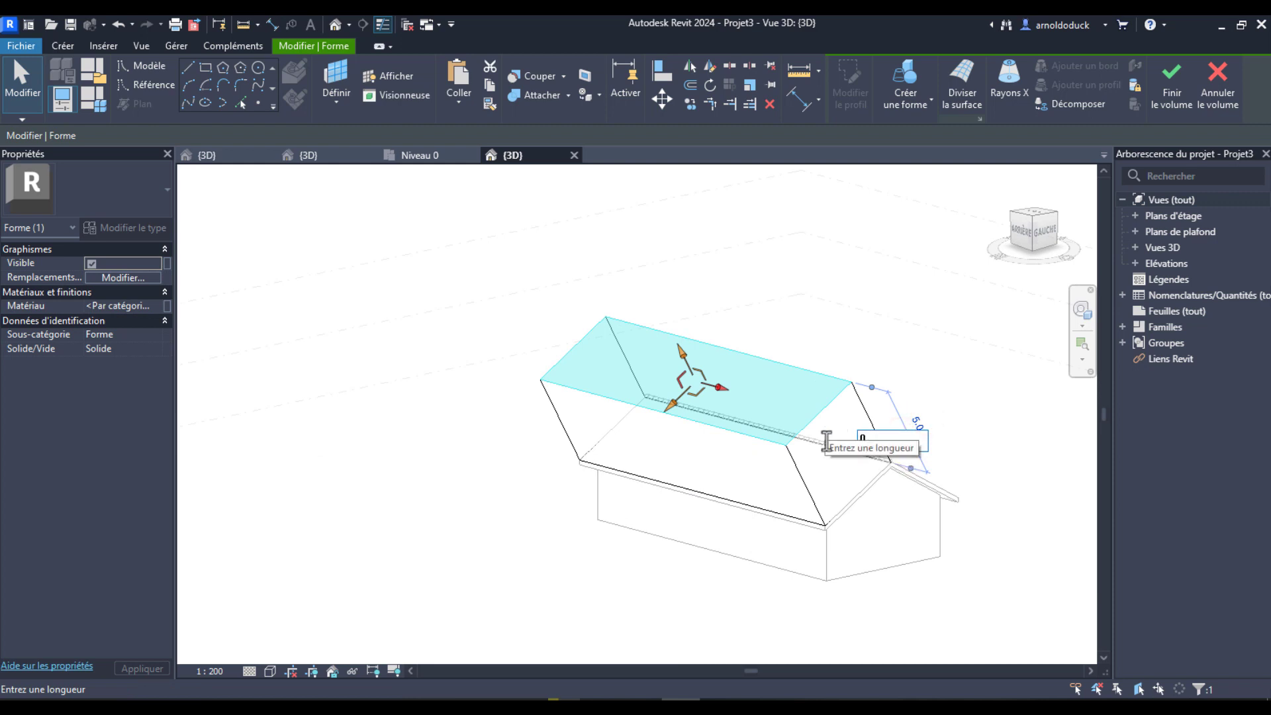
pyautogui.write('0.002')
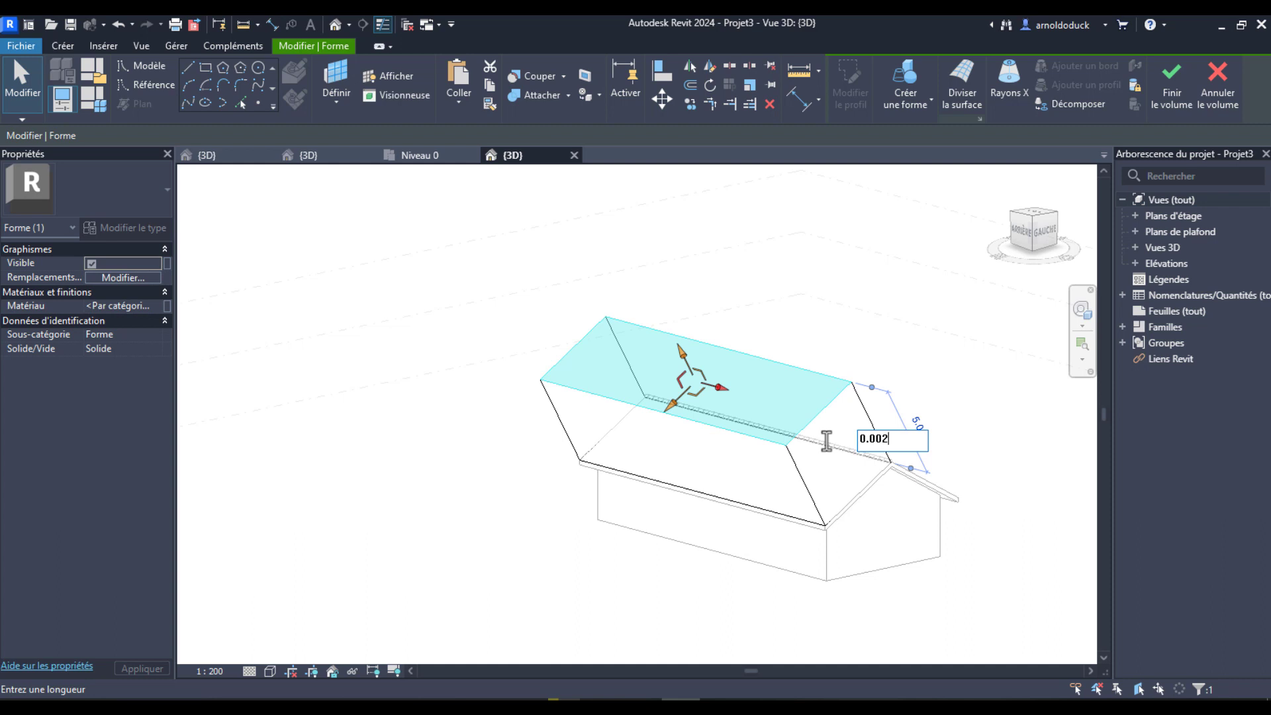
pyautogui.press('Return')
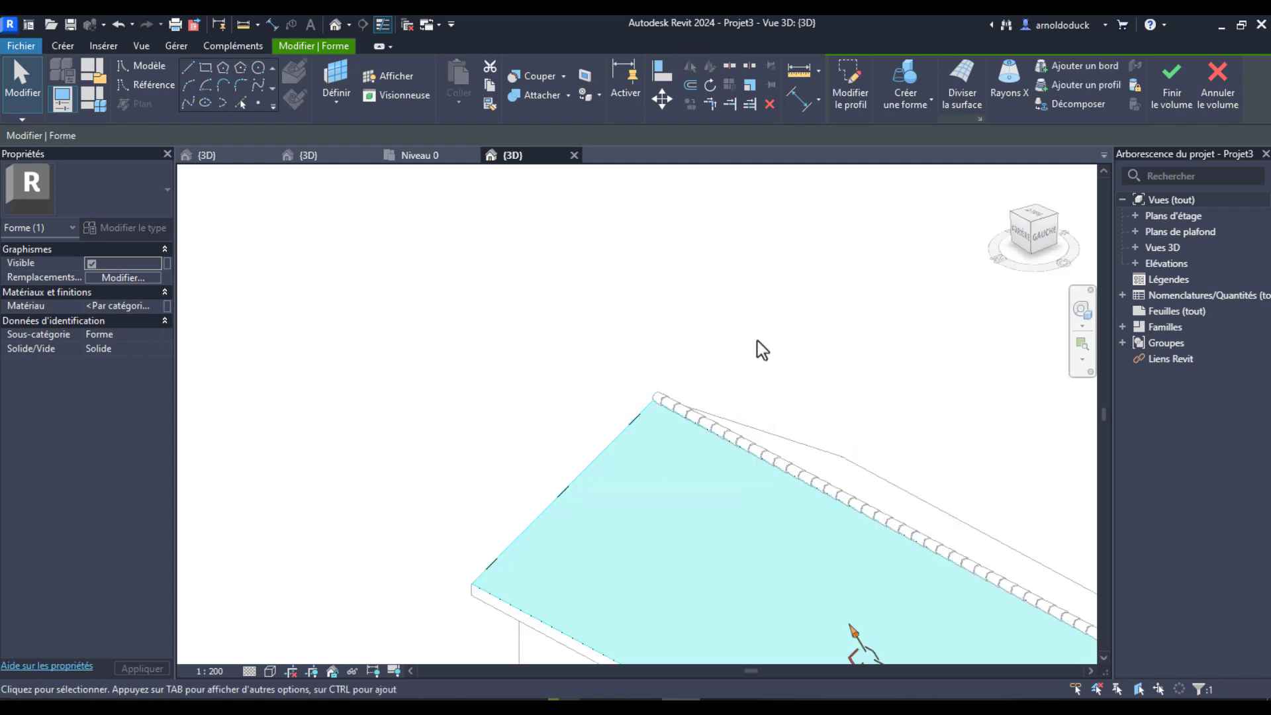
# Step: Divide the upper face of the thin solid covering the near roof slope
pyautogui.scroll(-3, 758, 343)
pyautogui.moveTo(766, 428); pyautogui.dragTo(736, 330, button='middle')
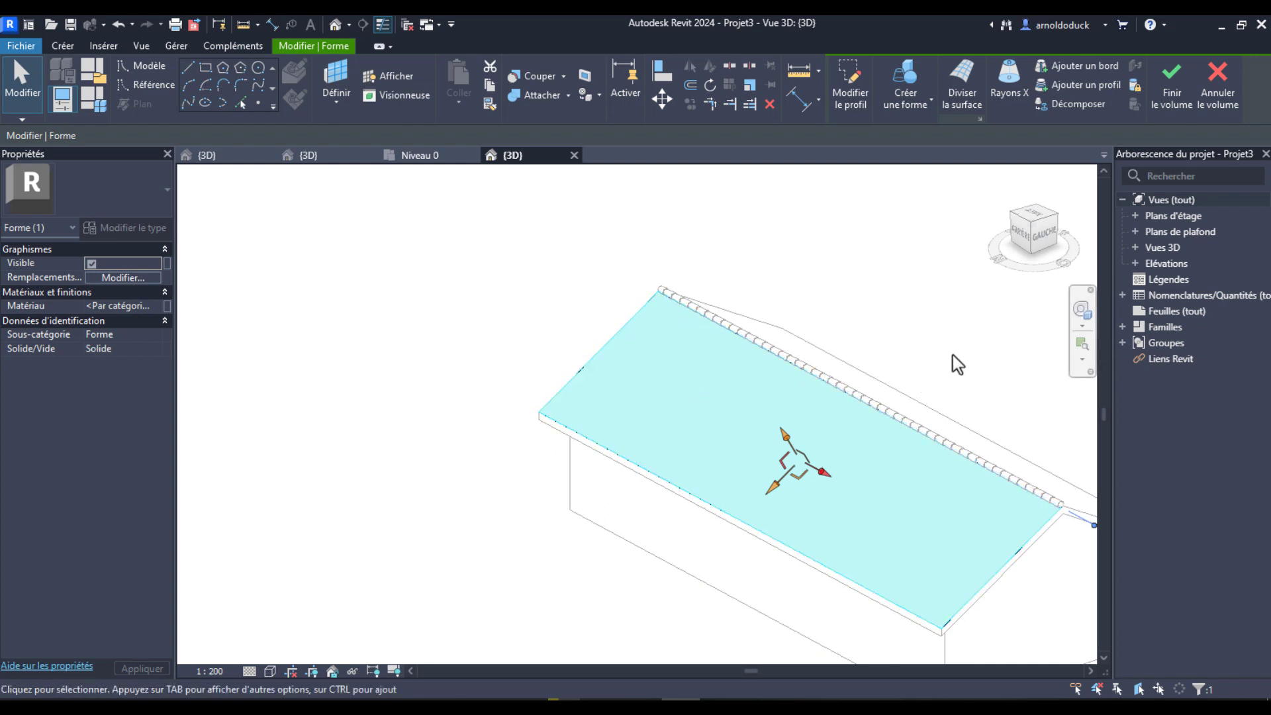
pyautogui.scroll(1, 687, 366)
pyautogui.moveTo(769, 335)
pyautogui.mouseDown(button='middle')
pyautogui.moveTo(759, 366)
pyautogui.moveTo(770, 353)
pyautogui.mouseUp(button='middle')
pyautogui.click(961, 73)
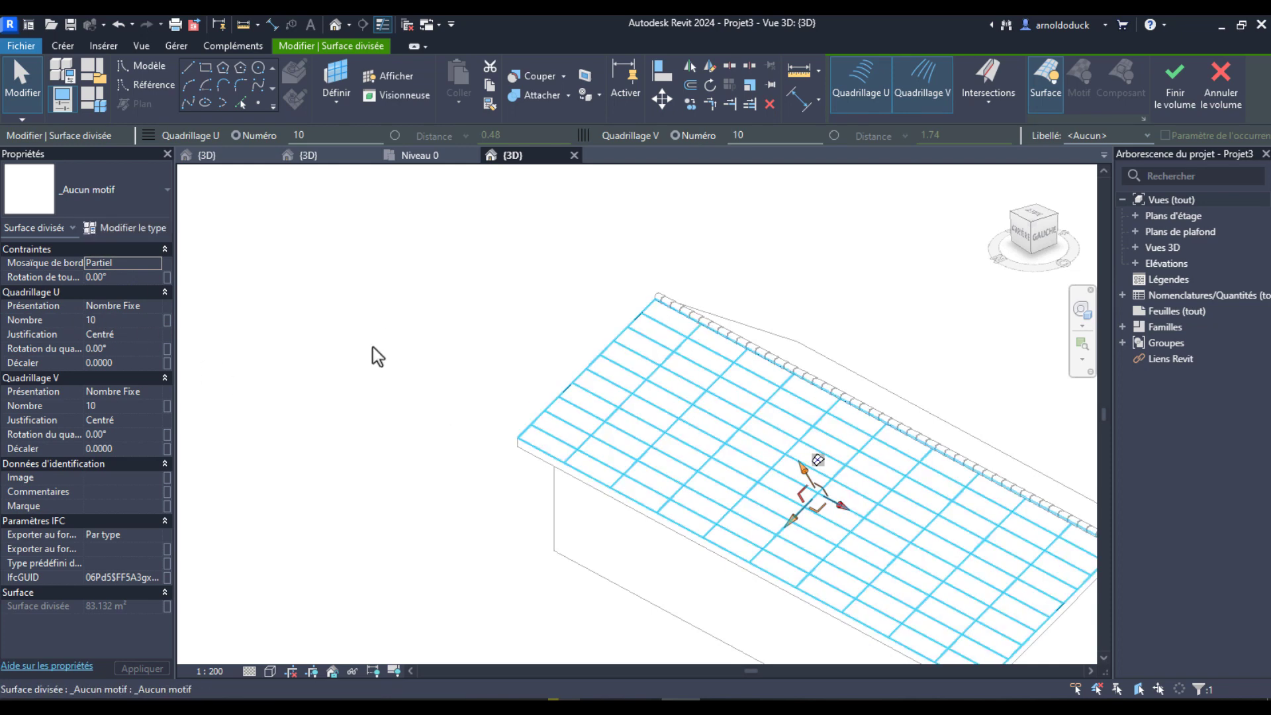
# Step: Lay out both the U and V grids of the divided surface by fixed distance (Distance fixe) with a spacing of 0.3000
pyautogui.click(155, 306)
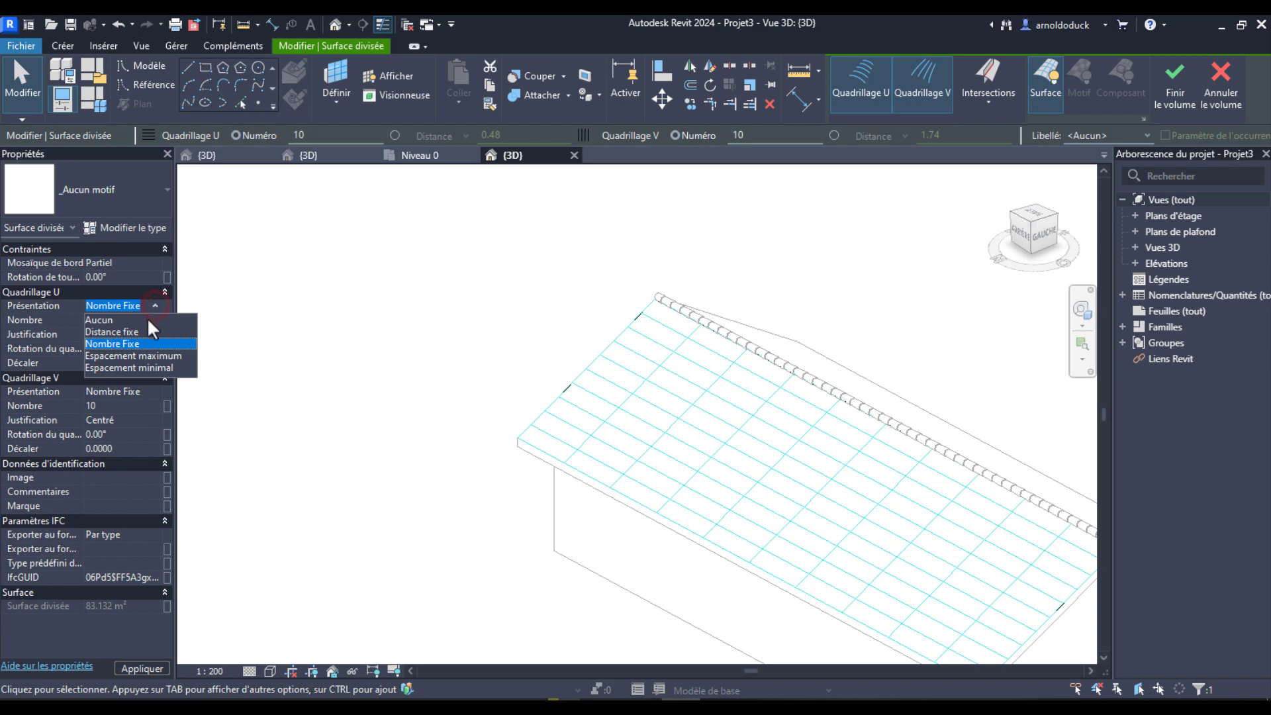
pyautogui.click(130, 331)
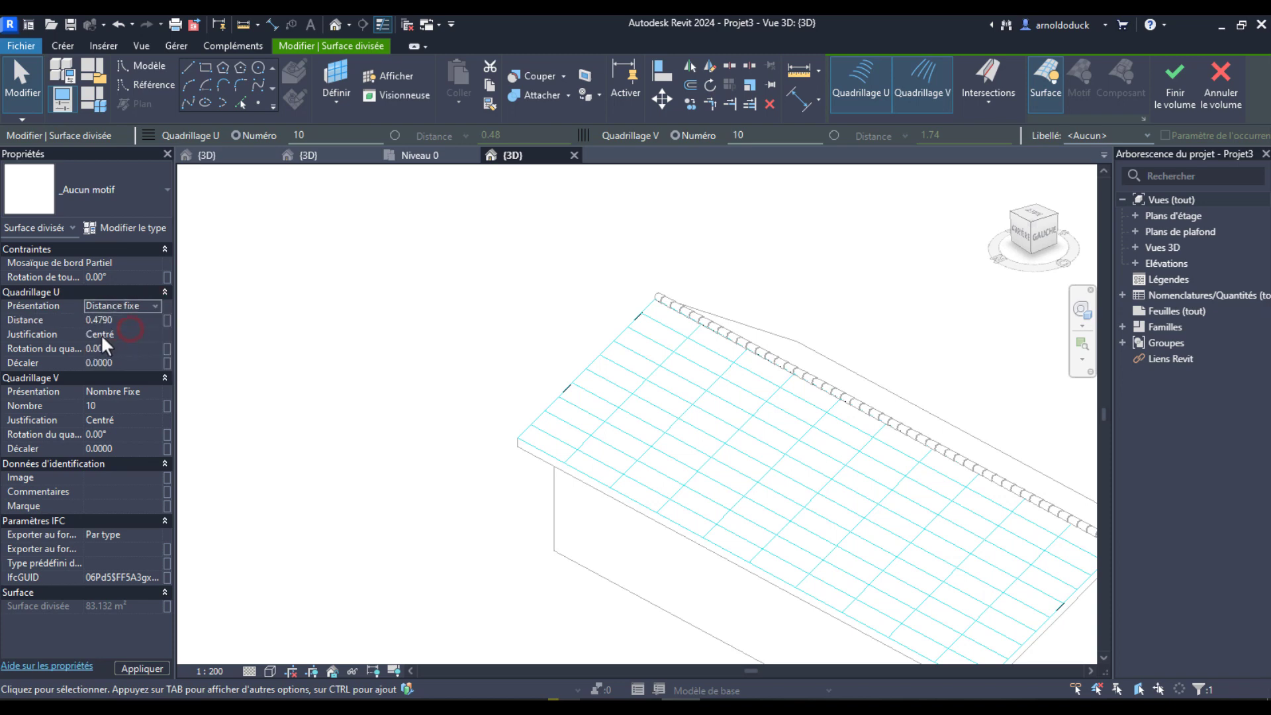
pyautogui.click(117, 320)
pyautogui.click(151, 393)
pyautogui.click(158, 391)
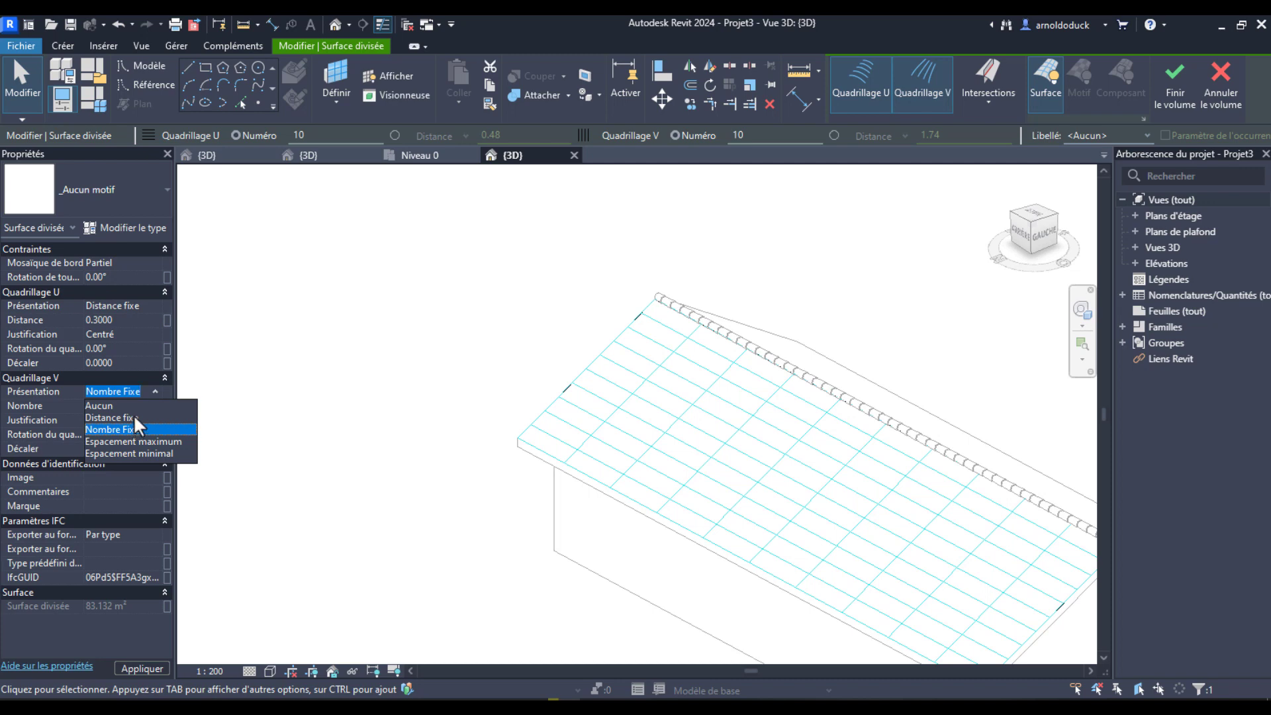
pyautogui.click(133, 416)
pyautogui.click(123, 405)
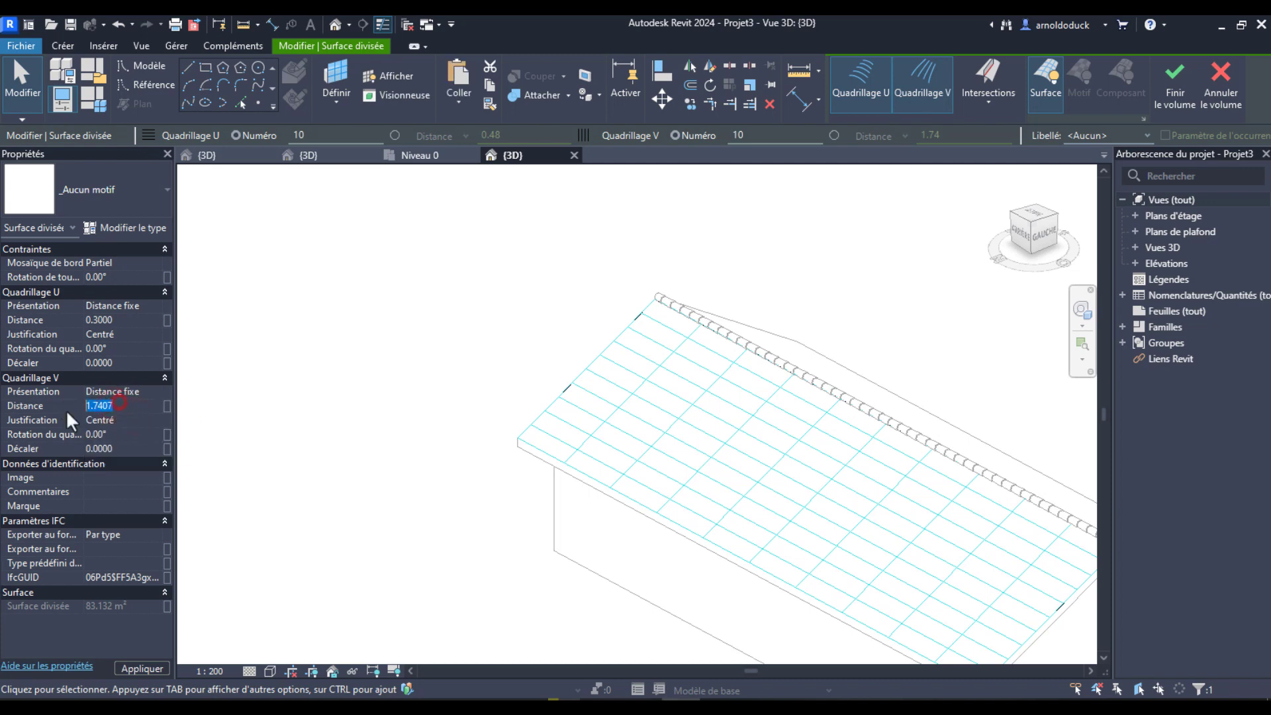
pyautogui.write('0.3000')
# Step: Set the justification of both the U and V grids to Début and apply the grid settings to the divided surface
pyautogui.click(126, 334)
pyautogui.click(151, 333)
pyautogui.click(151, 424)
pyautogui.click(156, 419)
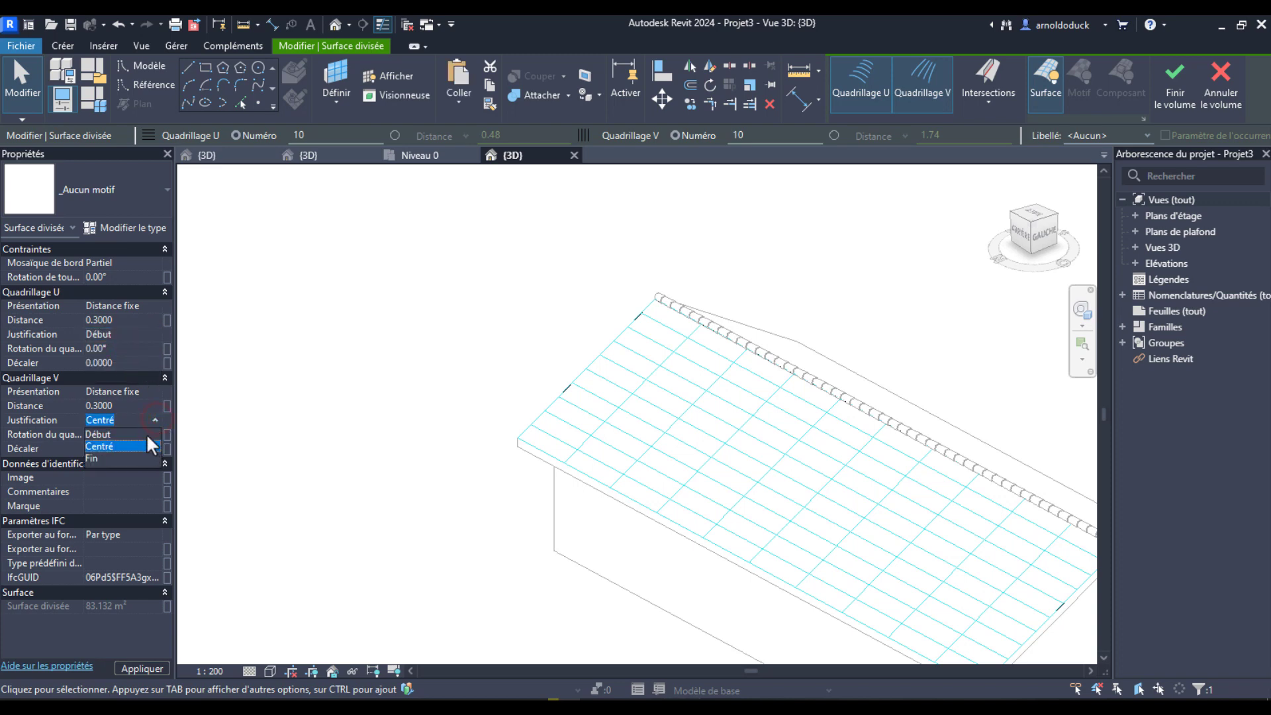
pyautogui.click(145, 434)
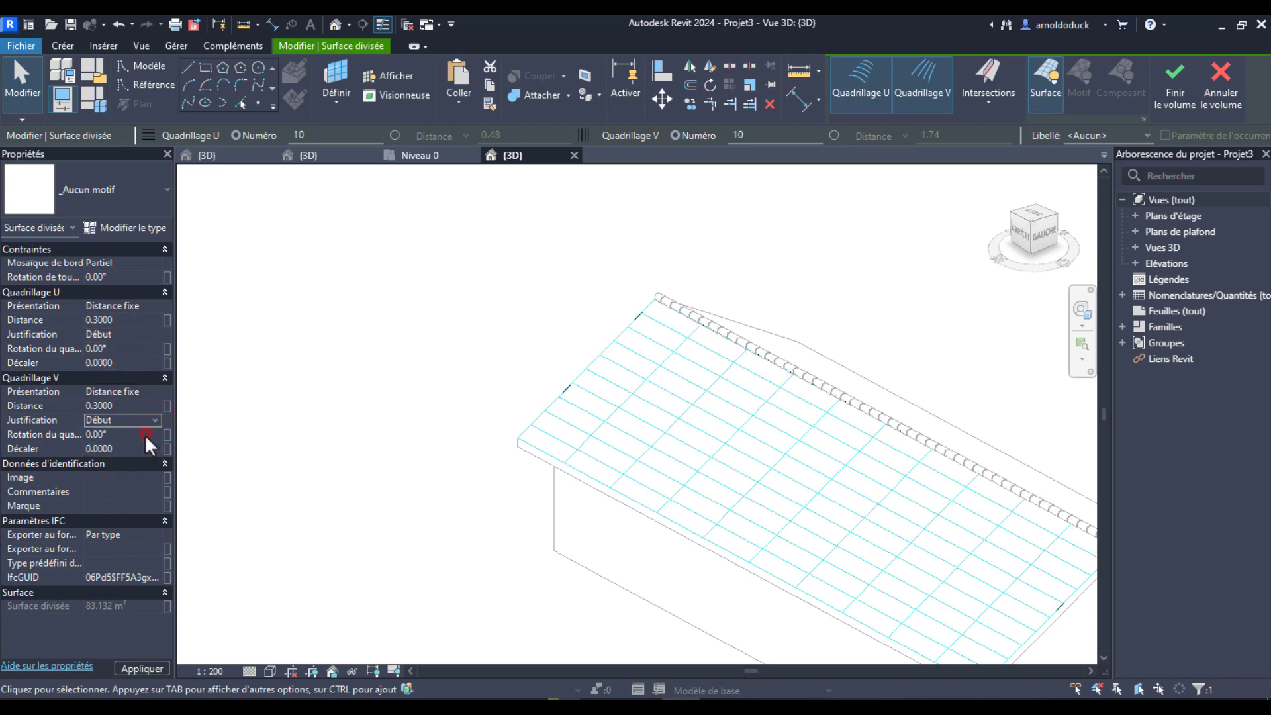
pyautogui.click(136, 667)
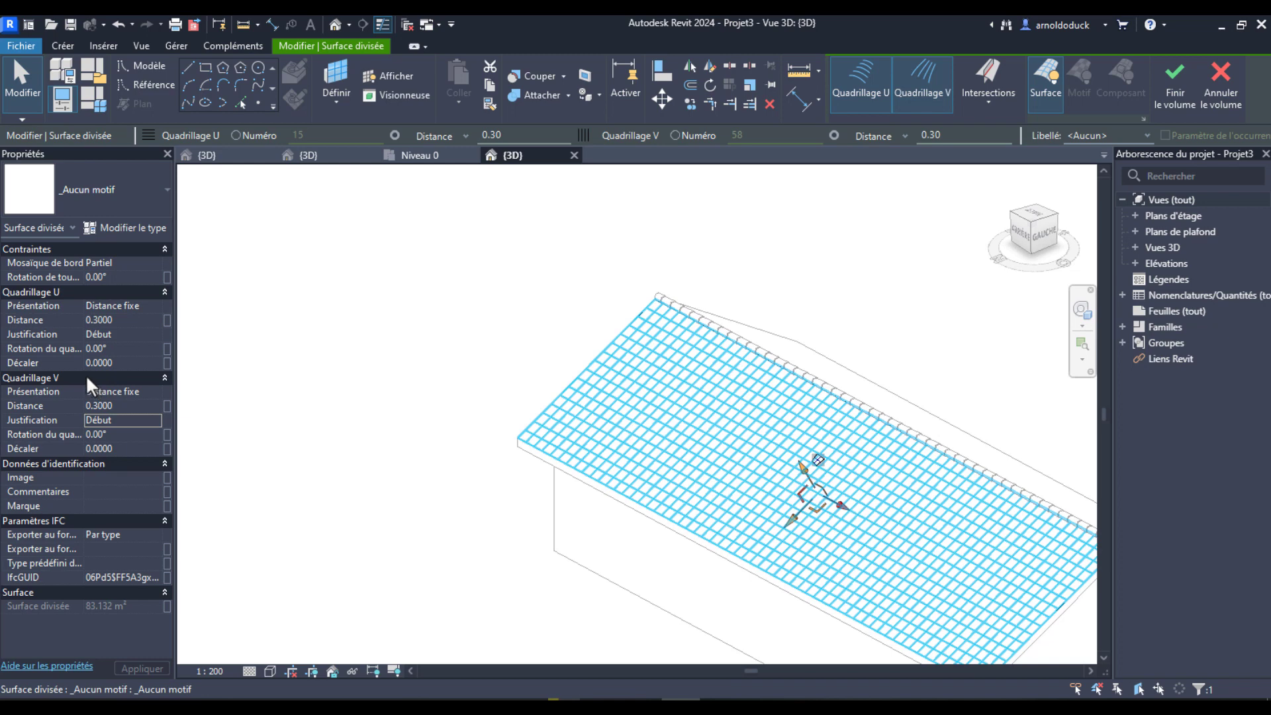
# Step: Assign the Tuiles2 rectangle component to the divided surface to cover the near slope with tiles
pyautogui.click(148, 184)
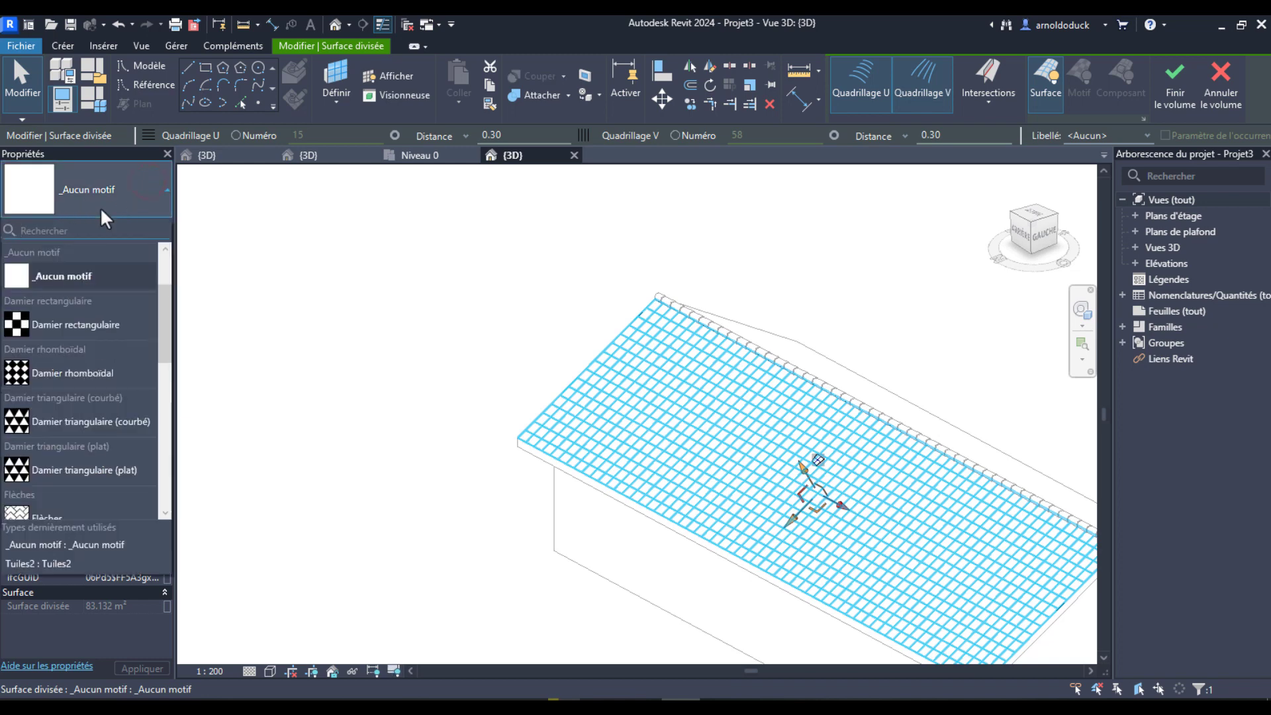
pyautogui.scroll(-5, 93, 326)
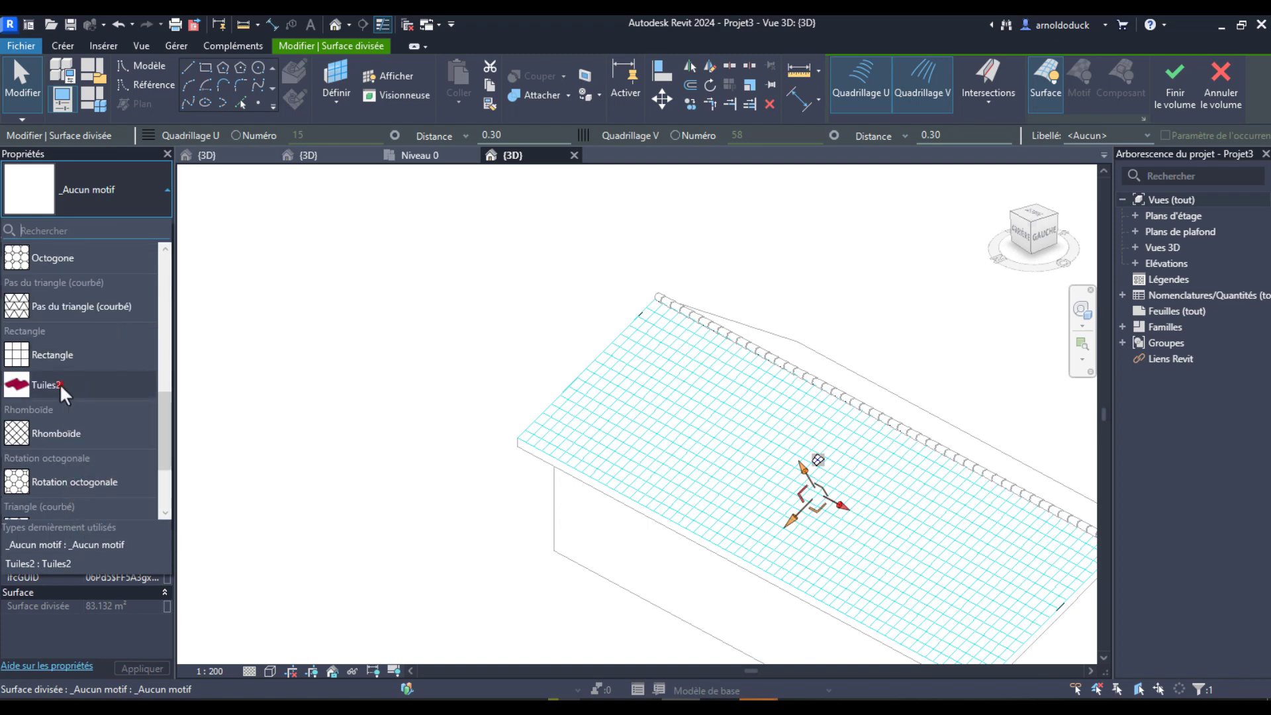
pyautogui.click(60, 384)
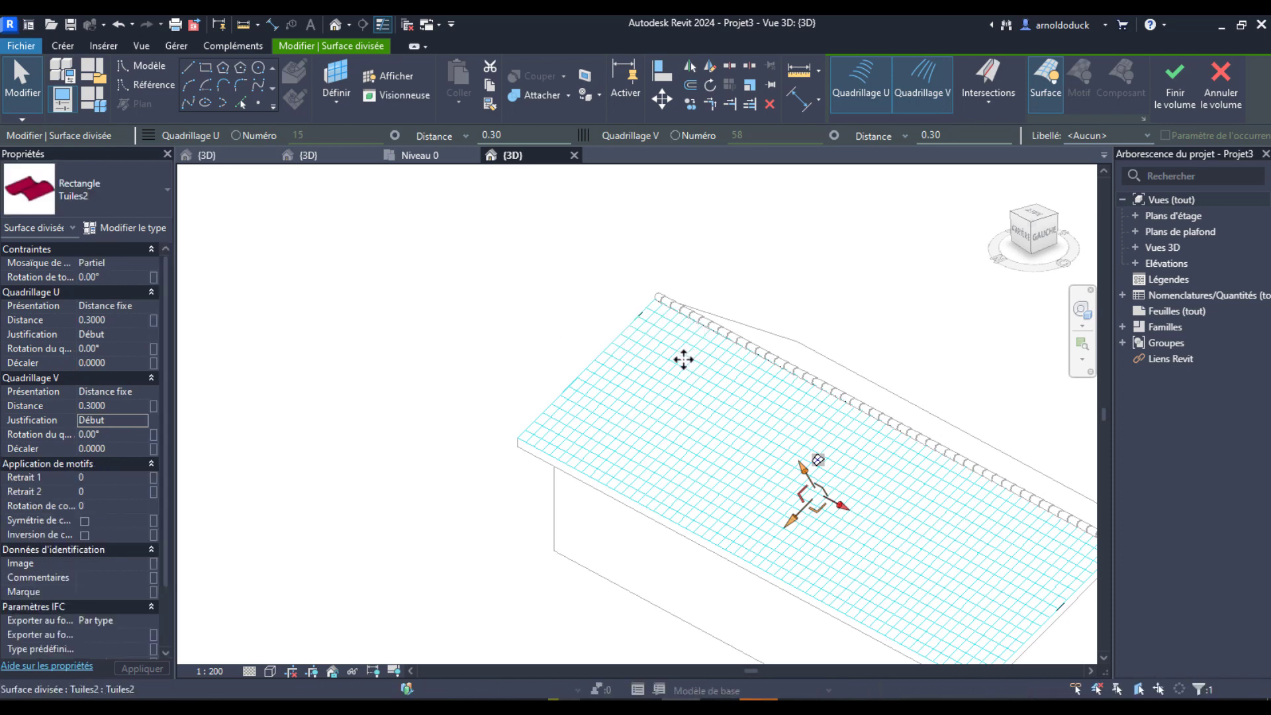
pyautogui.scroll(6, 488, 268)
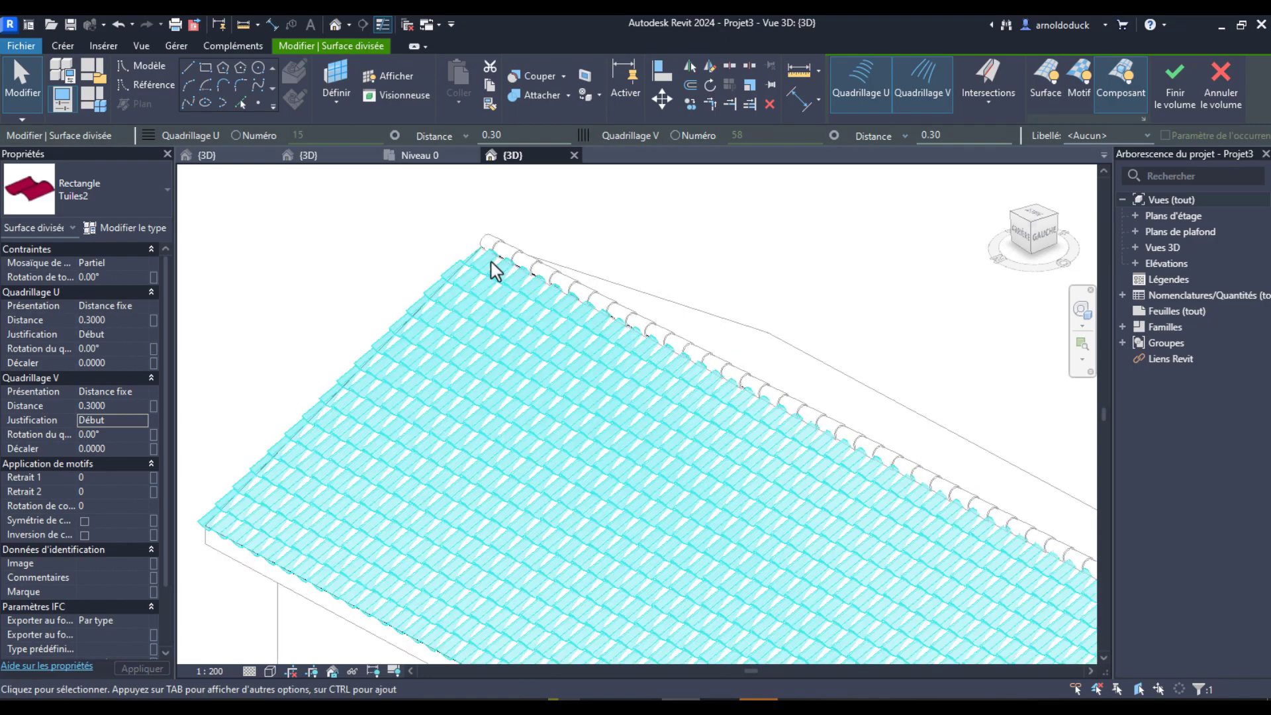
# Step: Deselect the tiled surface, inspect the tiles along the ridge up to both gable ends, and finish the in-place mass
pyautogui.press('Escape')
pyautogui.scroll(-6, 604, 425)
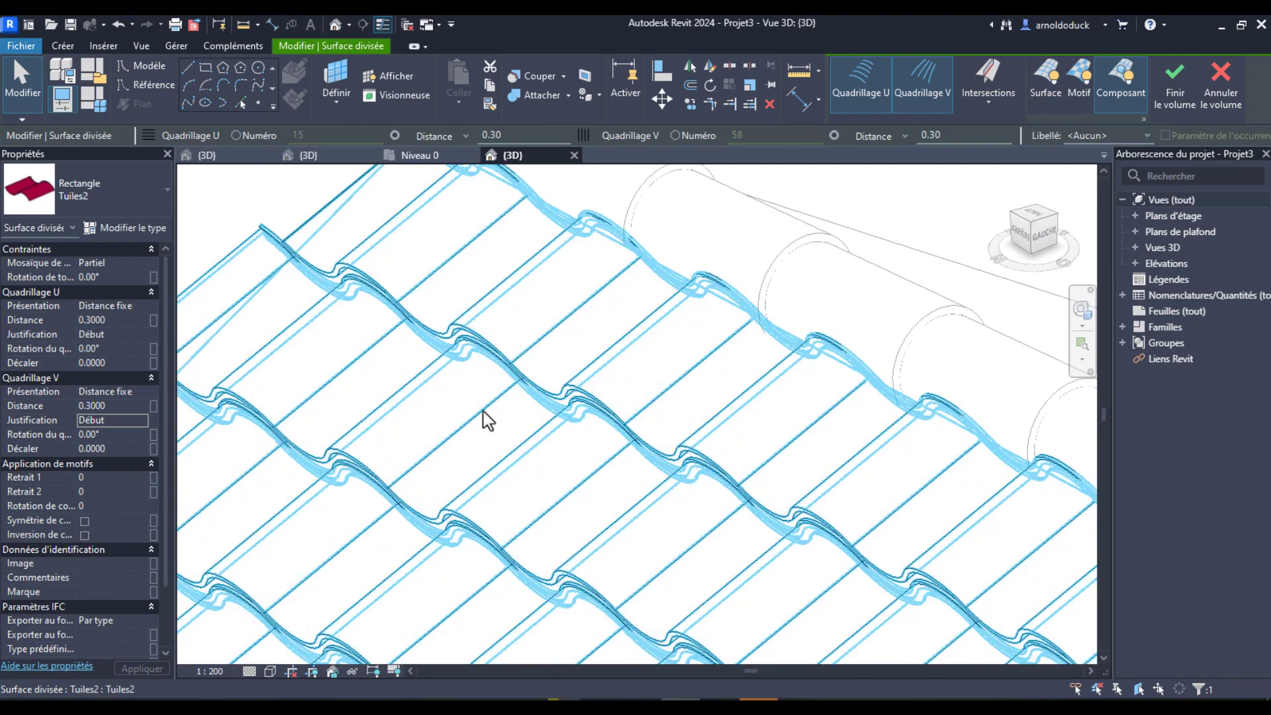
pyautogui.scroll(-8, 647, 497)
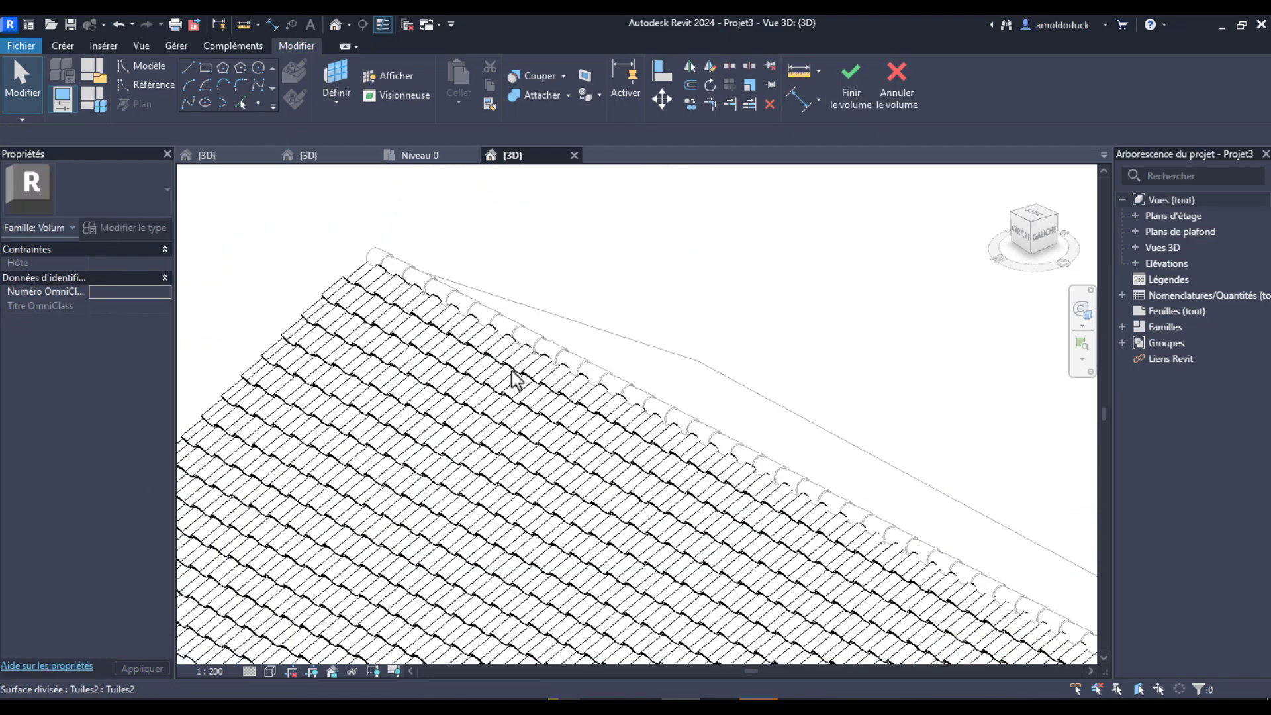
pyautogui.scroll(6, 752, 477)
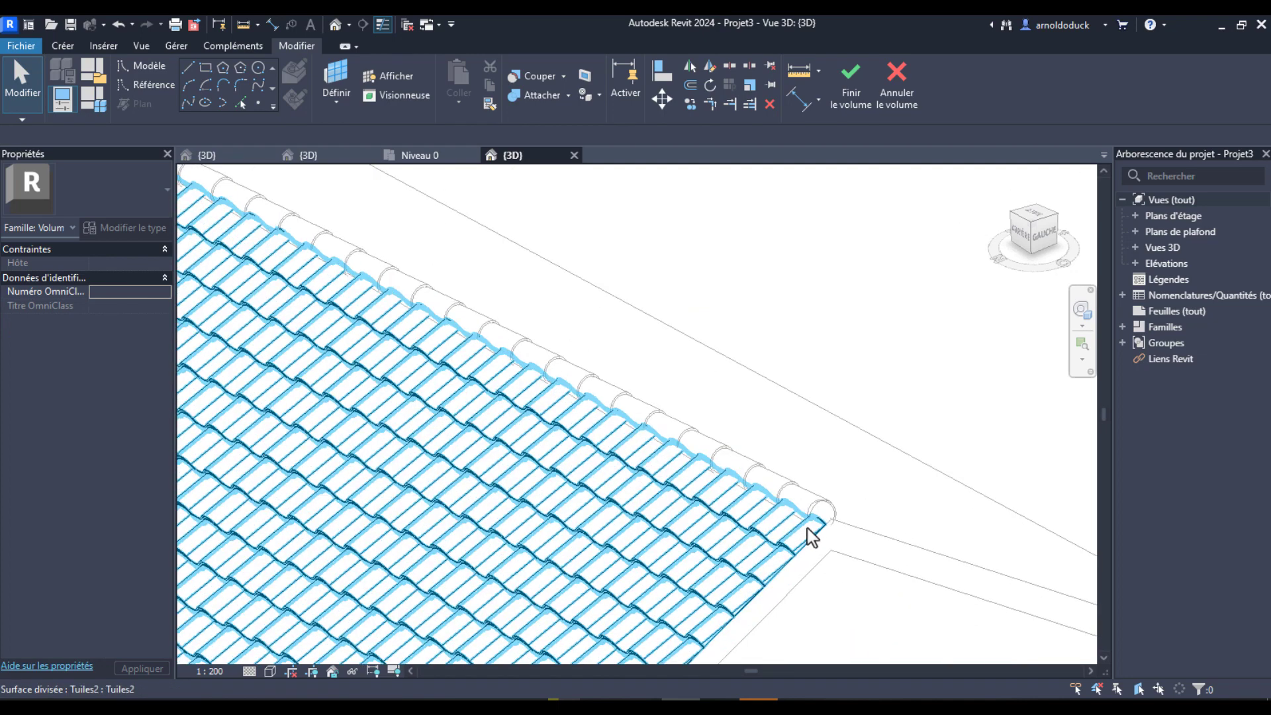
pyautogui.click(845, 86)
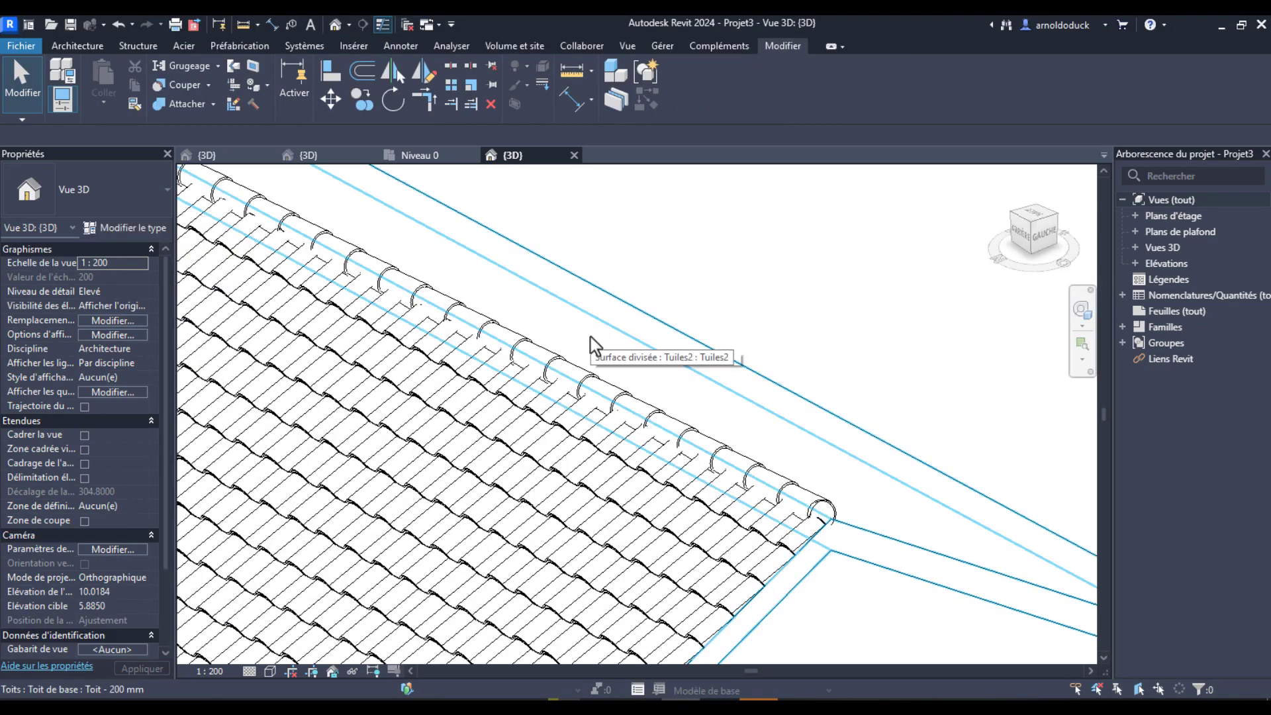
# Step: Switch the 3D view to a shaded visual style
pyautogui.scroll(4, 768, 344)
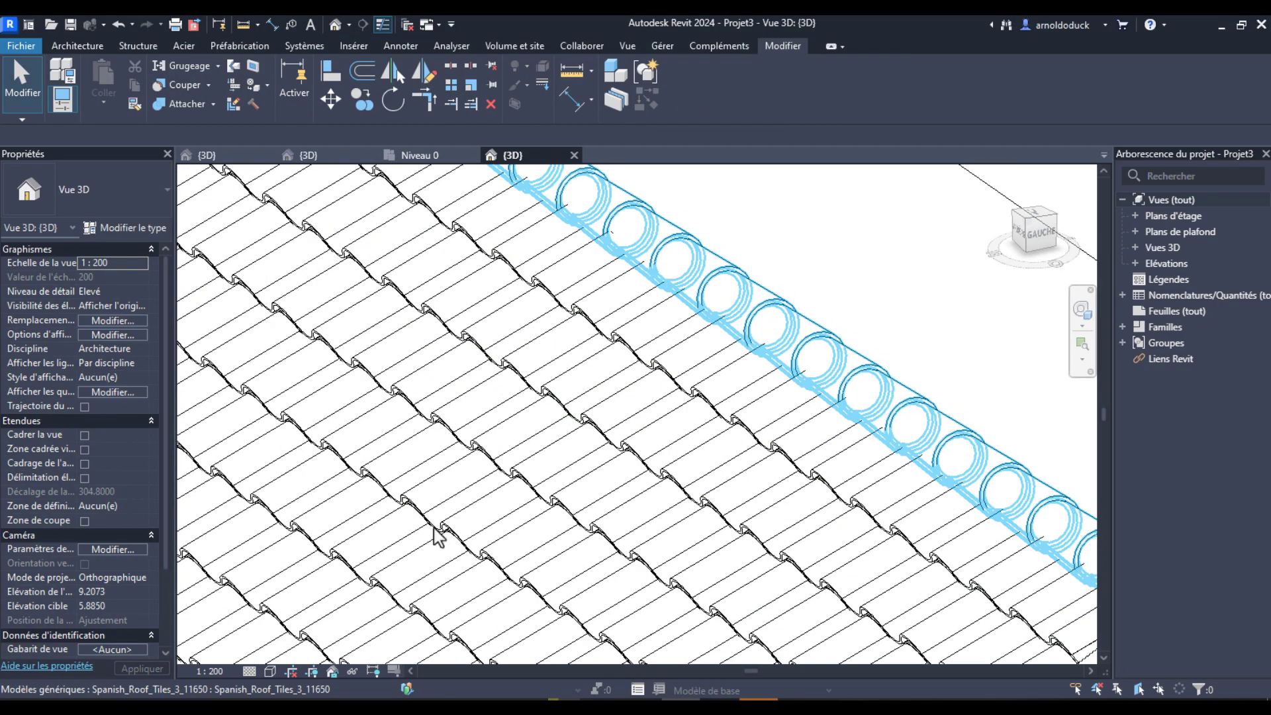
pyautogui.click(268, 666)
pyautogui.click(285, 607)
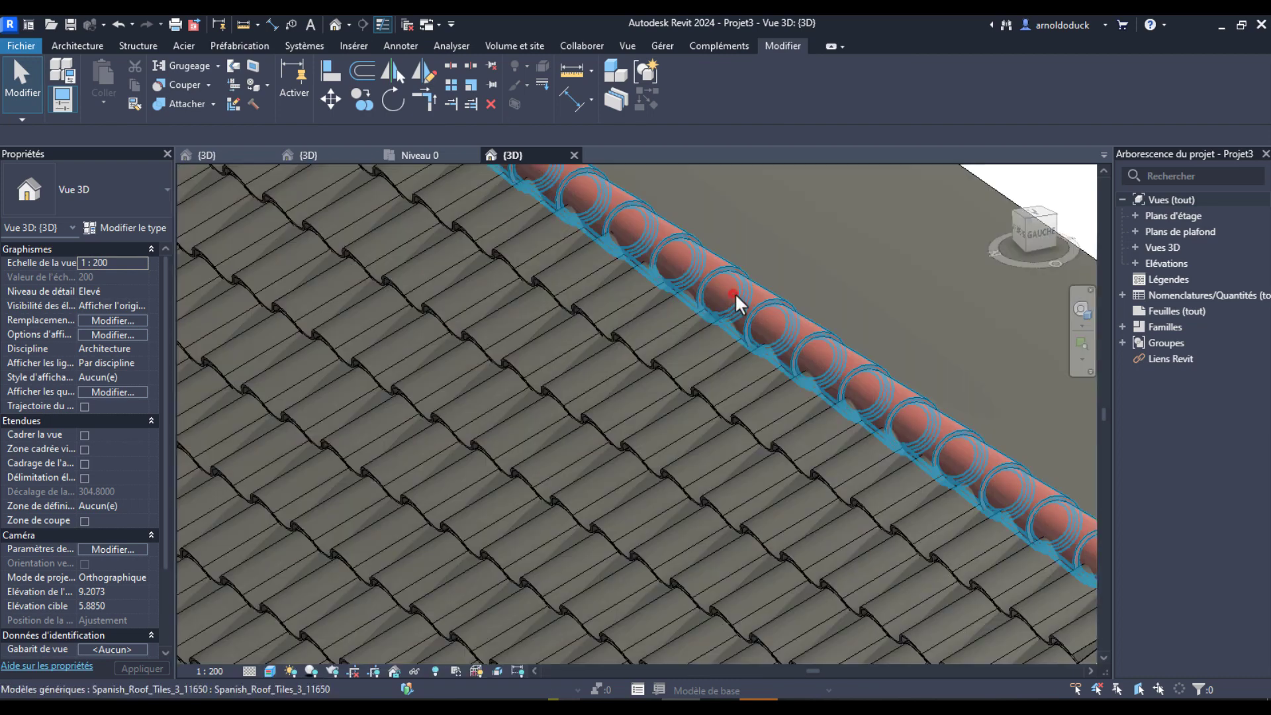
# Step: Copy the Tile Material name Spanish Tile from the ridge tile family's type properties and close them unchanged
pyautogui.click(730, 294)
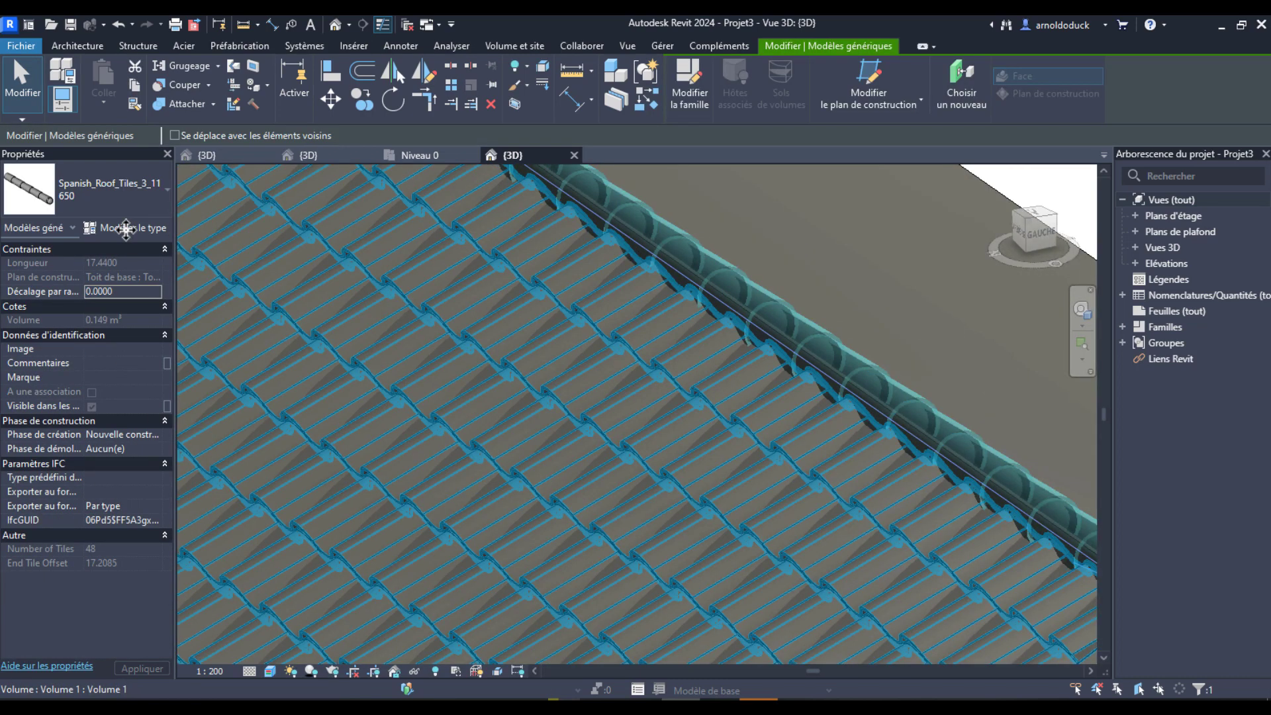
pyautogui.click(125, 227)
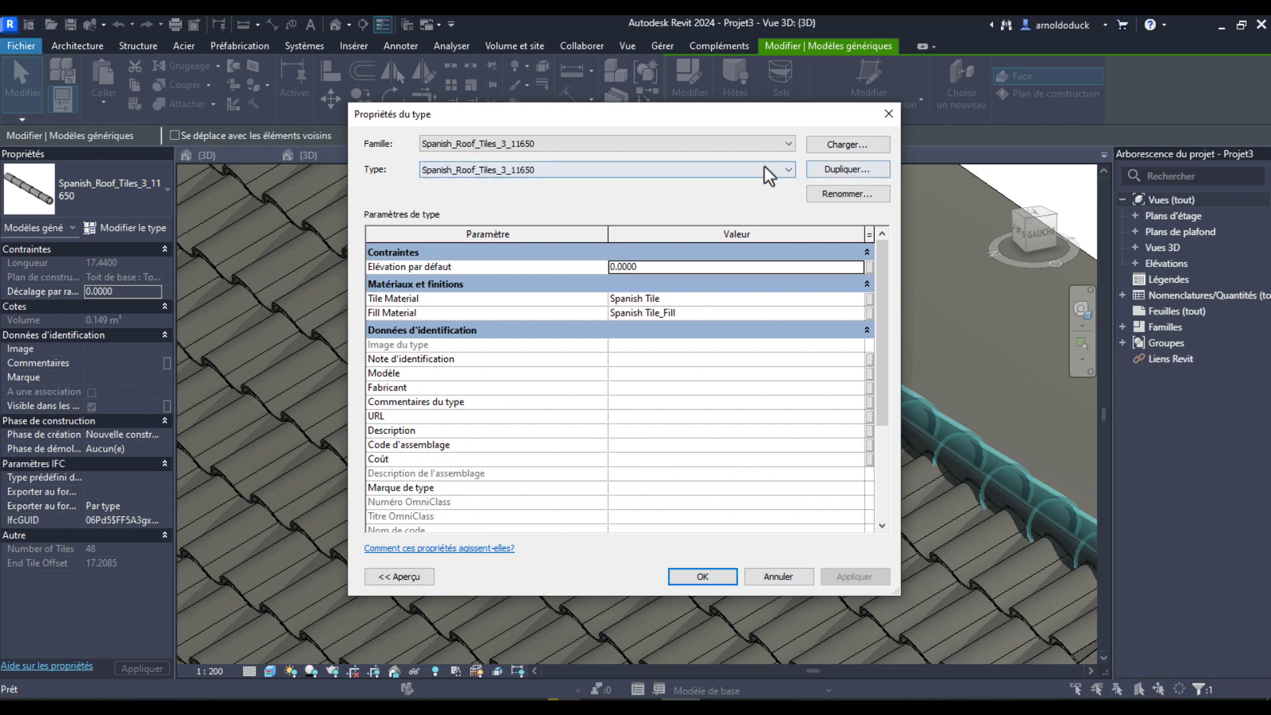
pyautogui.click(677, 297)
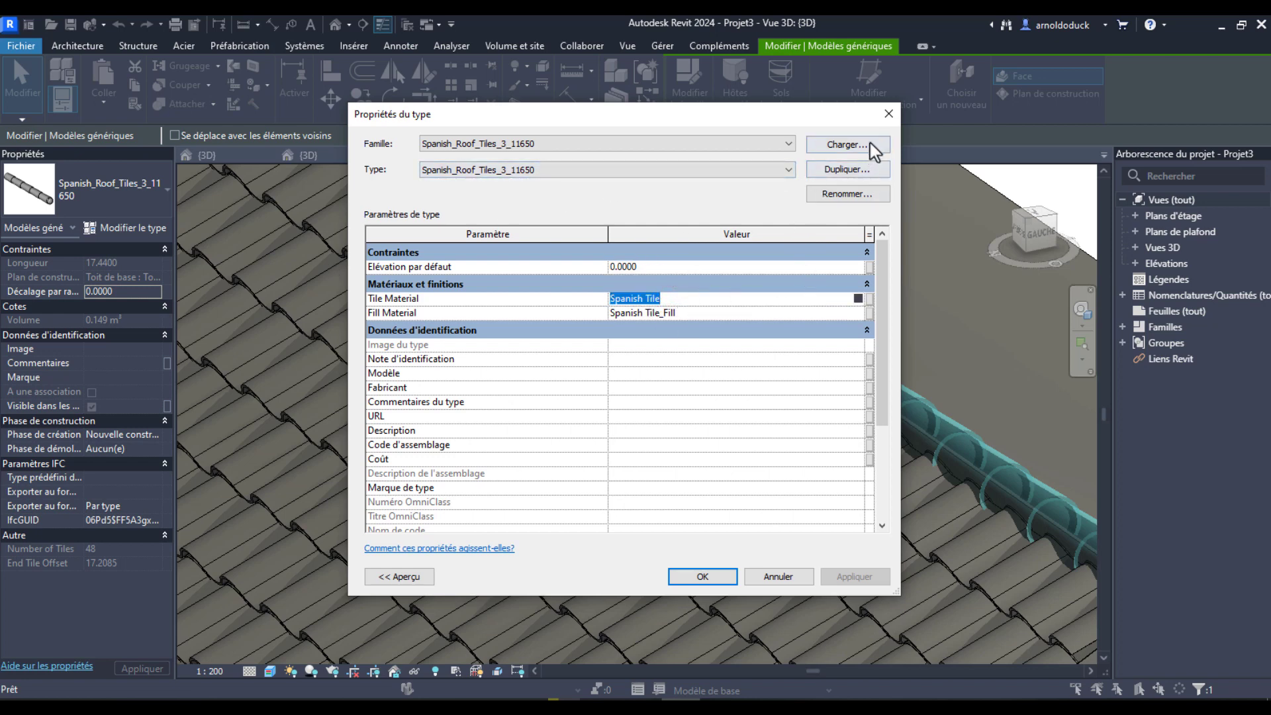
pyautogui.click(887, 114)
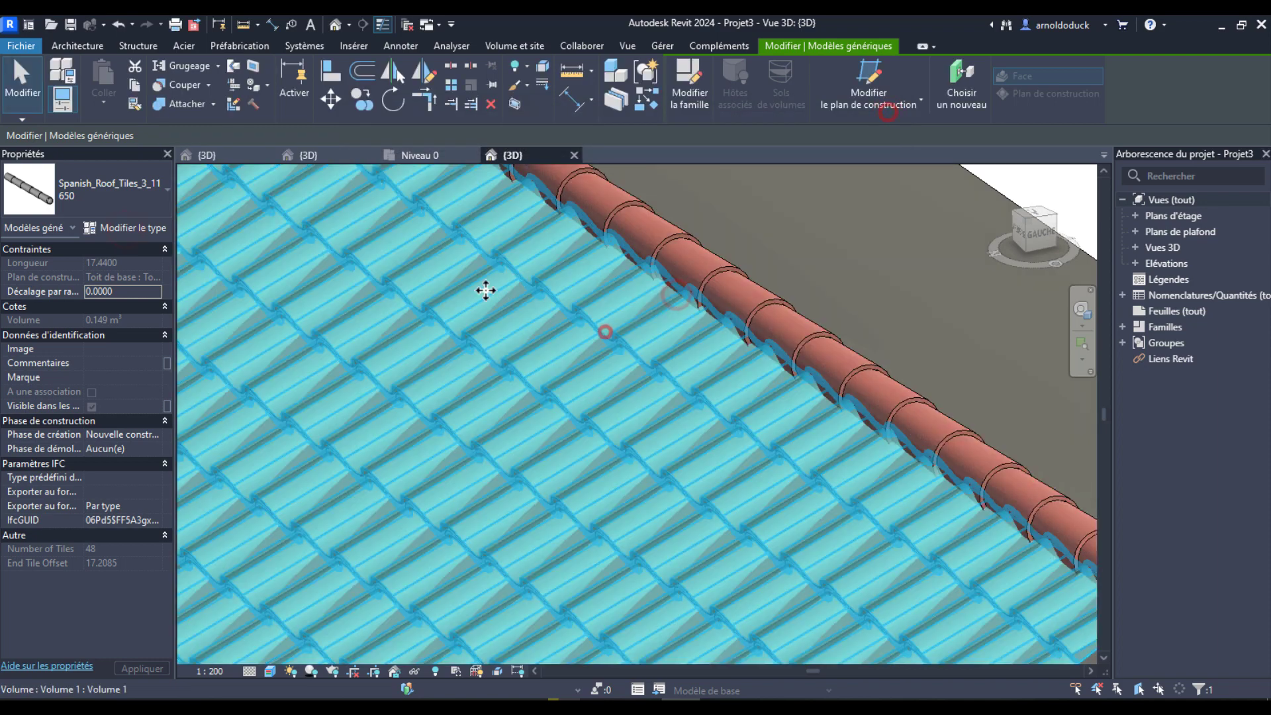
# Step: Edit the roof tile mass in place and set the Tuiles2 type's Finition to Spanish Tile on the divided surface
pyautogui.click(493, 256)
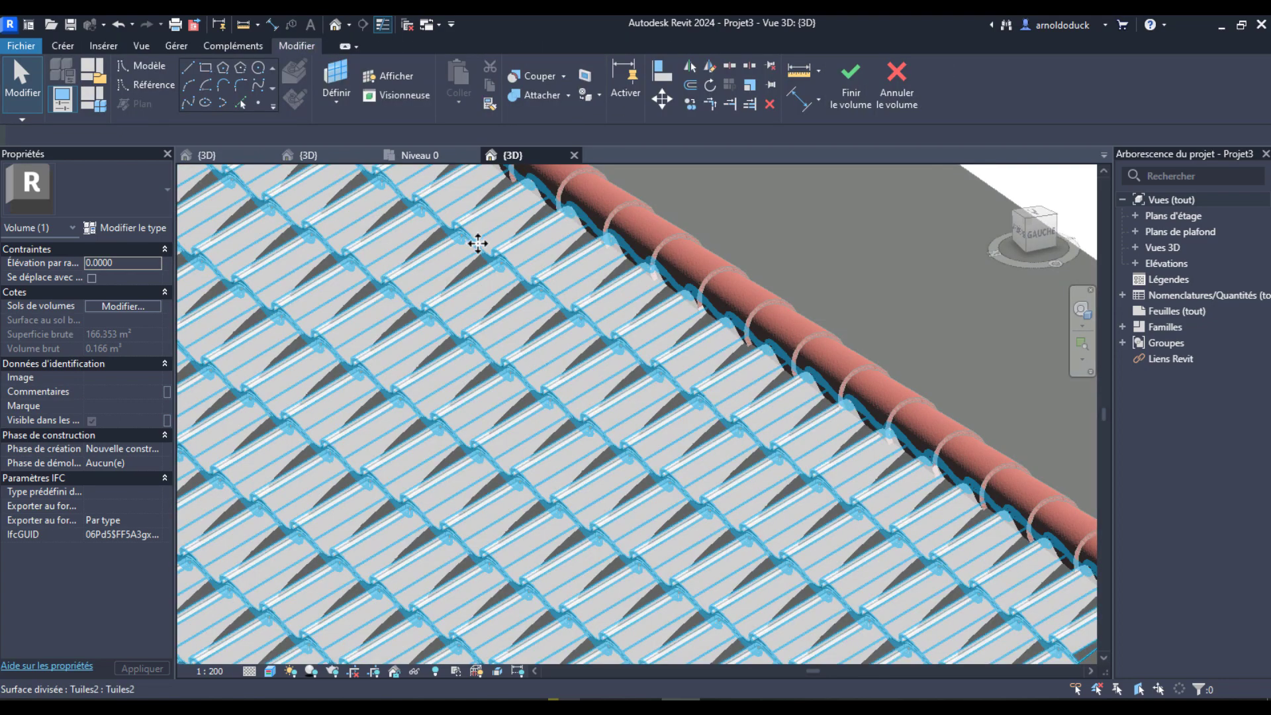
pyautogui.click(308, 290)
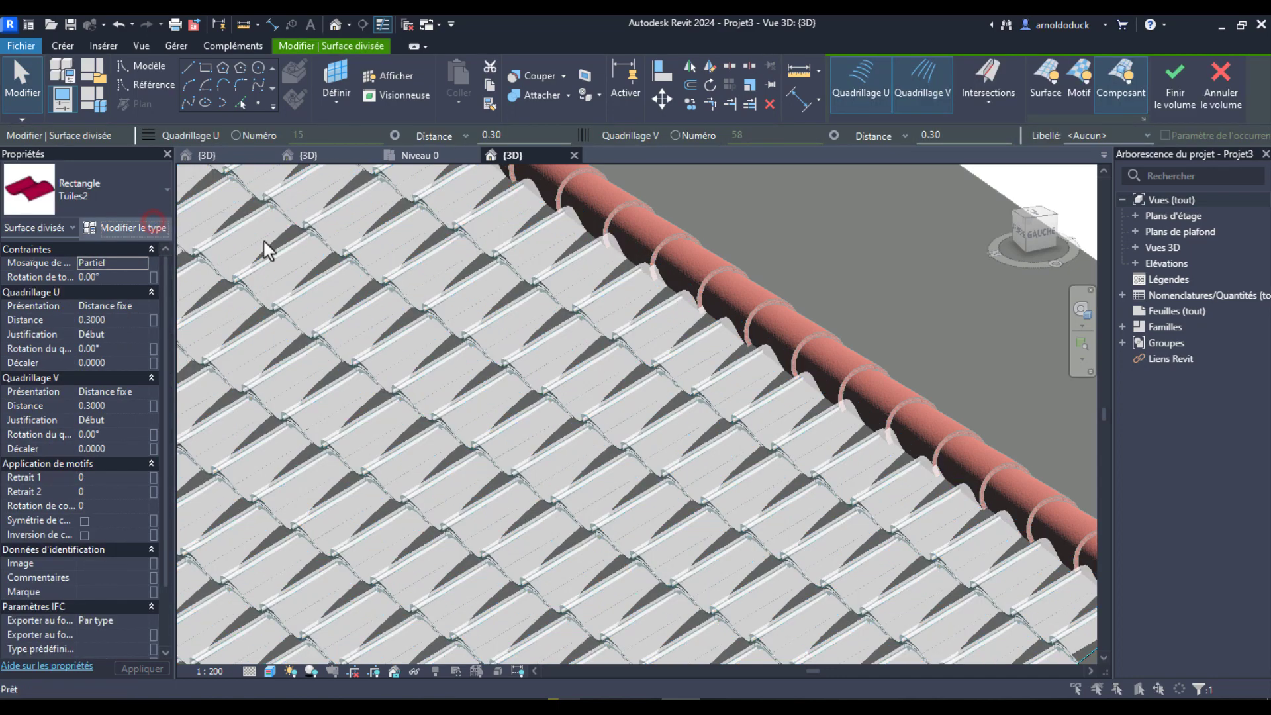
pyautogui.click(156, 227)
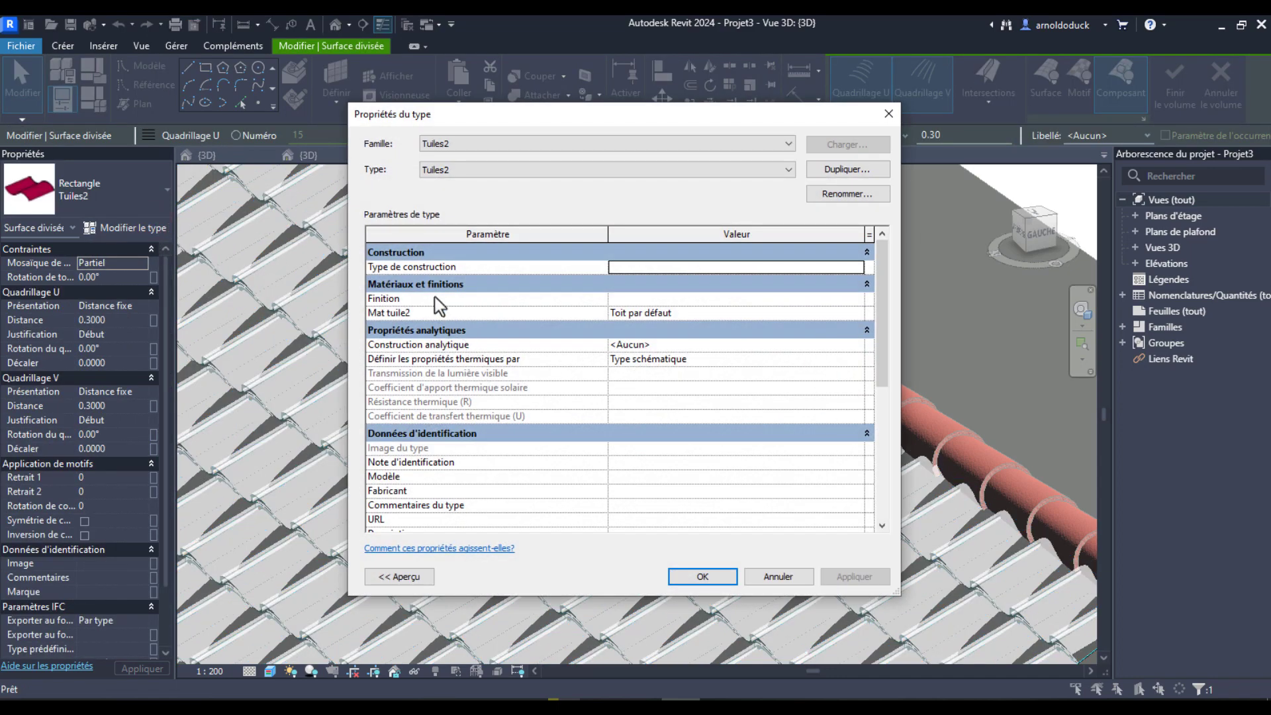
pyautogui.click(662, 298)
pyautogui.write('Spanish Tile')
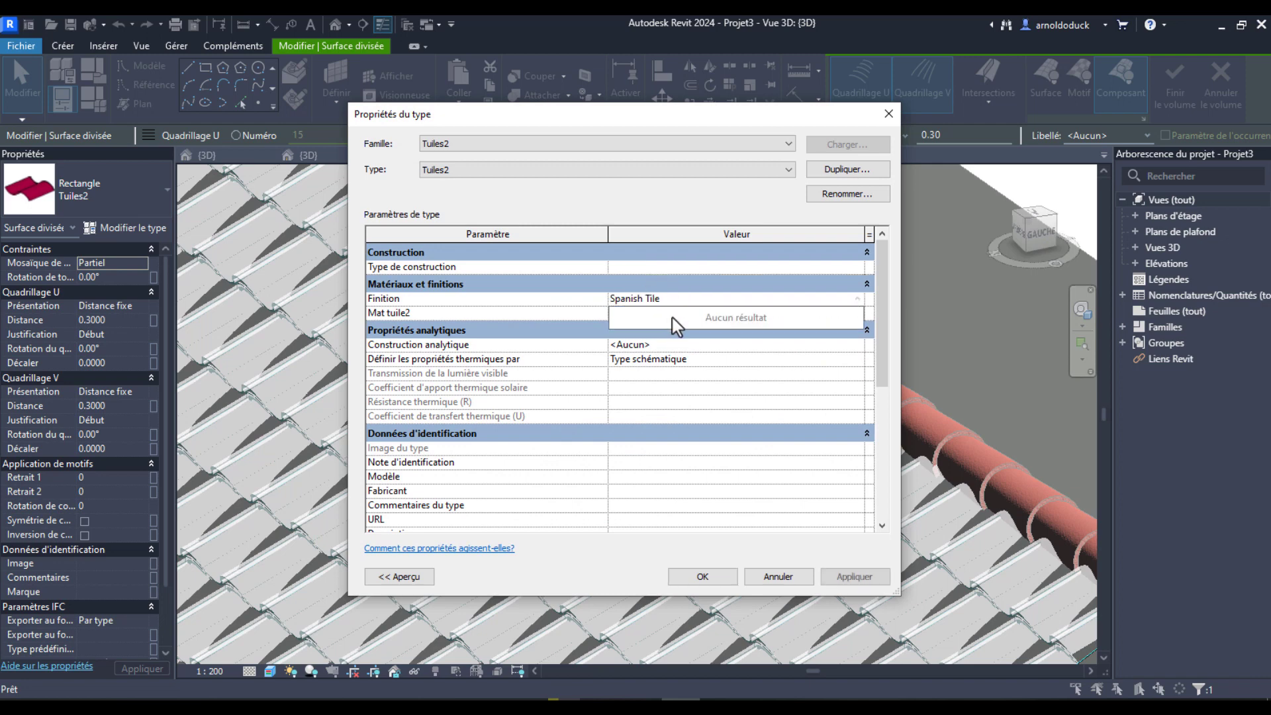
pyautogui.click(580, 311)
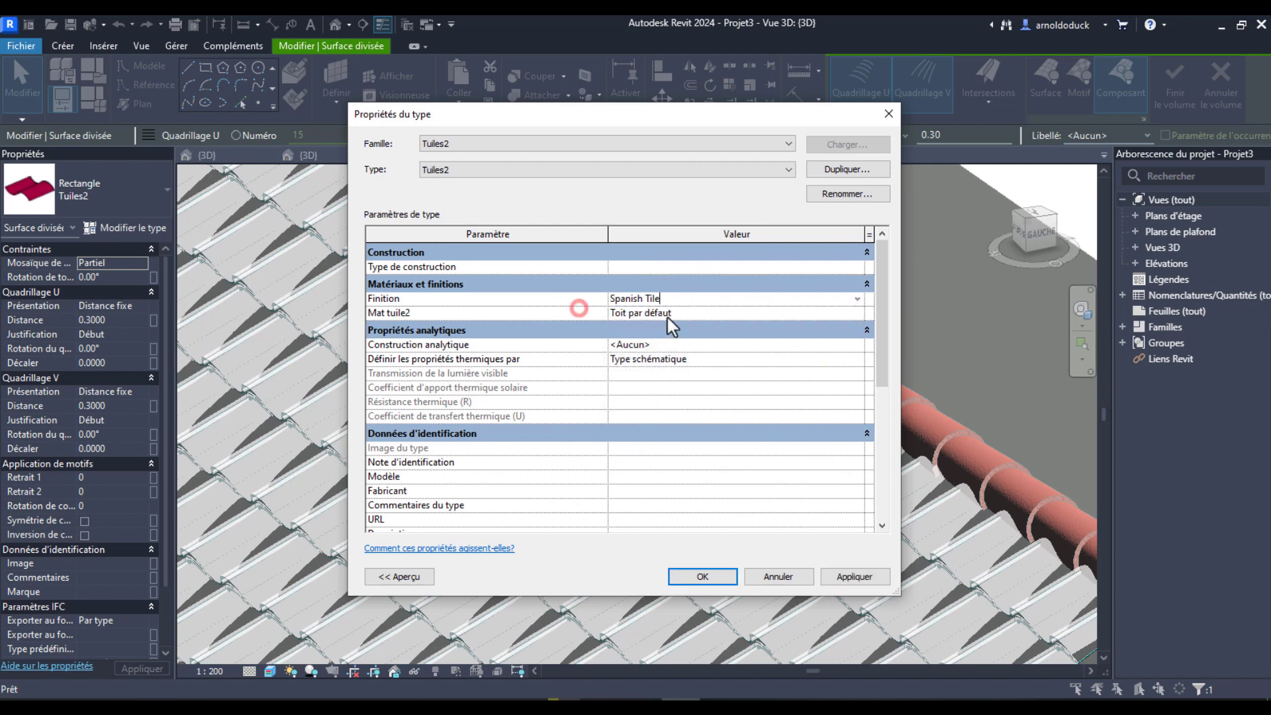
# Step: Set the Tuiles2 type's Mat tuile2 material to Spanish Tile, apply it, and finish the in-place mass
pyautogui.click(681, 311)
pyautogui.click(693, 312)
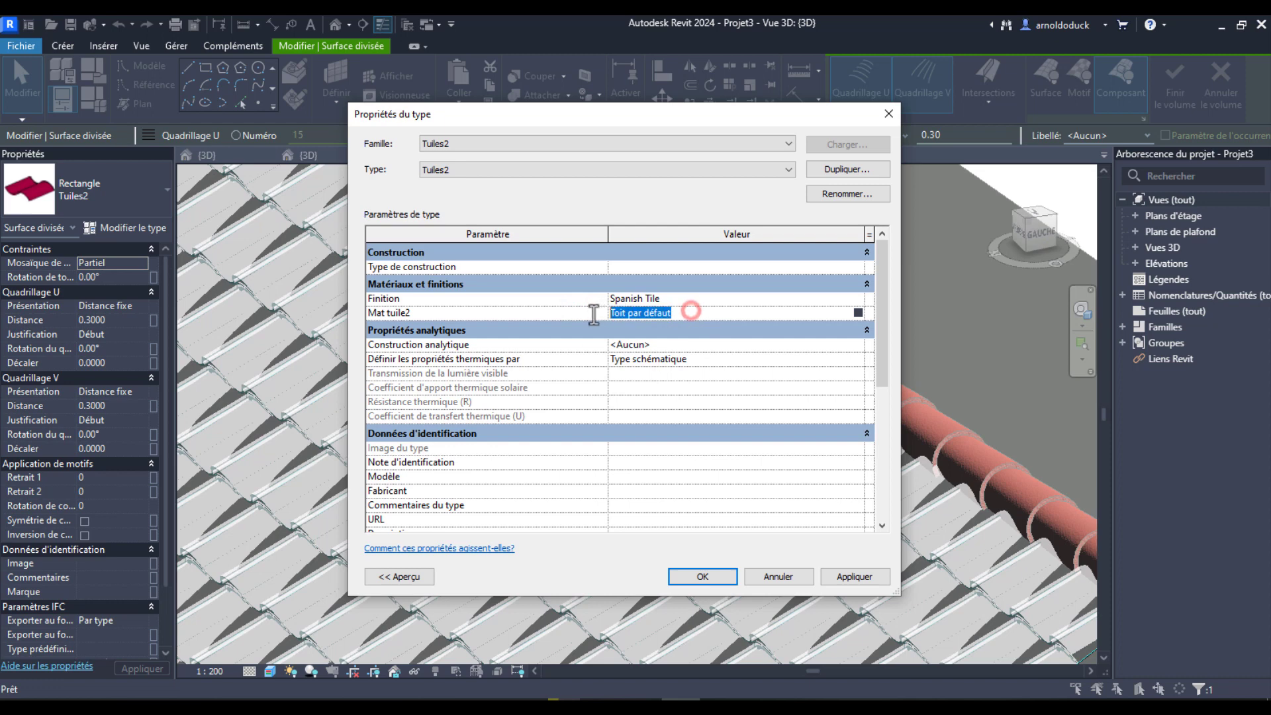
pyautogui.write('Spanish Tile')
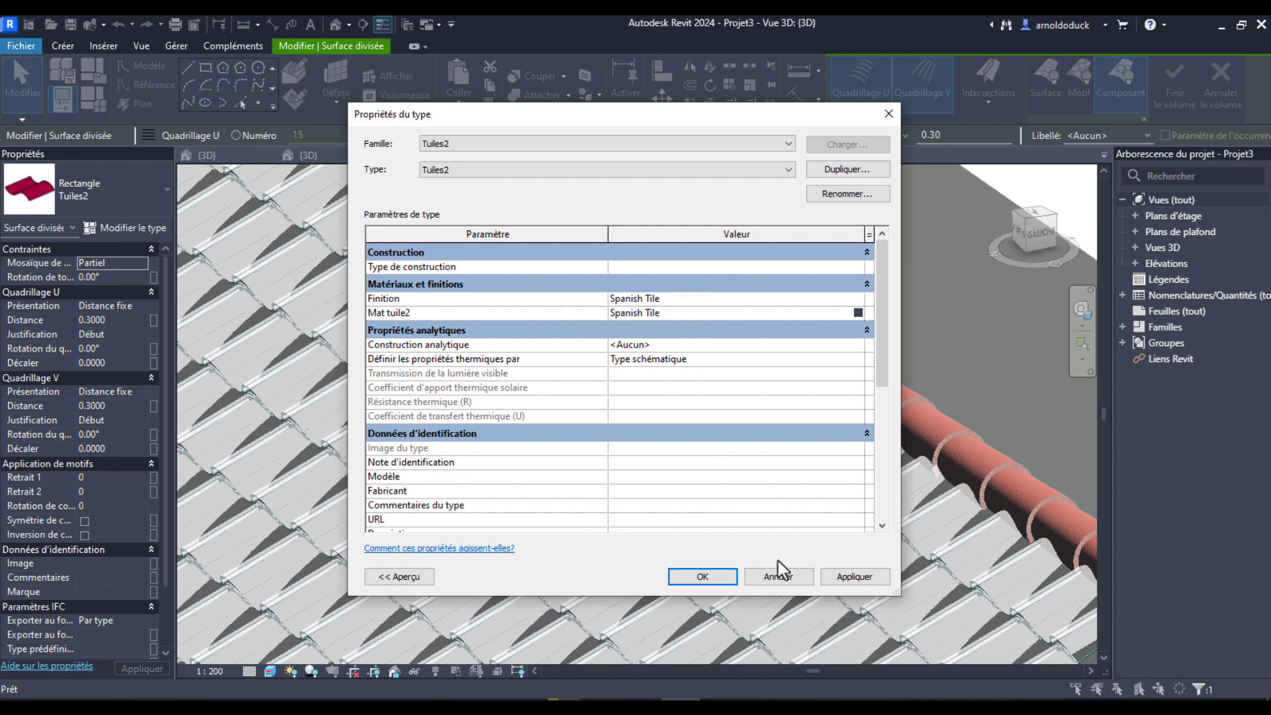
pyautogui.click(719, 573)
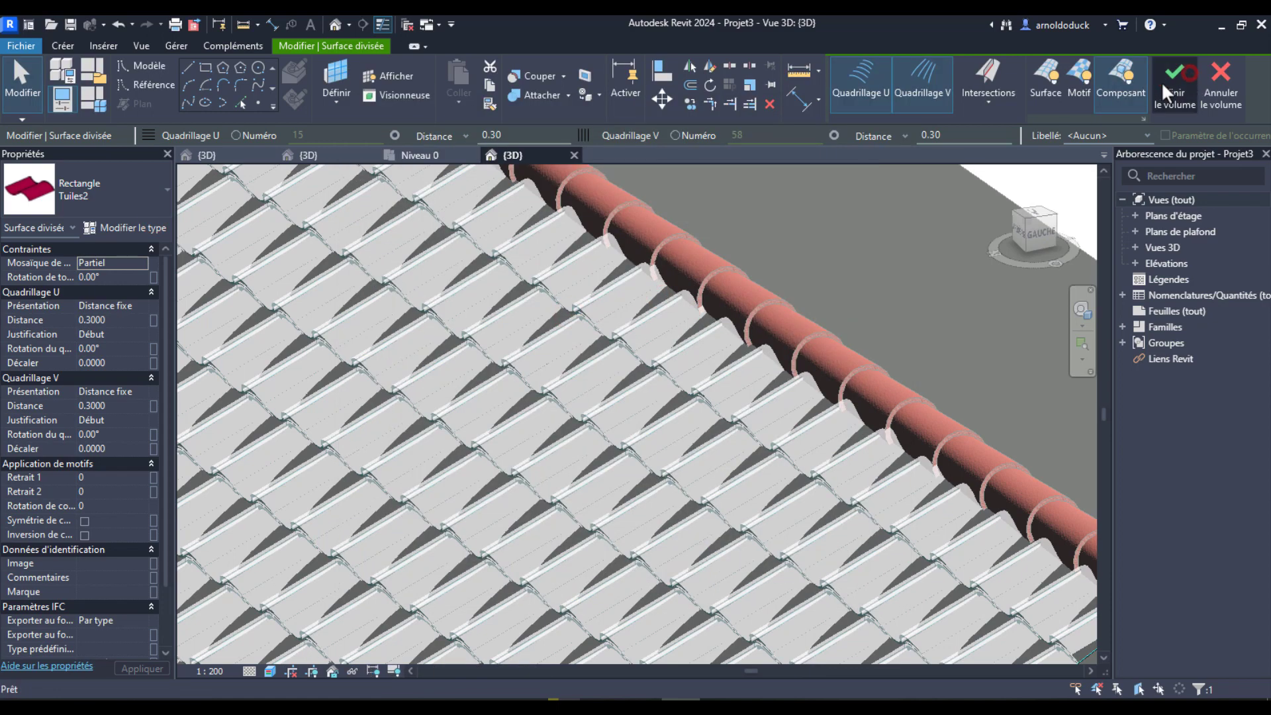
pyautogui.click(1165, 93)
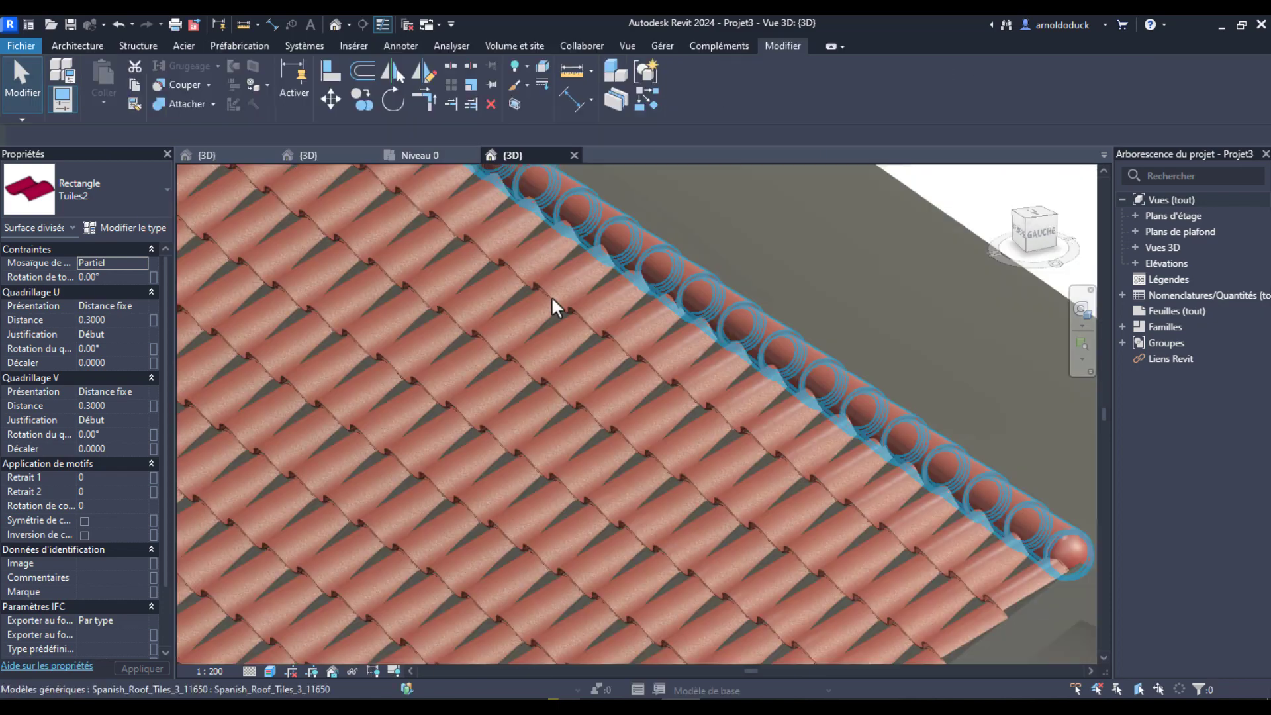
# Step: Examine the slope tiles' finish against the ridge tiles up close and along the whole ridge in 3D
pyautogui.scroll(3, 596, 258)
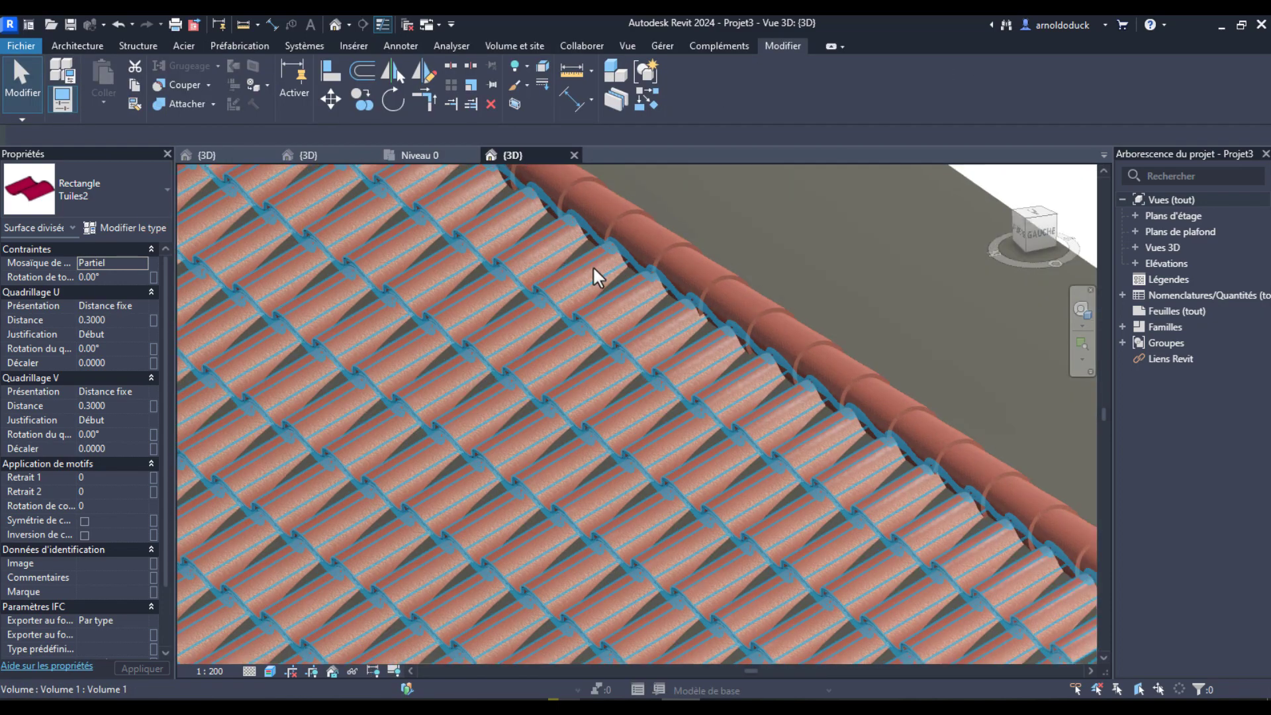
pyautogui.scroll(3, 781, 214)
pyautogui.press('Escape')
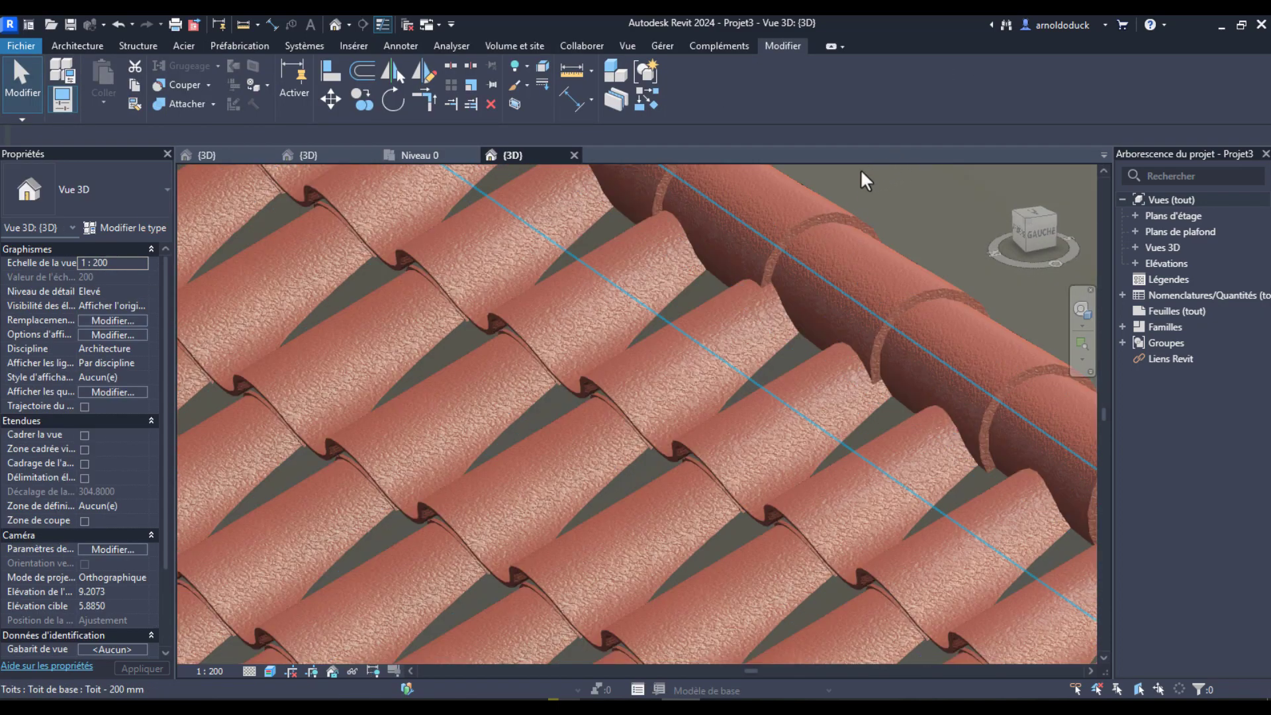
pyautogui.scroll(-5, 621, 292)
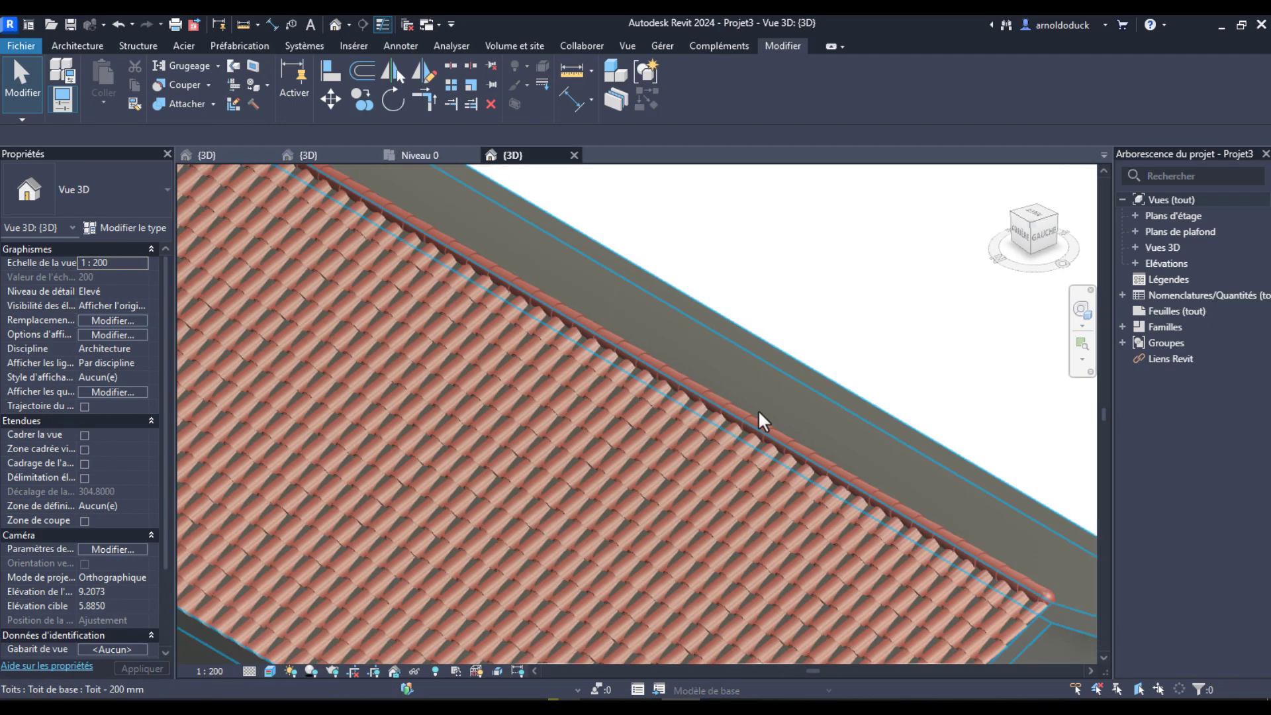
pyautogui.keyDown('shift'); pyautogui.moveTo(723, 397); pyautogui.dragTo(777, 403, button='middle'); pyautogui.keyUp('shift')
pyautogui.scroll(2, 632, 334)
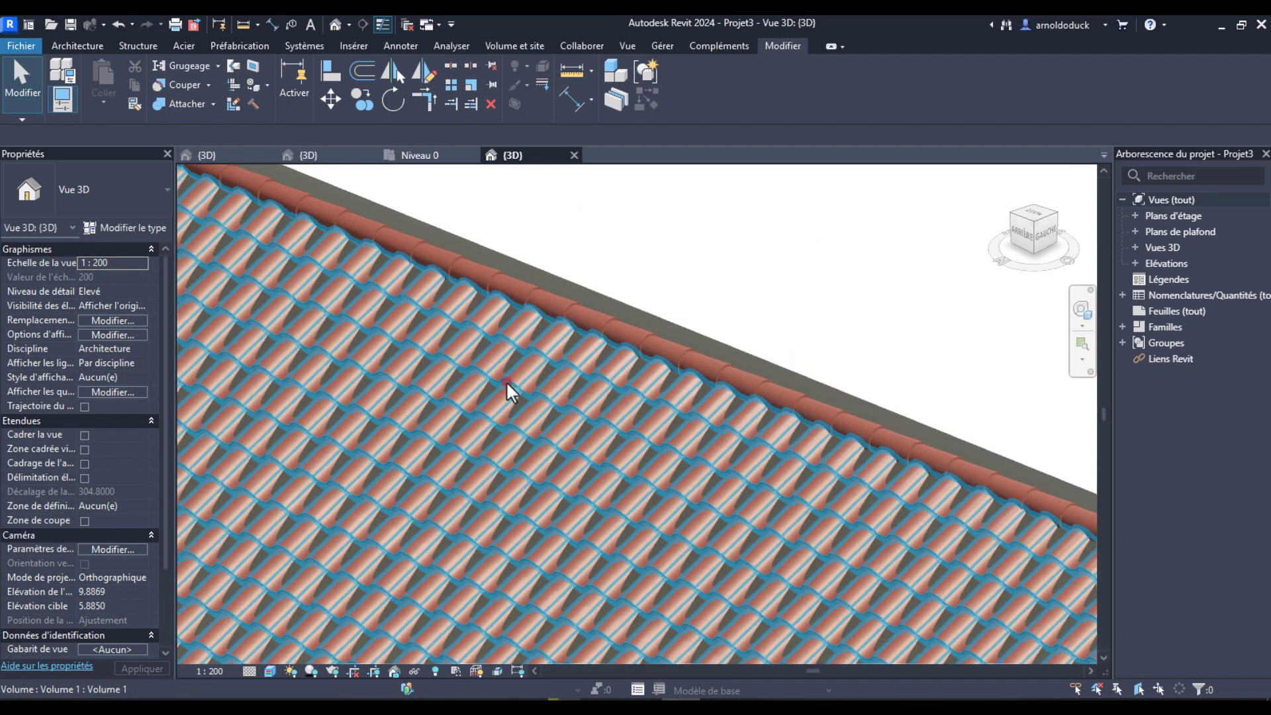
# Step: Open the Niveau 1 floor plan to show the roof and its tiles from above
pyautogui.click(442, 229)
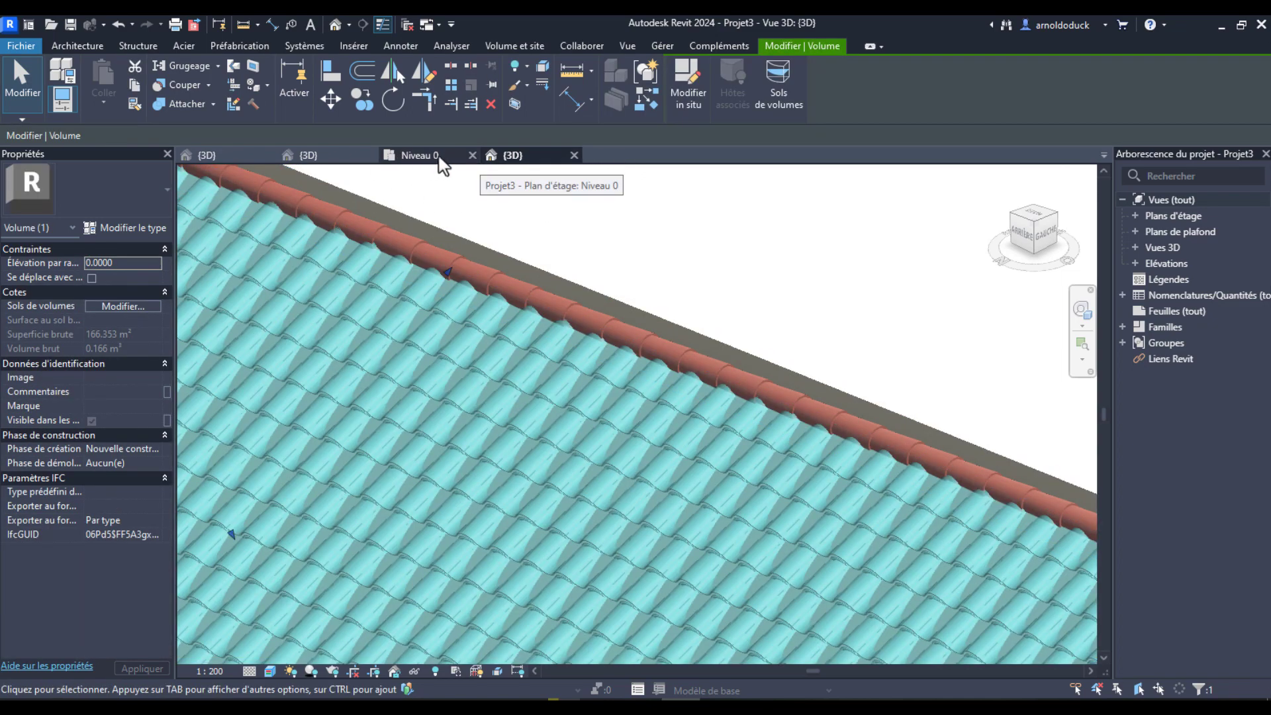
pyautogui.click(1134, 215)
pyautogui.click(1194, 248)
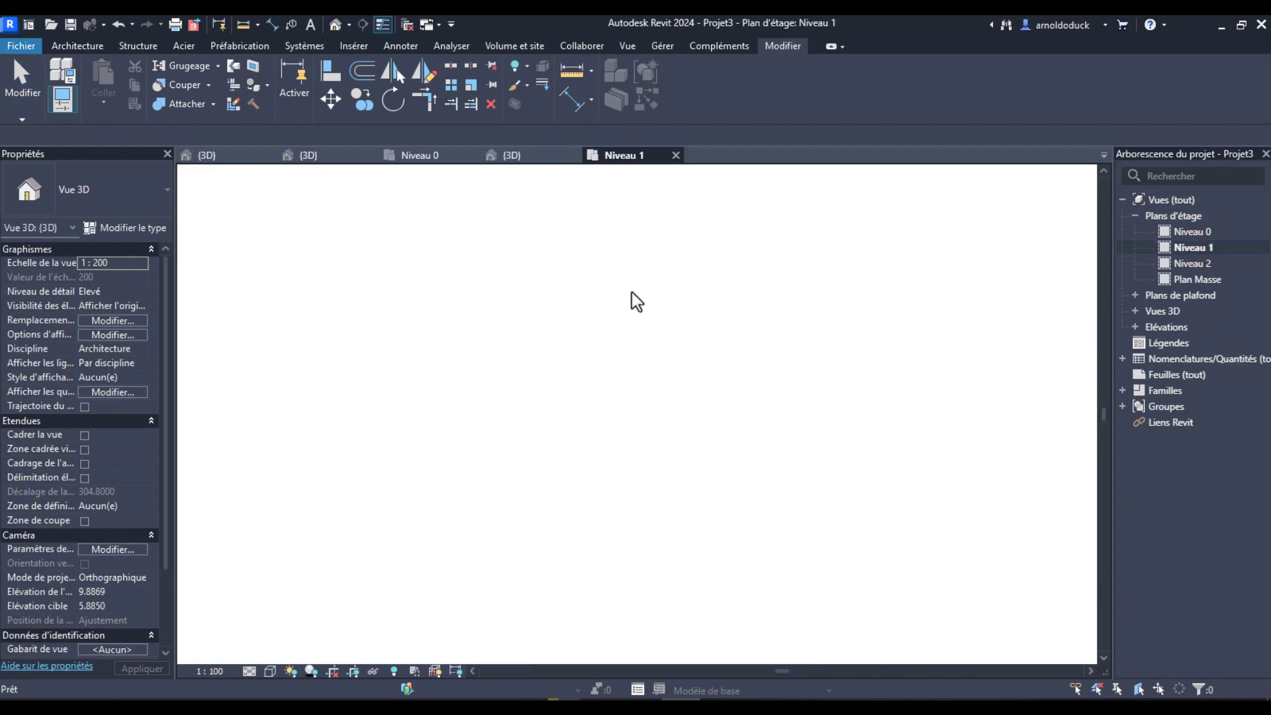
pyautogui.click(639, 360)
pyautogui.scroll(2, 637, 351)
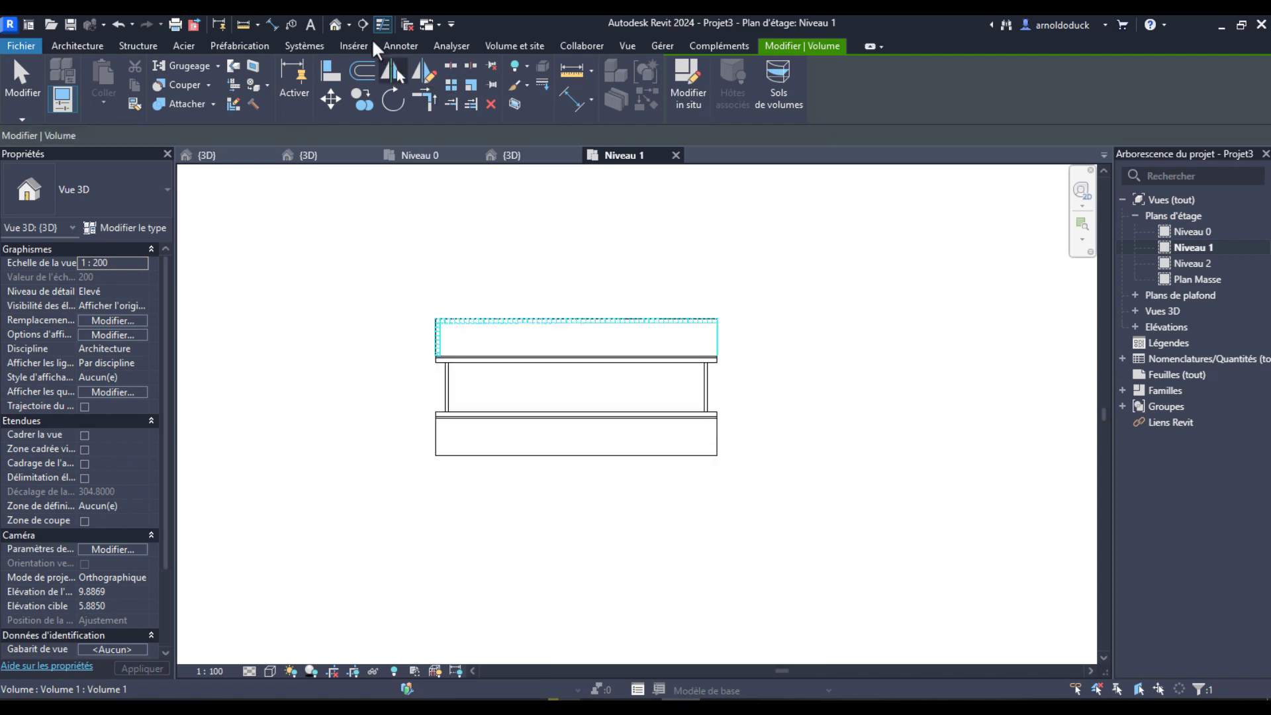
pyautogui.click(335, 27)
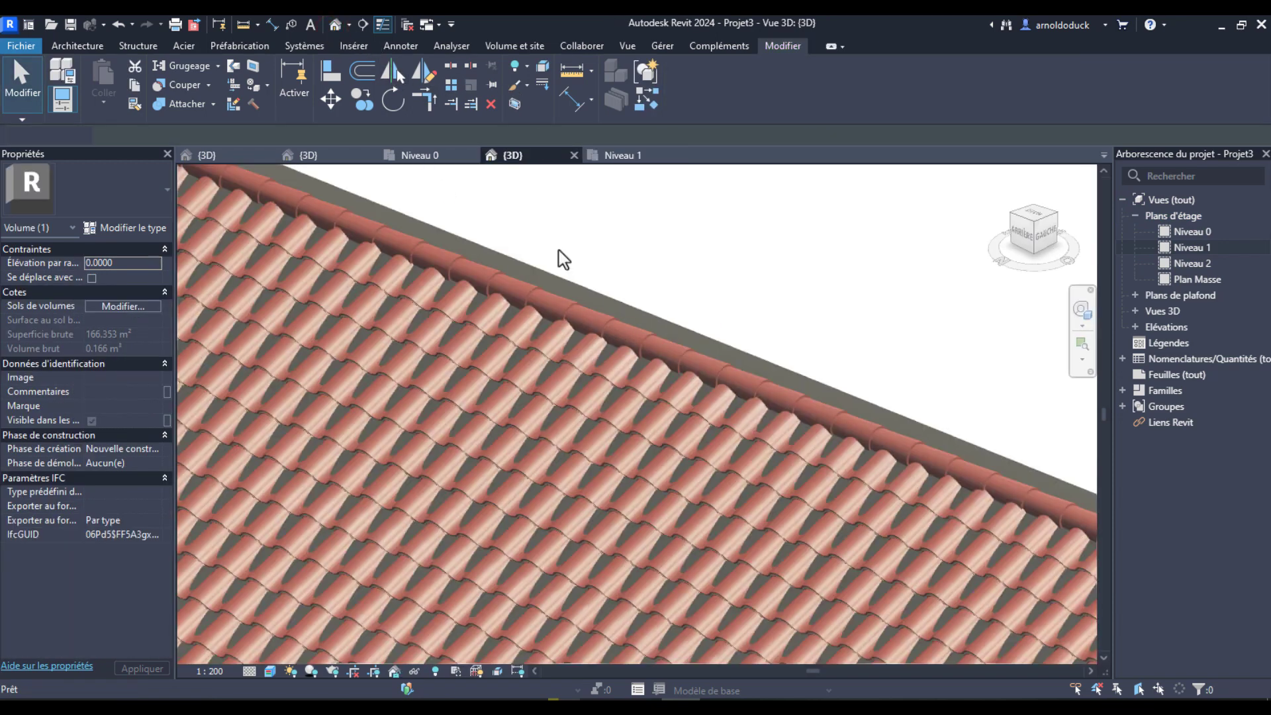
pyautogui.click(622, 155)
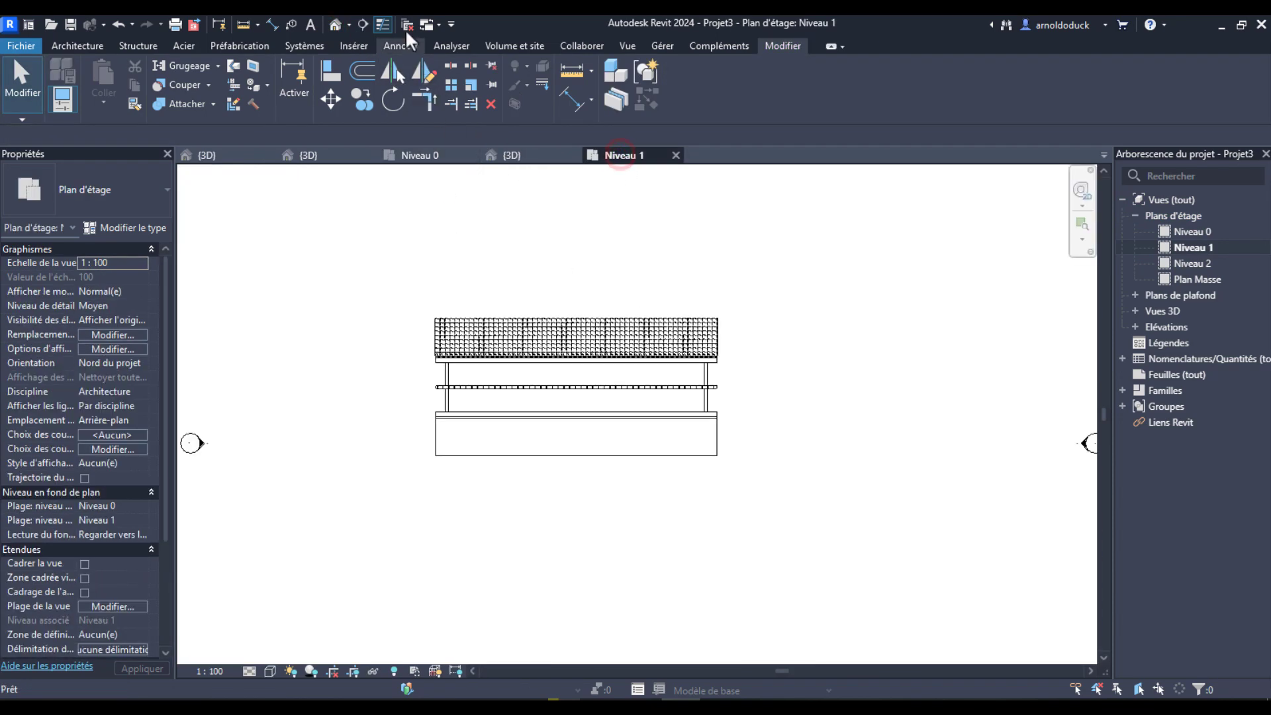
# Step: Draw a vertical building section across the middle of the roof and extend its view depth beyond the gable end
pyautogui.click(362, 25)
pyautogui.scroll(1, 610, 304)
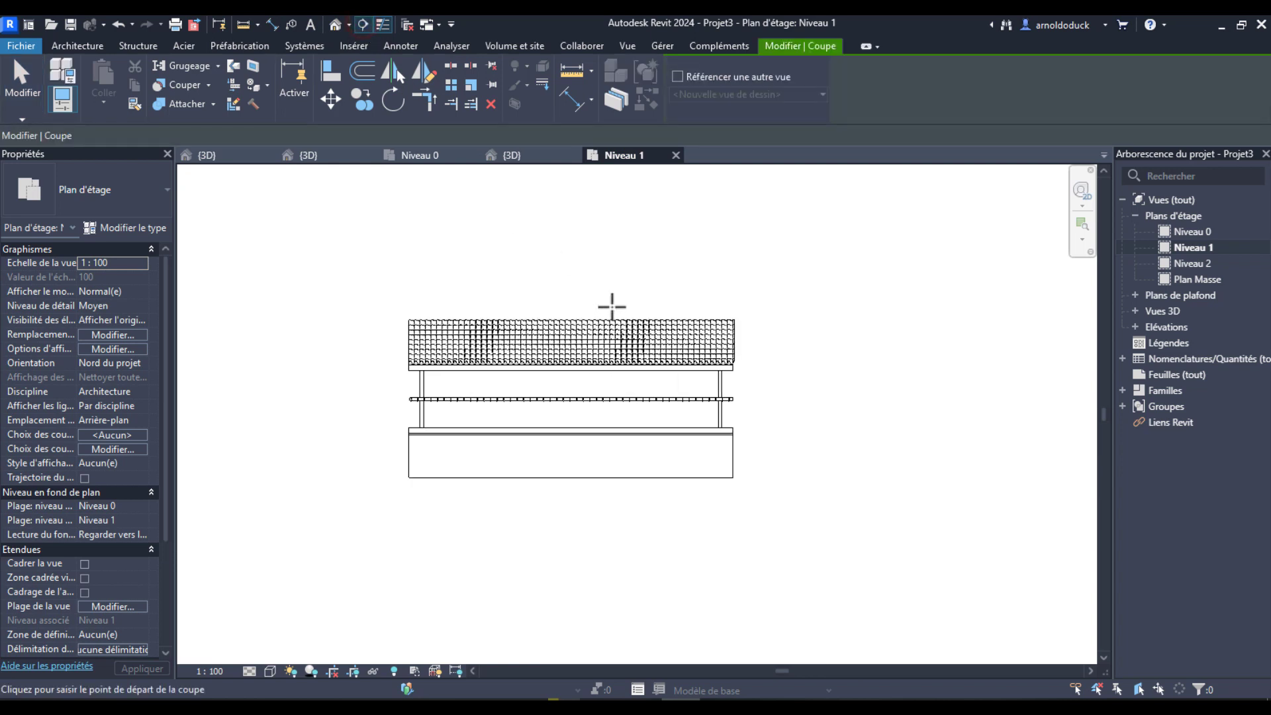
pyautogui.click(608, 304)
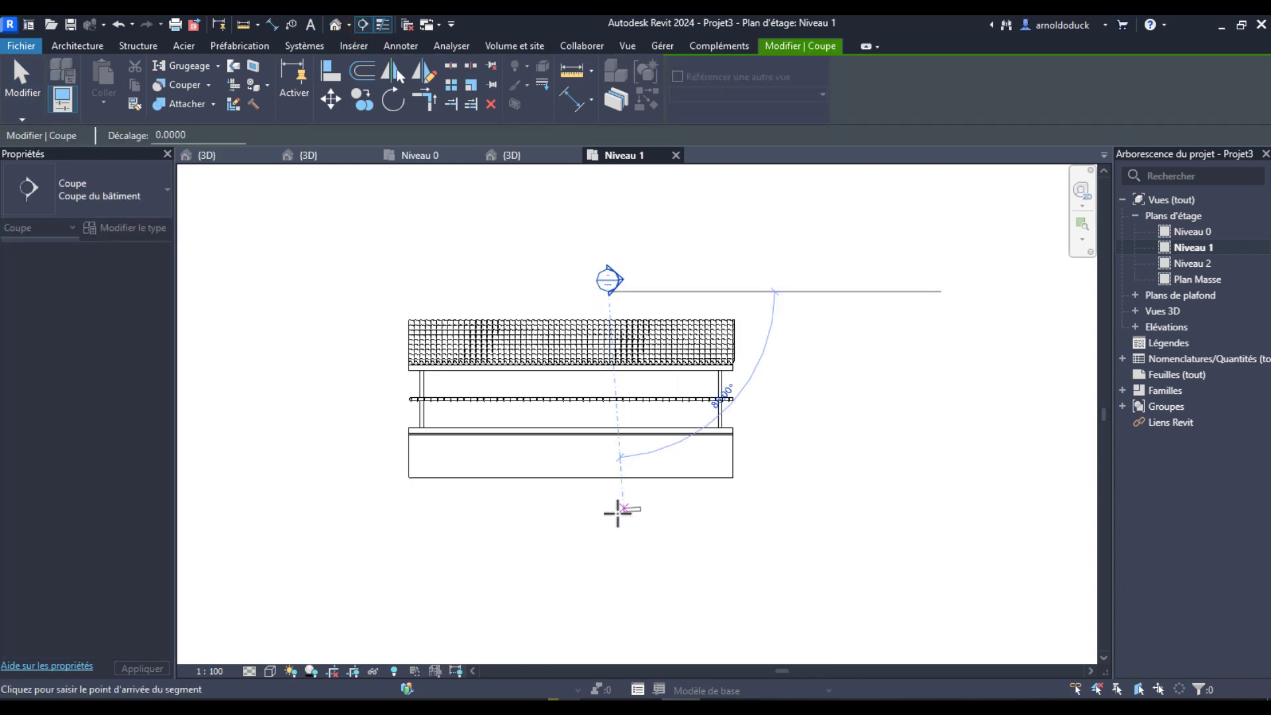
pyautogui.click(609, 520)
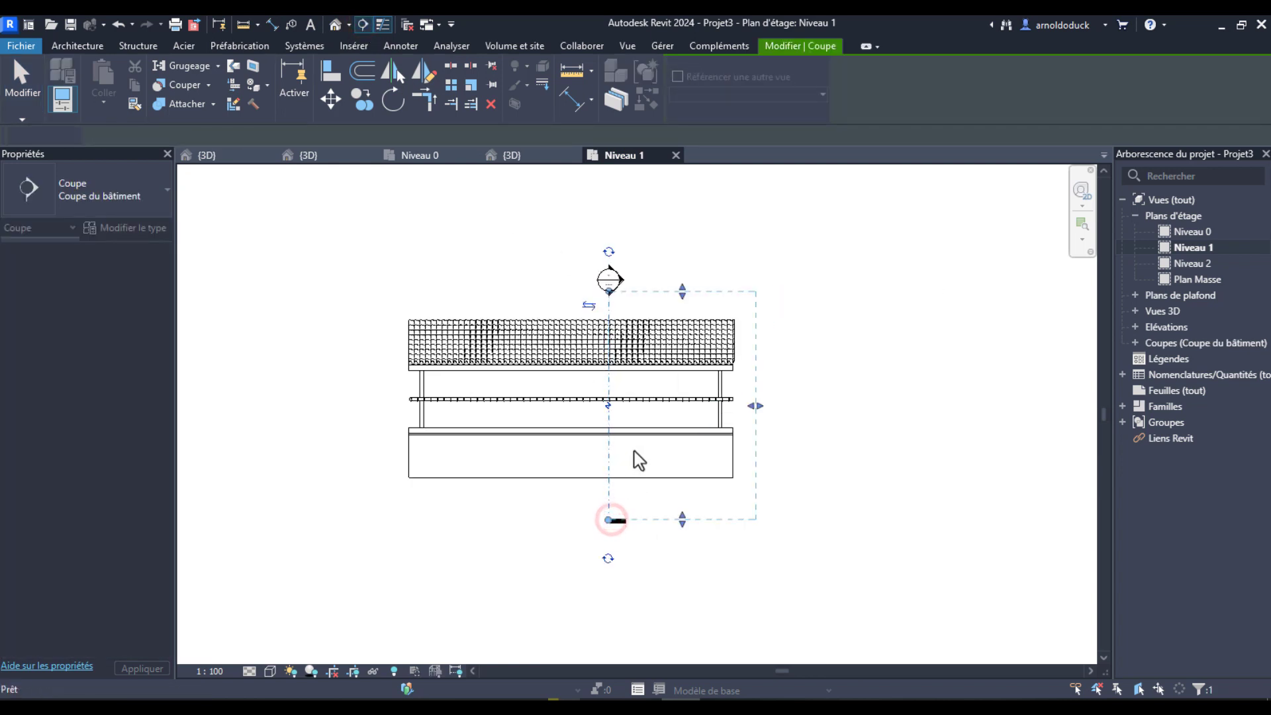
pyautogui.moveTo(754, 406)
pyautogui.mouseDown()
pyautogui.moveTo(701, 395)
pyautogui.moveTo(767, 406)
pyautogui.mouseUp()
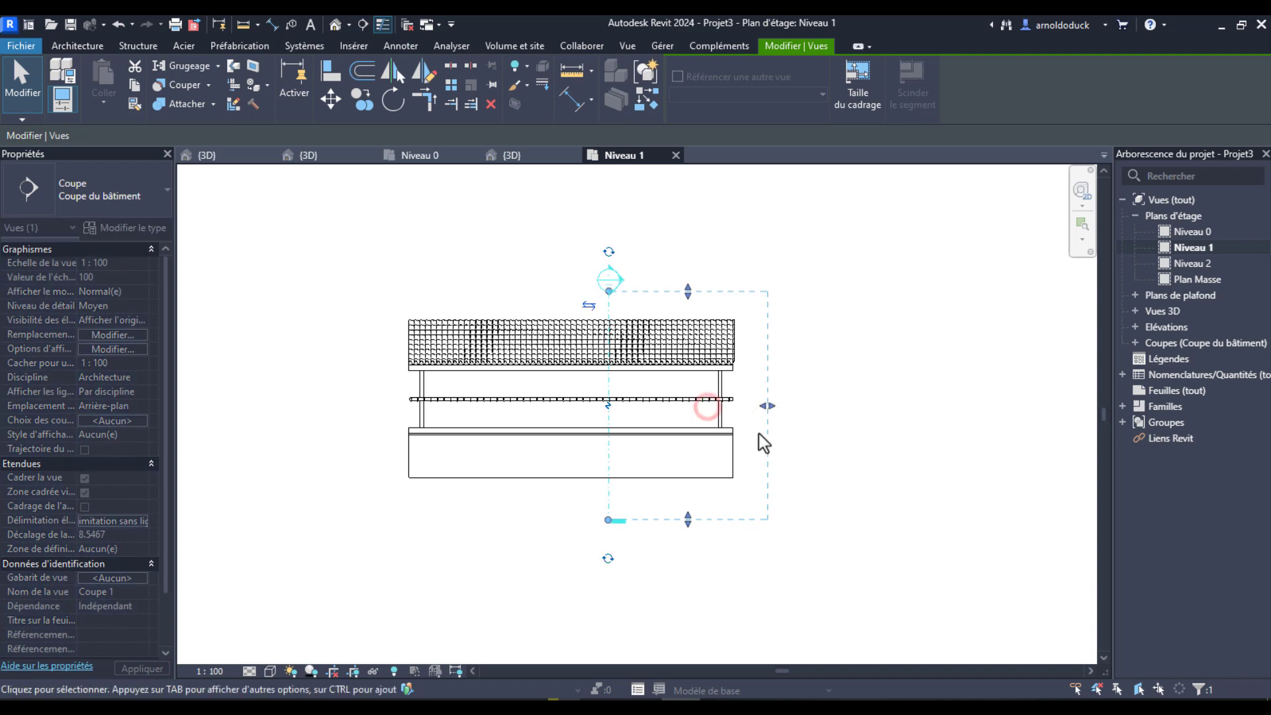
# Step: Open the Coupe 1 section view and set its visual style to Réaliste
pyautogui.rightClick(762, 439)
pyautogui.click(815, 329)
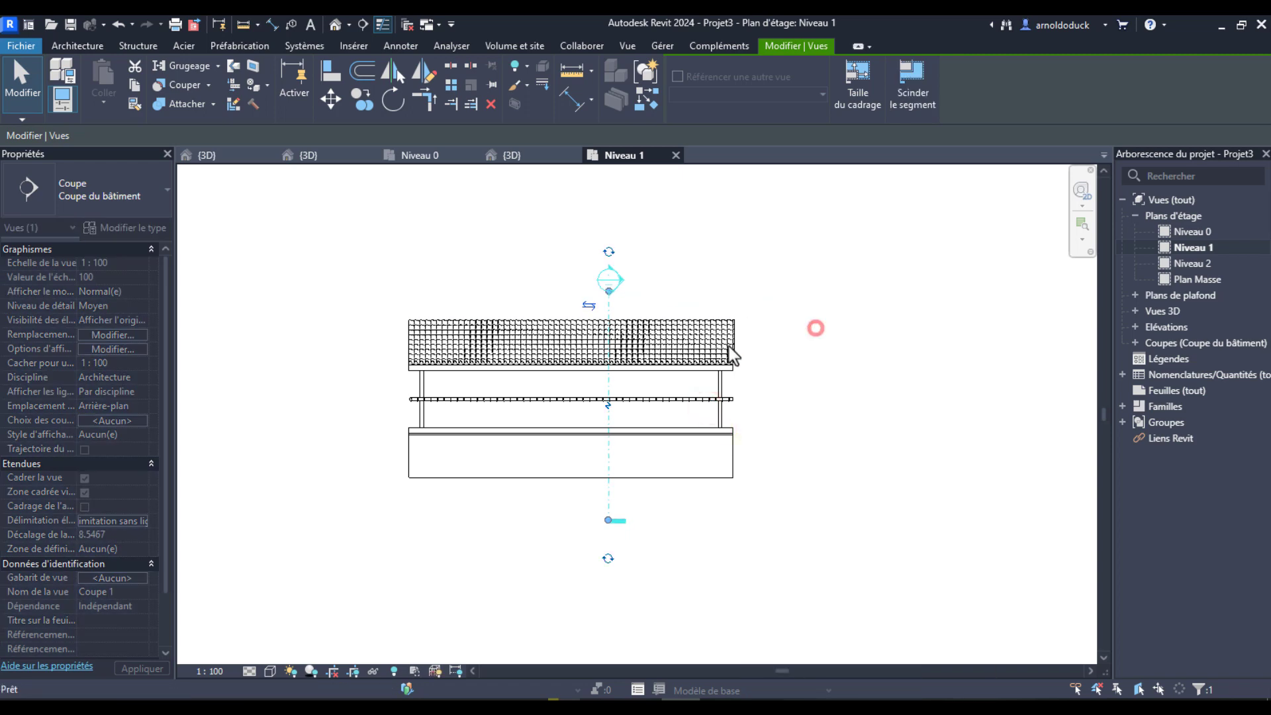
pyautogui.scroll(5, 579, 291)
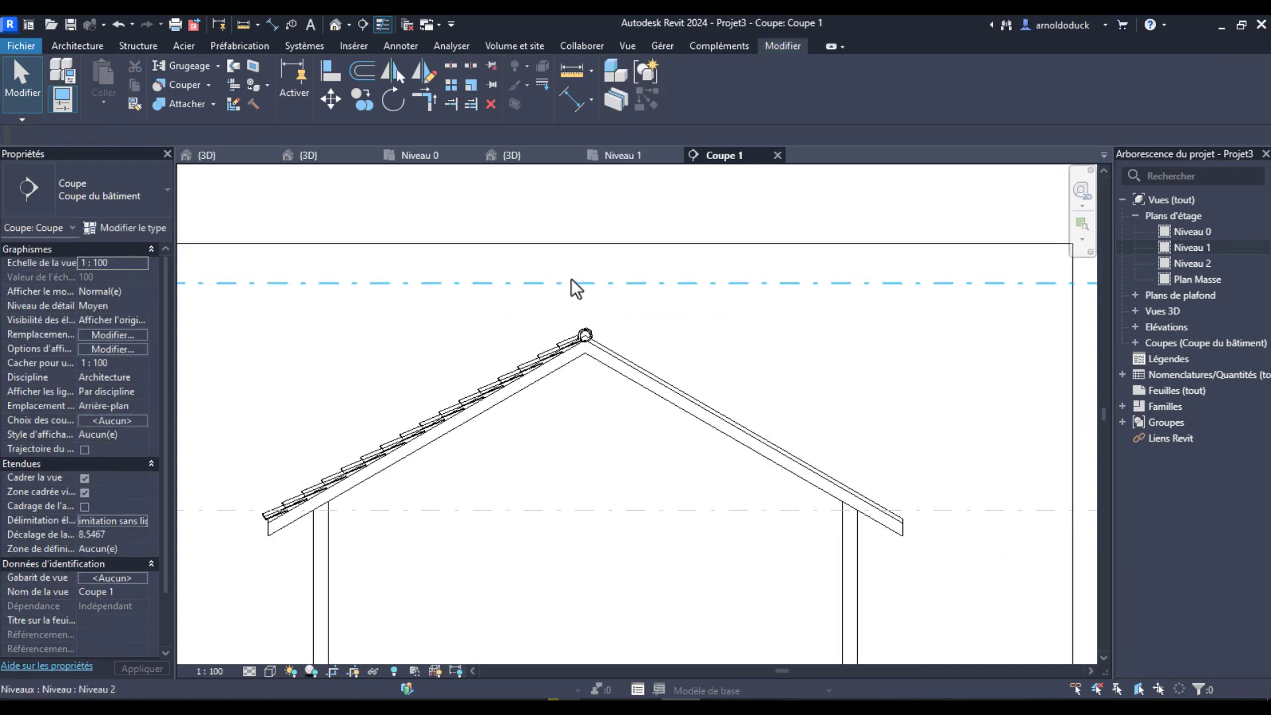
pyautogui.moveTo(586, 324); pyautogui.dragTo(647, 339, button='middle')
pyautogui.click(272, 671)
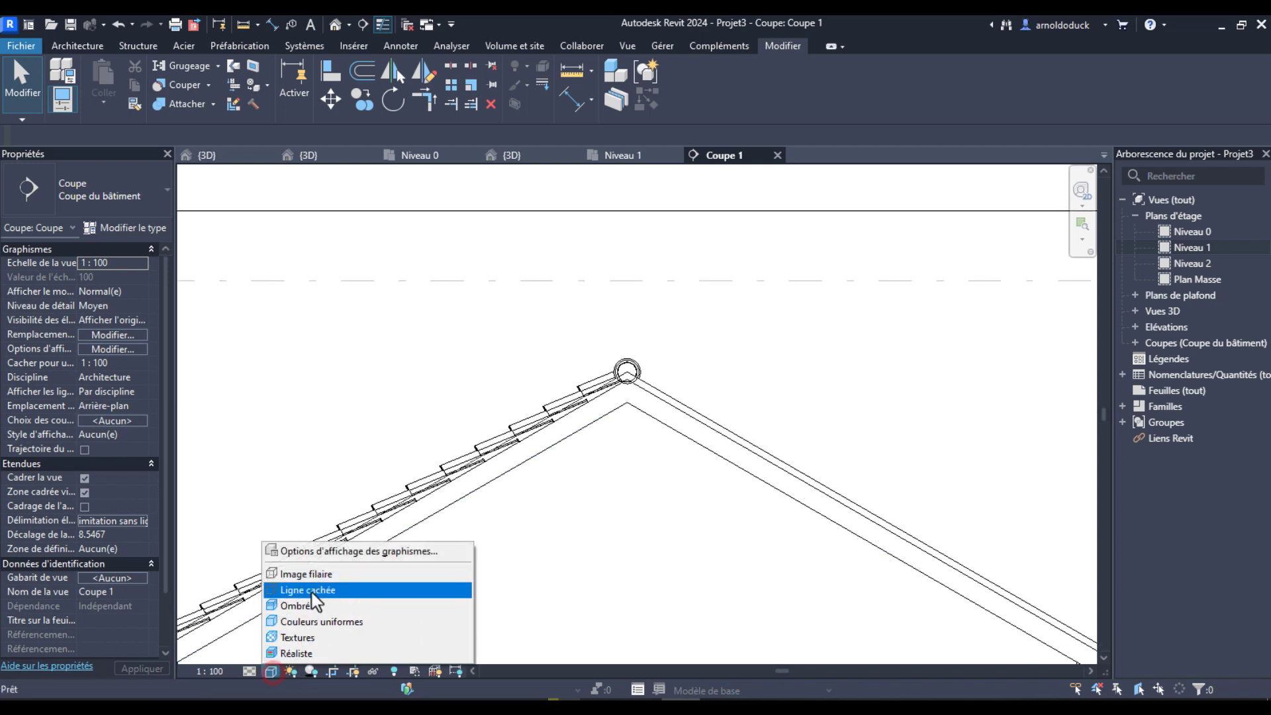
pyautogui.click(305, 652)
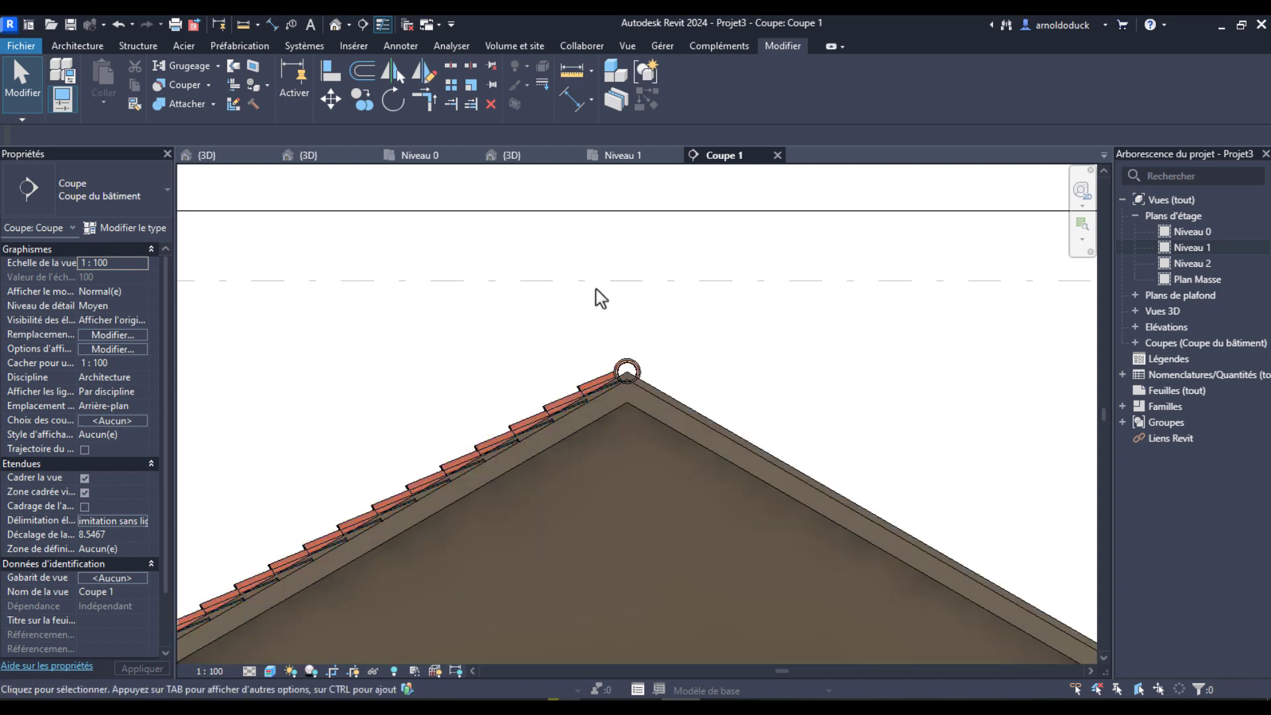
# Step: Hide the edges and enable anti-aliased line smoothing in the section view's graphic display options, and examine the ridge
pyautogui.click(270, 671)
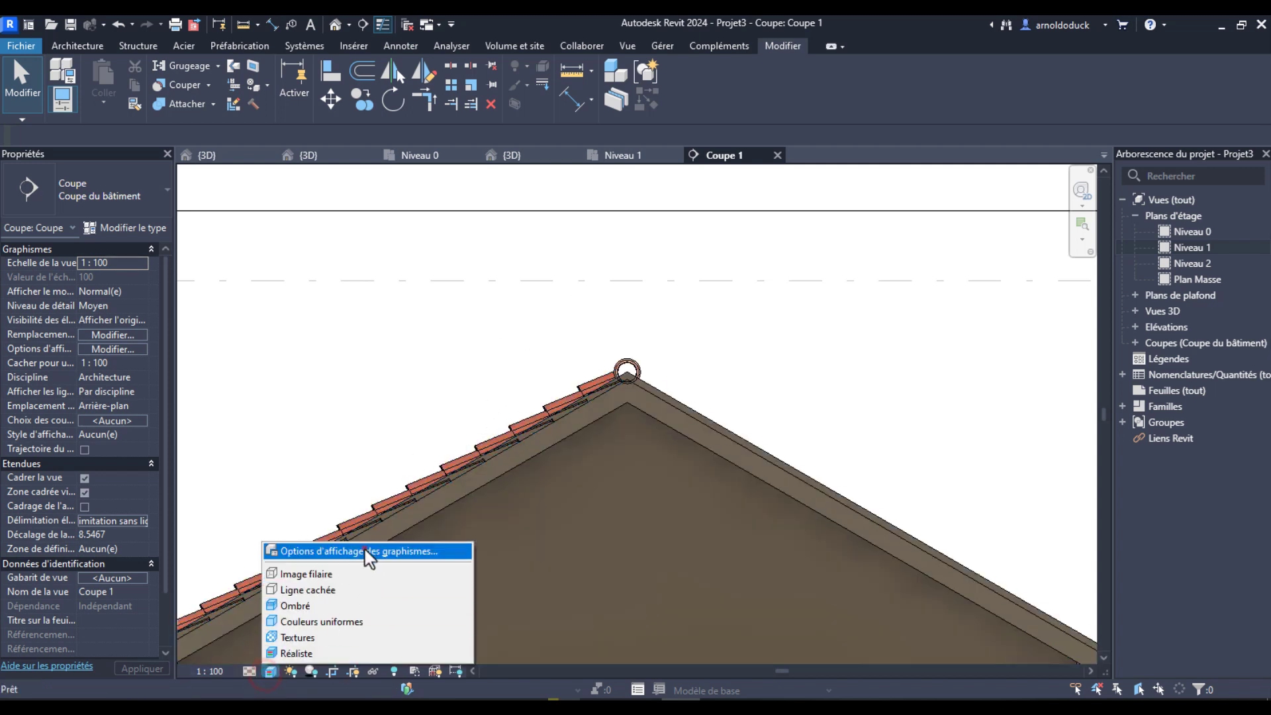
pyautogui.click(364, 550)
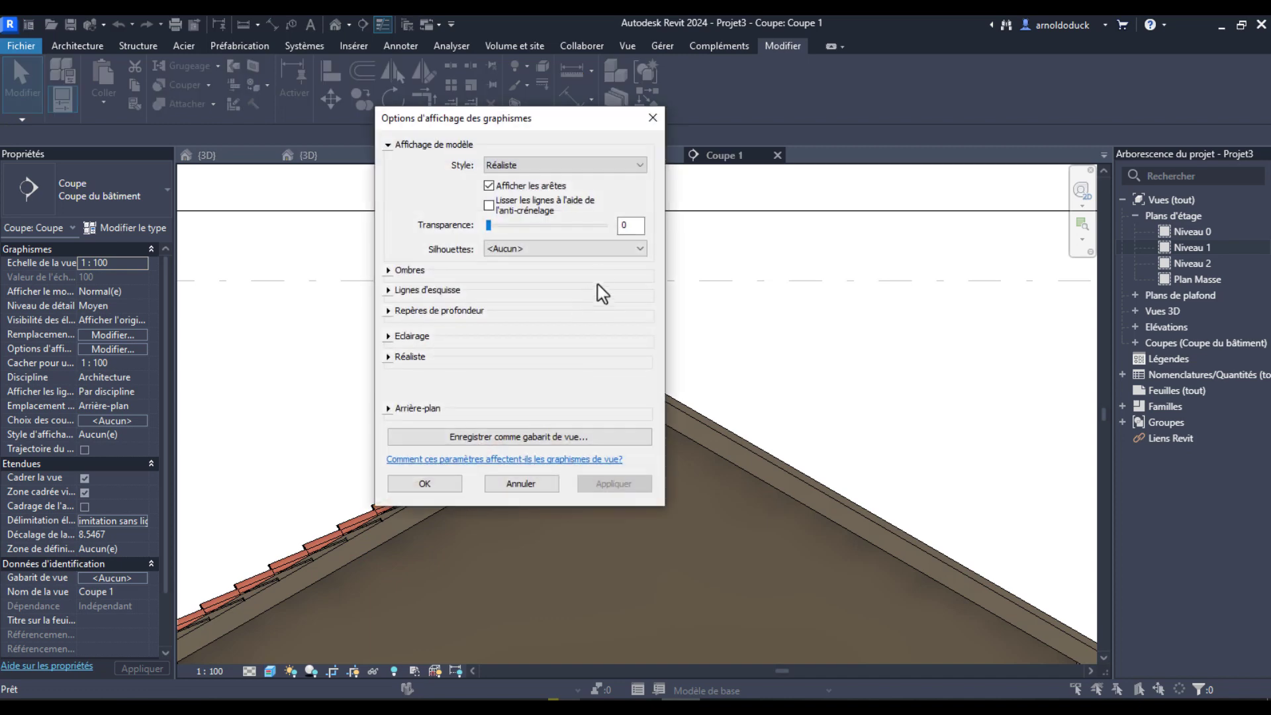
pyautogui.click(489, 186)
pyautogui.click(489, 205)
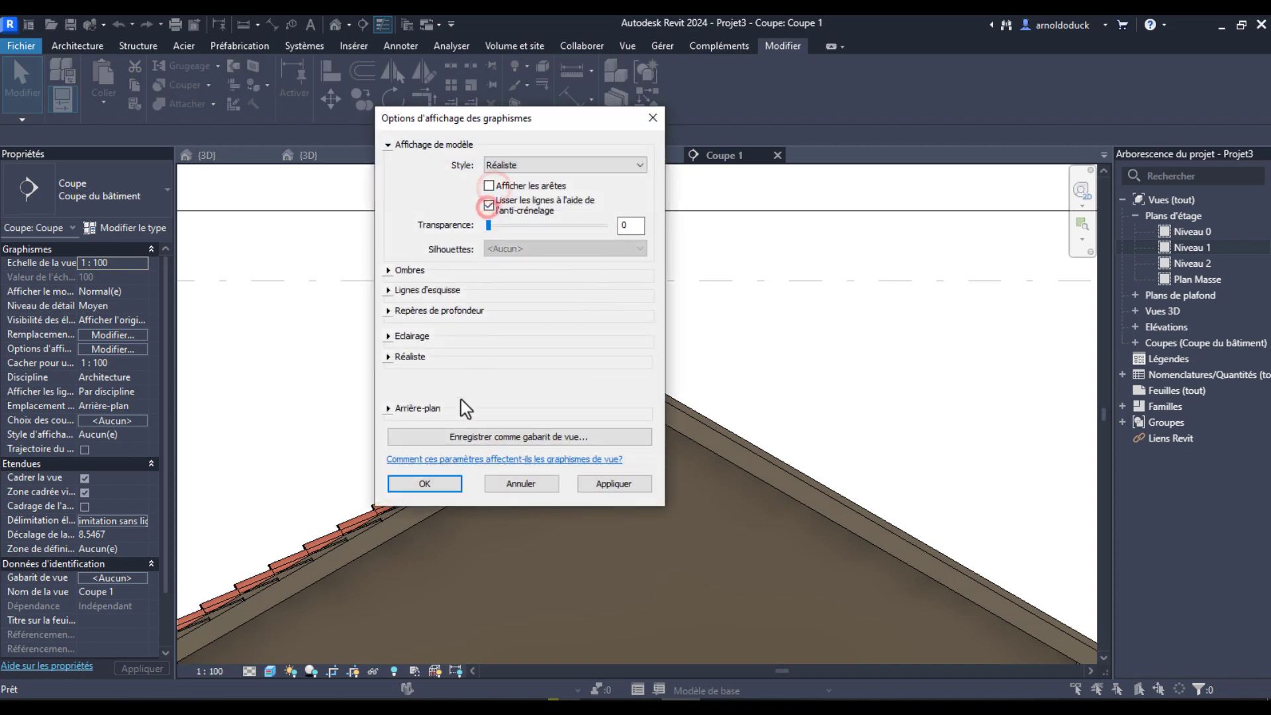
pyautogui.click(599, 481)
pyautogui.click(400, 484)
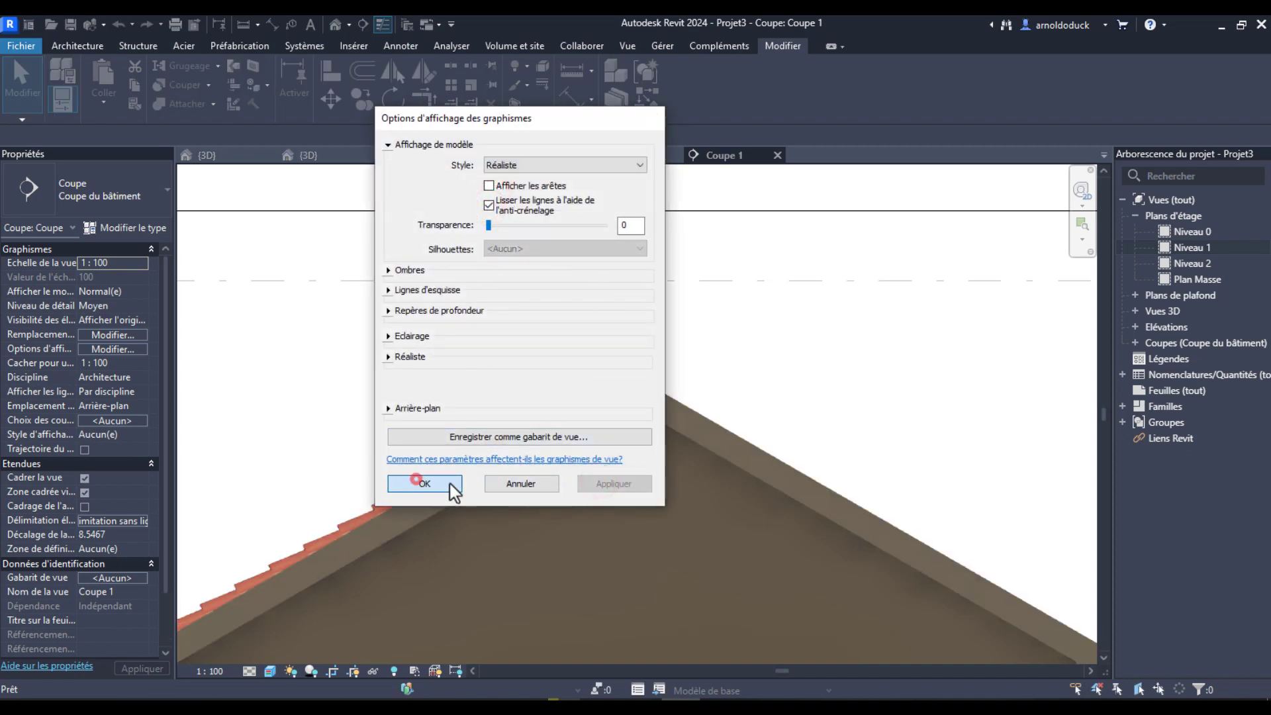
pyautogui.moveTo(498, 348); pyautogui.dragTo(627, 329, button='middle')
pyautogui.scroll(2, 669, 318)
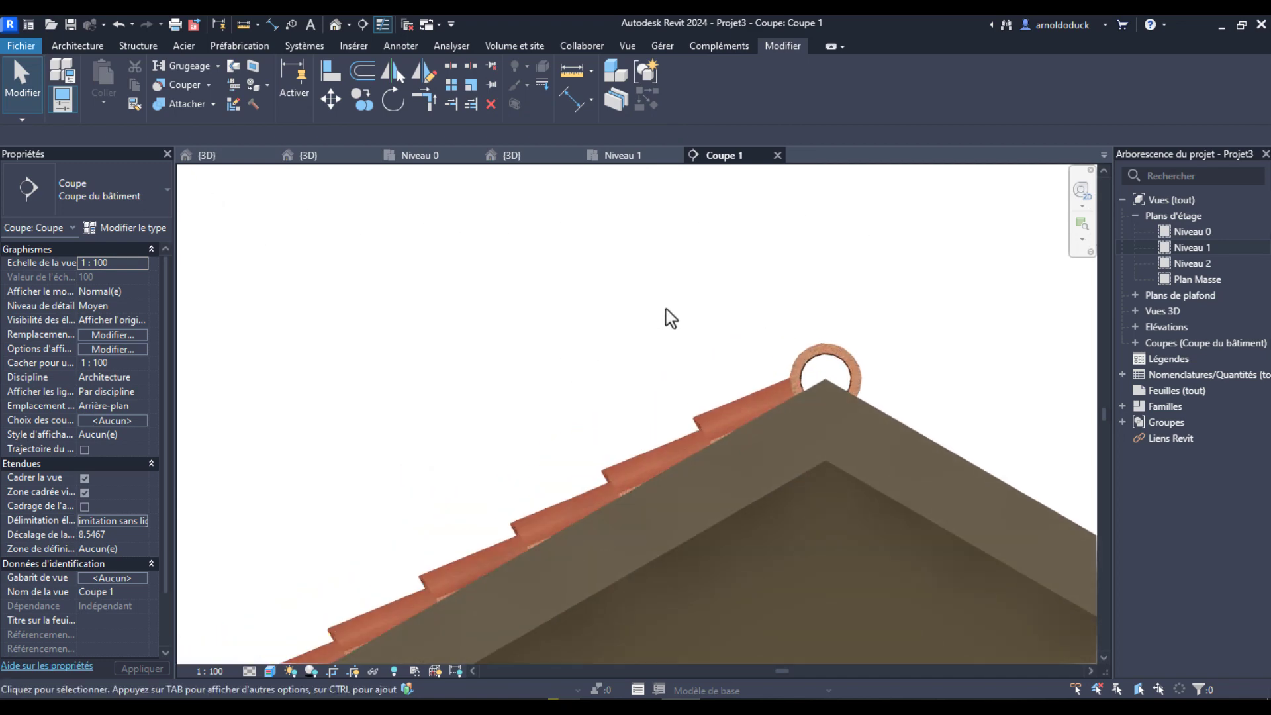
# Step: Mirror a copy of the tiled volume onto the opposite roof slope about a vertical axis drawn through the roof's apex
pyautogui.scroll(-1, 665, 309)
pyautogui.scroll(-1, 664, 293)
pyautogui.moveTo(665, 291); pyautogui.dragTo(716, 244, button='middle')
pyautogui.click(724, 313)
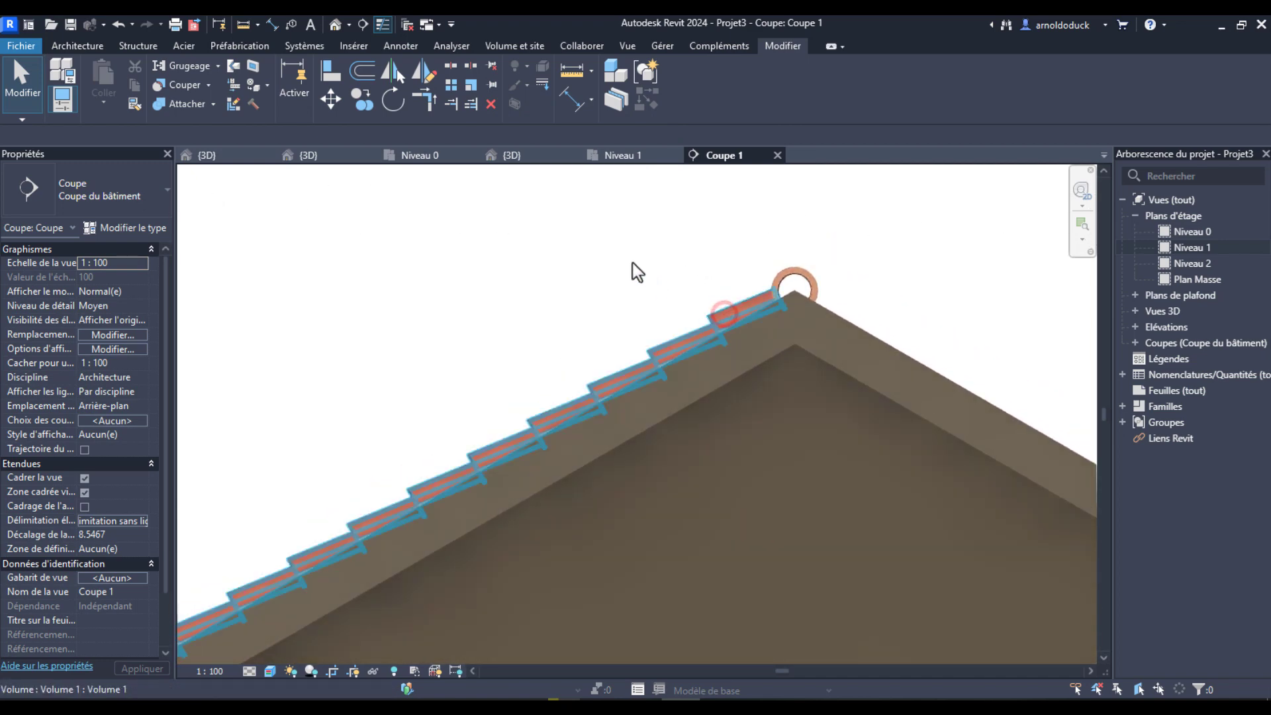
pyautogui.scroll(-1, 599, 250)
pyautogui.moveTo(600, 250); pyautogui.dragTo(588, 318, button='middle')
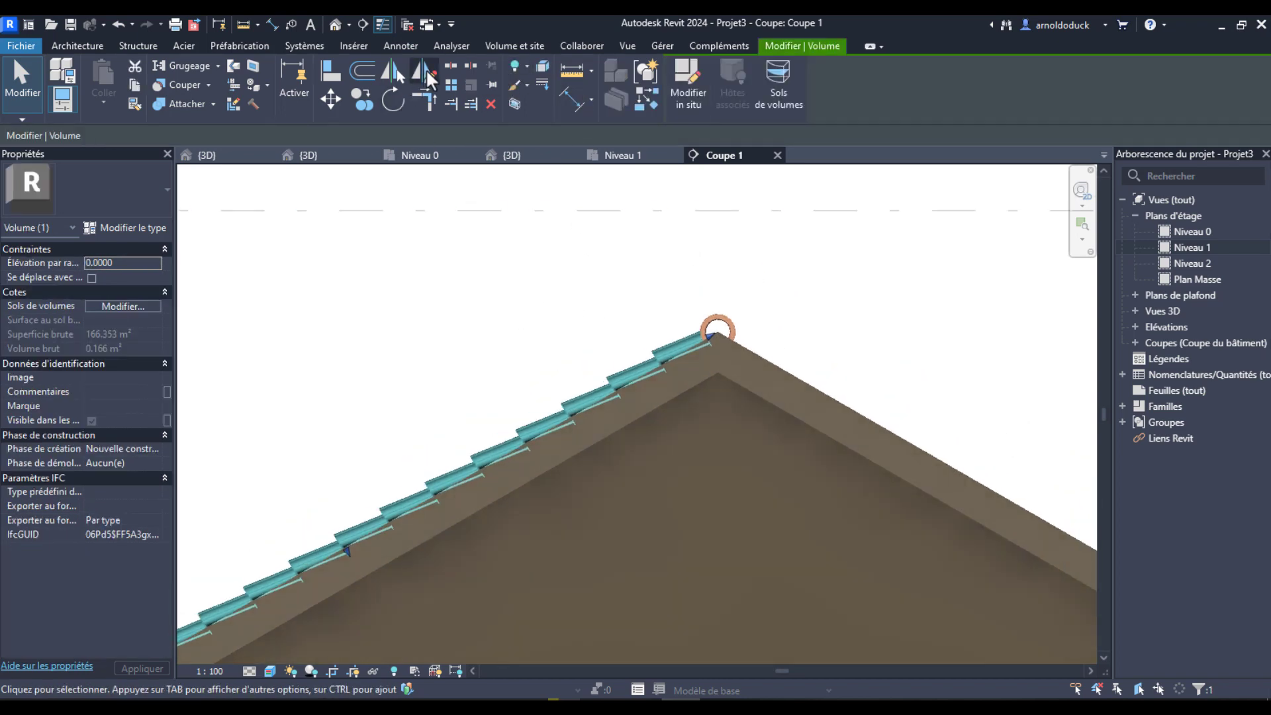
pyautogui.click(427, 69)
pyautogui.scroll(3, 725, 336)
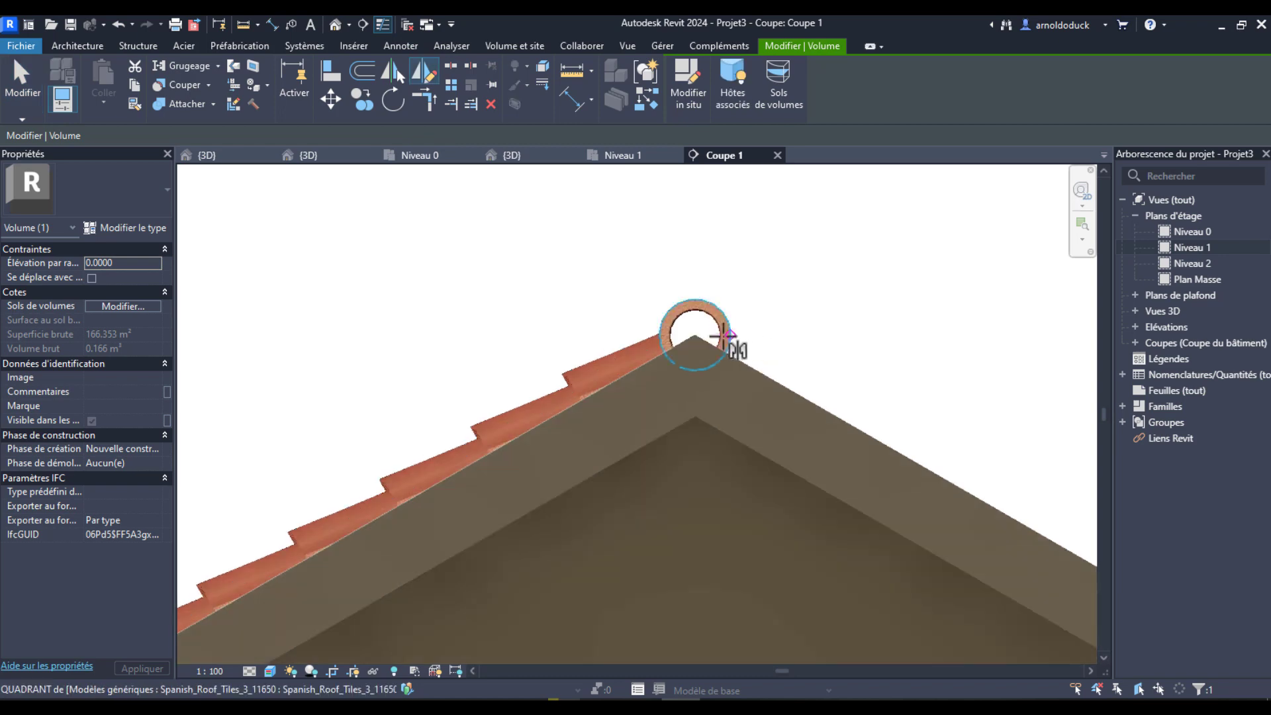
pyautogui.scroll(2, 725, 337)
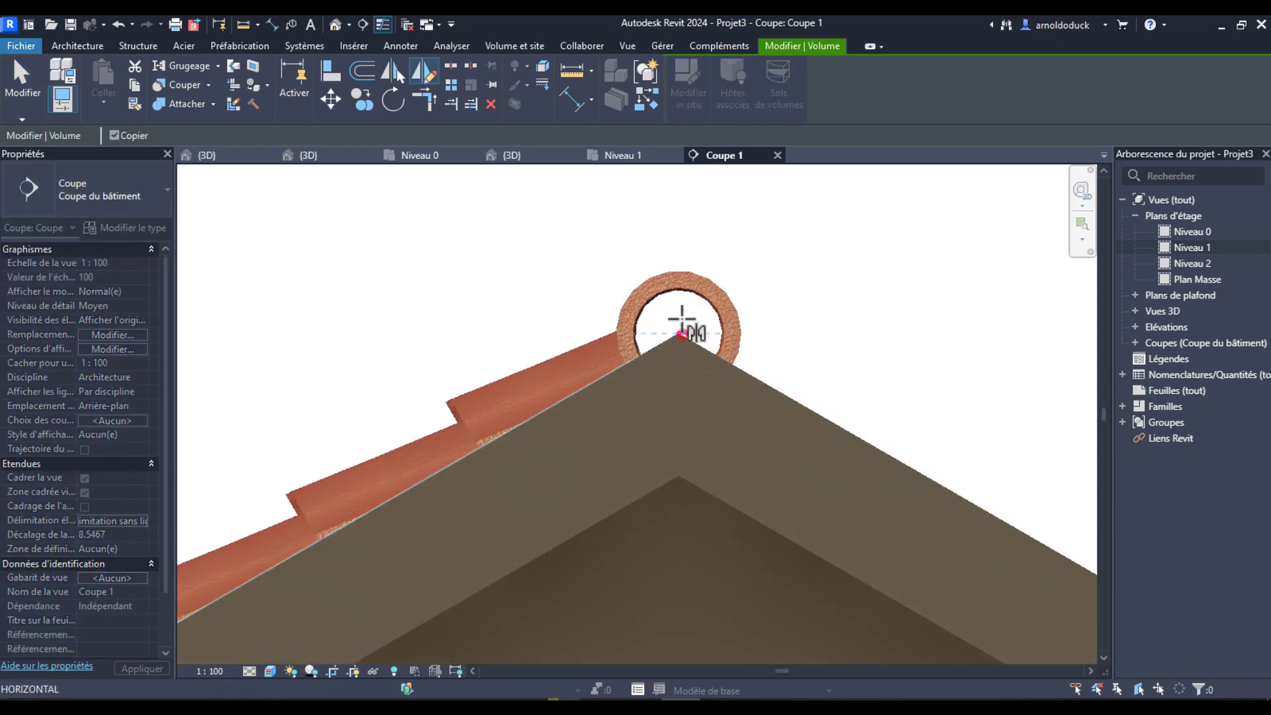
pyautogui.click(680, 333)
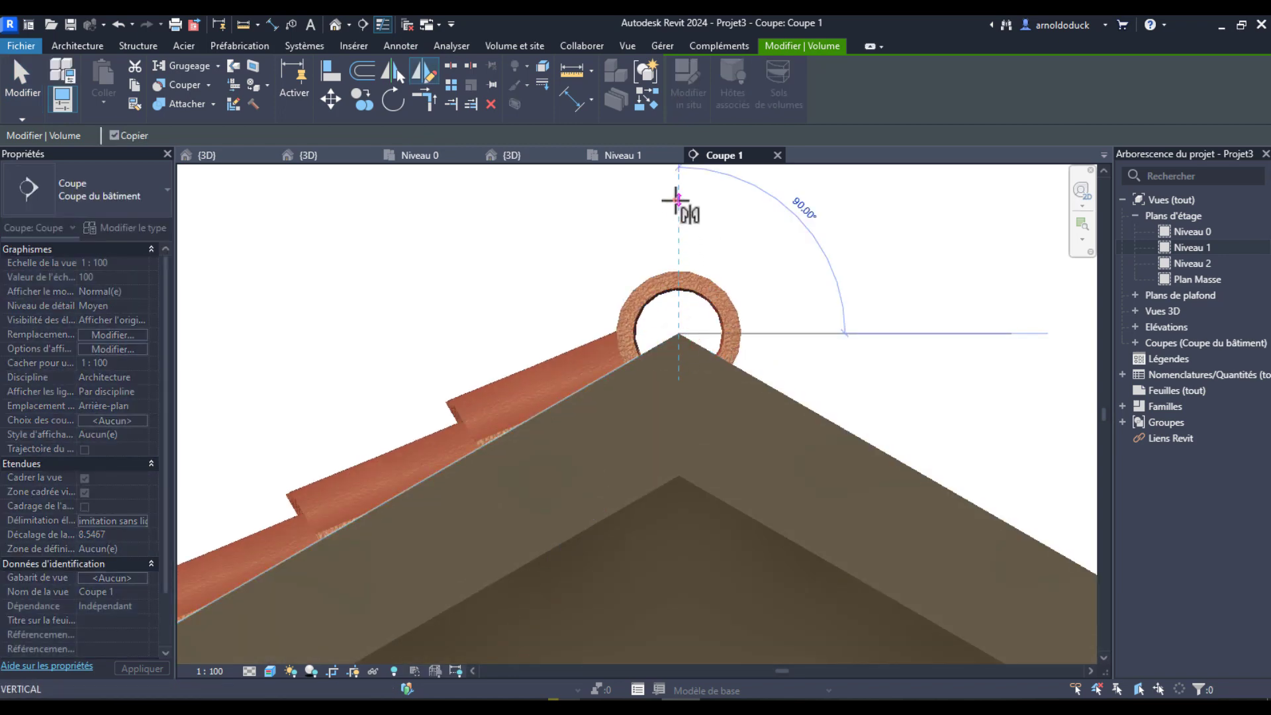
pyautogui.click(678, 199)
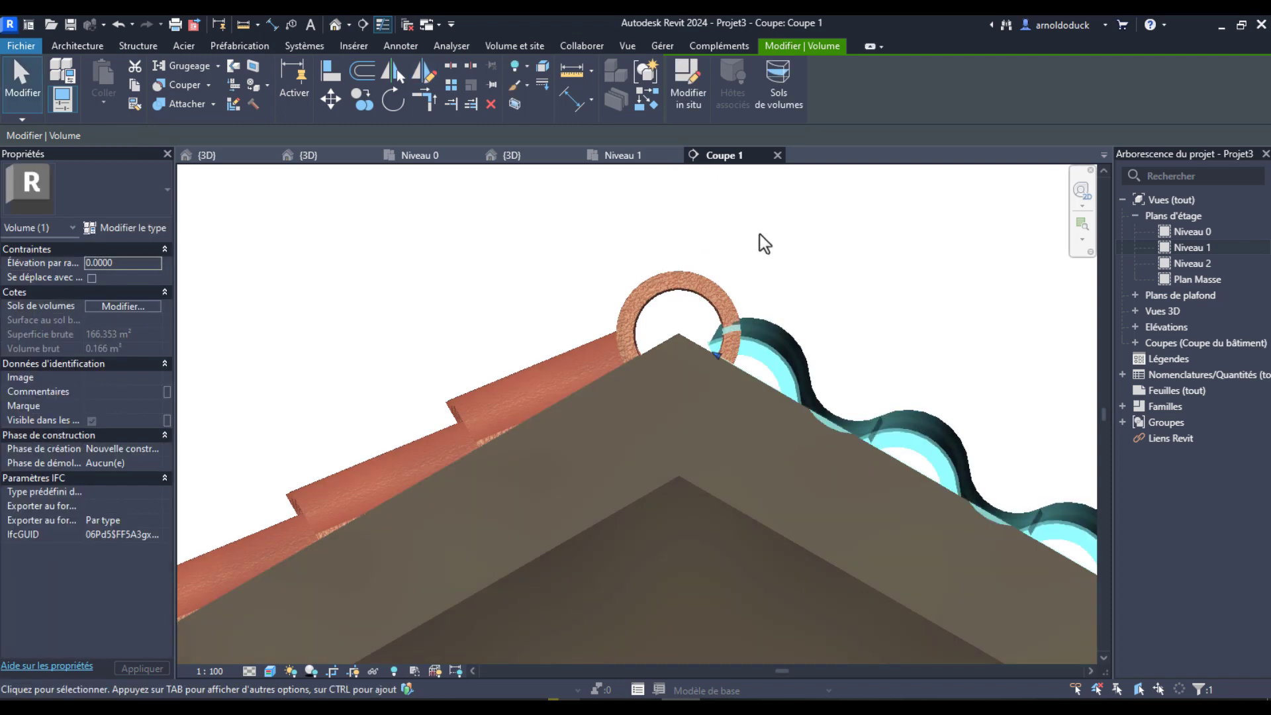
# Step: Open the mirrored tile volume for in-place editing and select its Tuiles2 divided surface
pyautogui.moveTo(872, 339); pyautogui.dragTo(852, 264, button='middle')
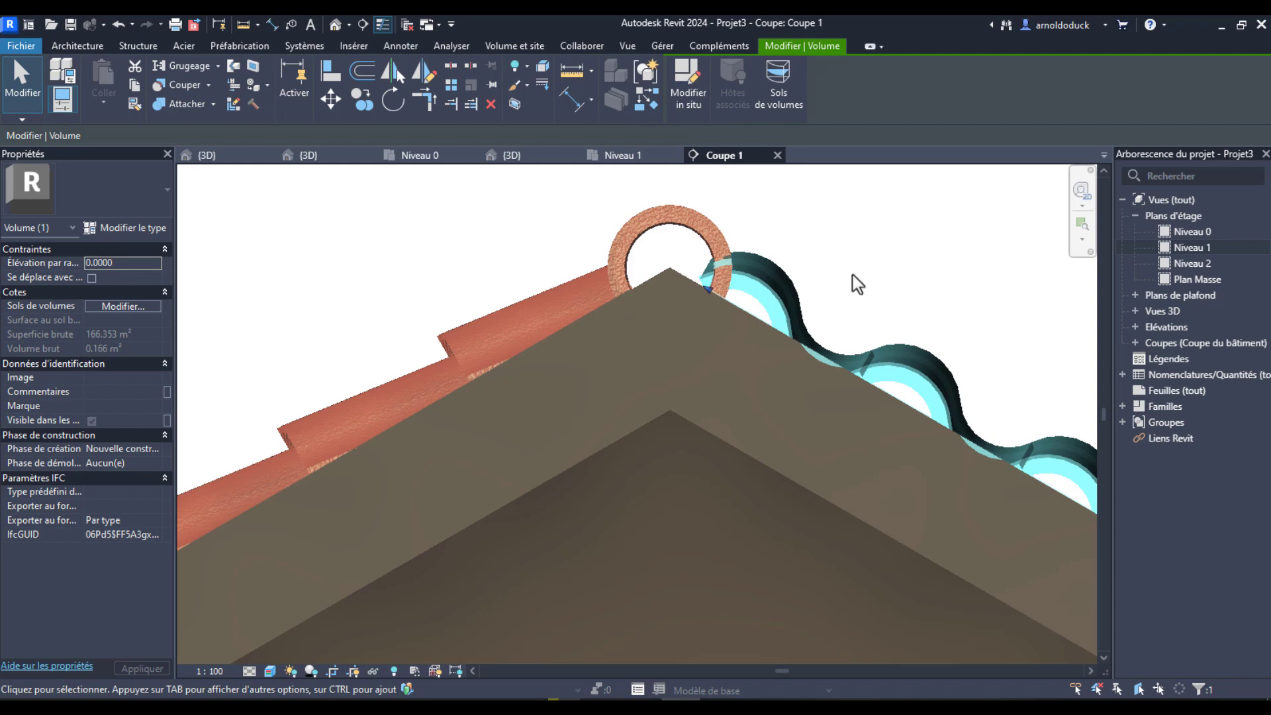
pyautogui.click(849, 252)
pyautogui.click(789, 290)
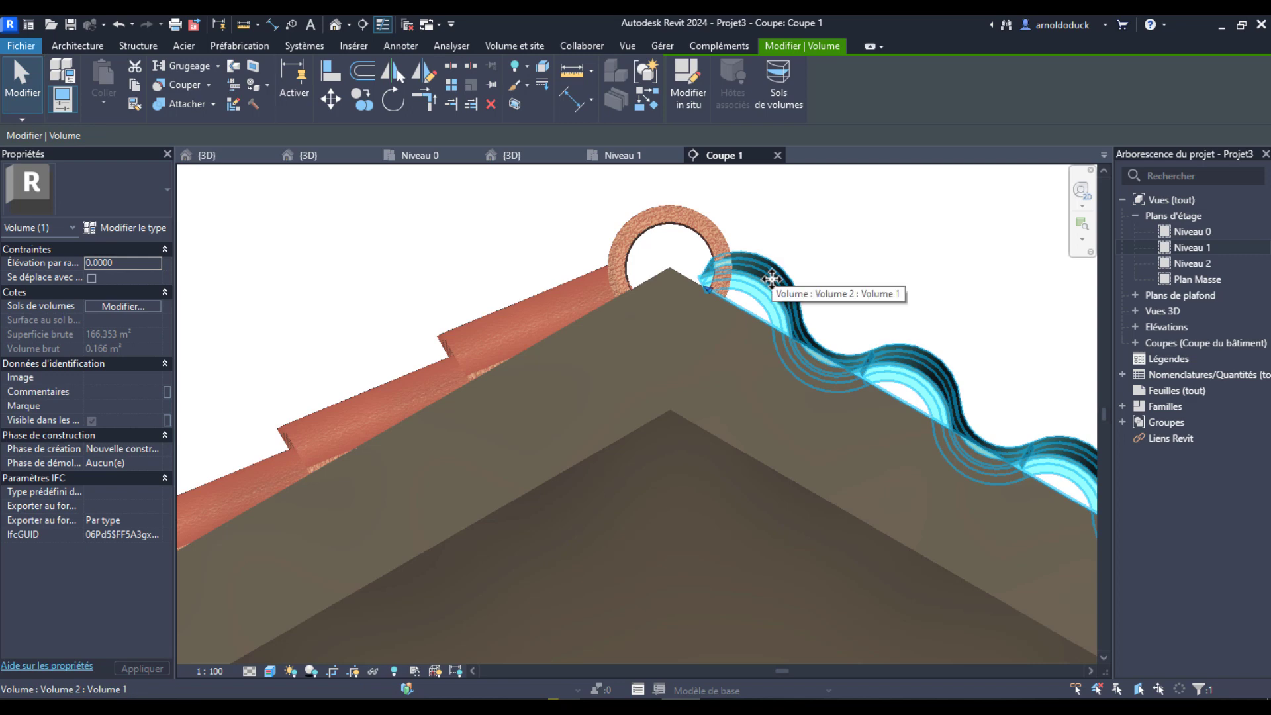
pyautogui.click(771, 278)
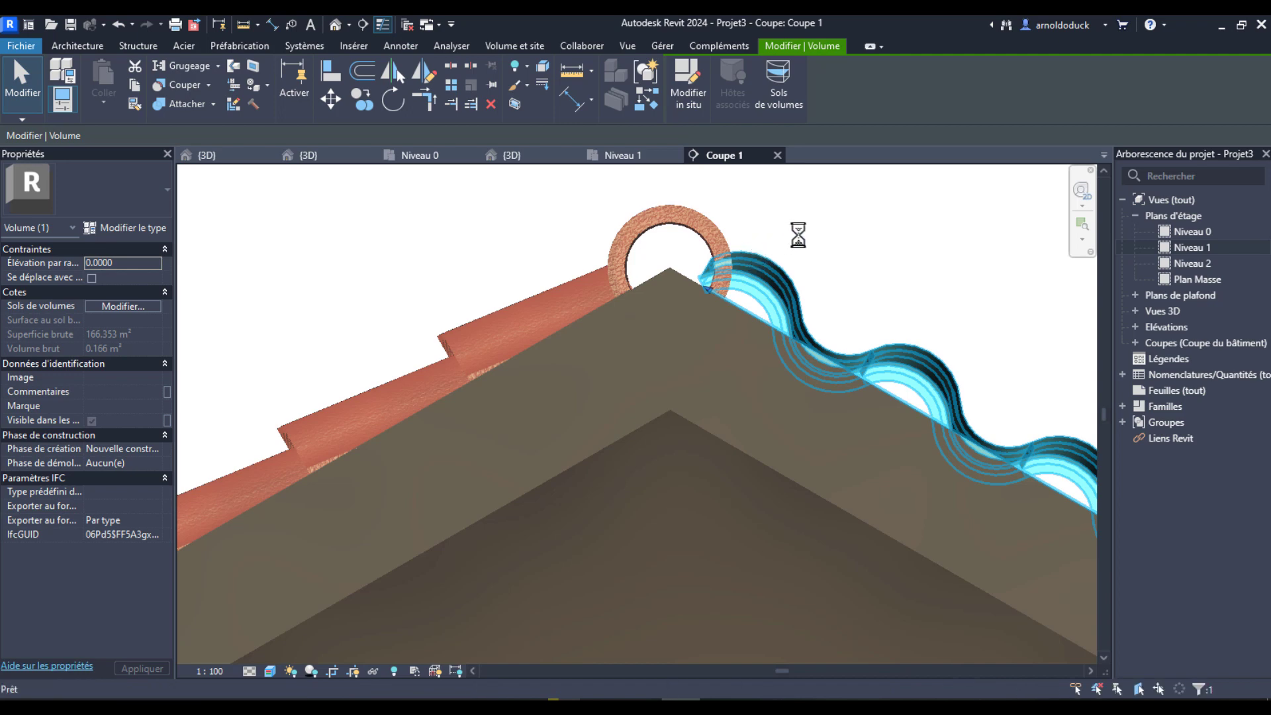
pyautogui.doubleClick(756, 258)
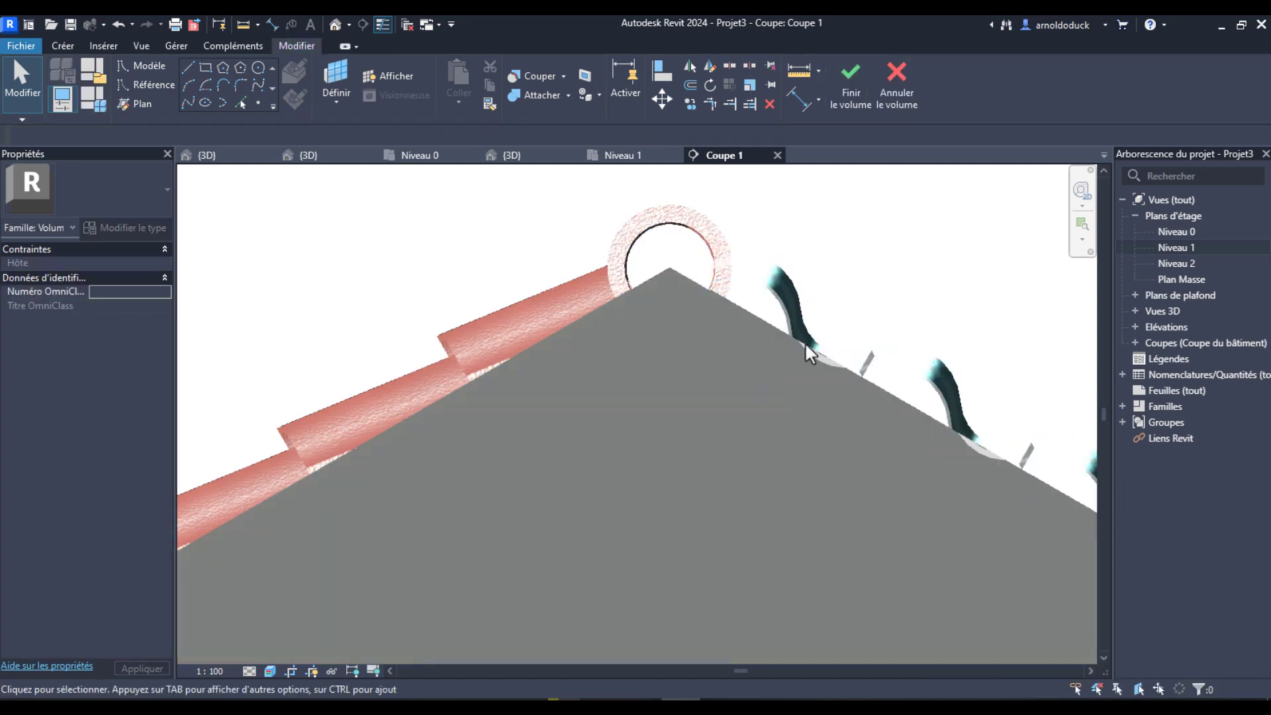
pyautogui.click(792, 304)
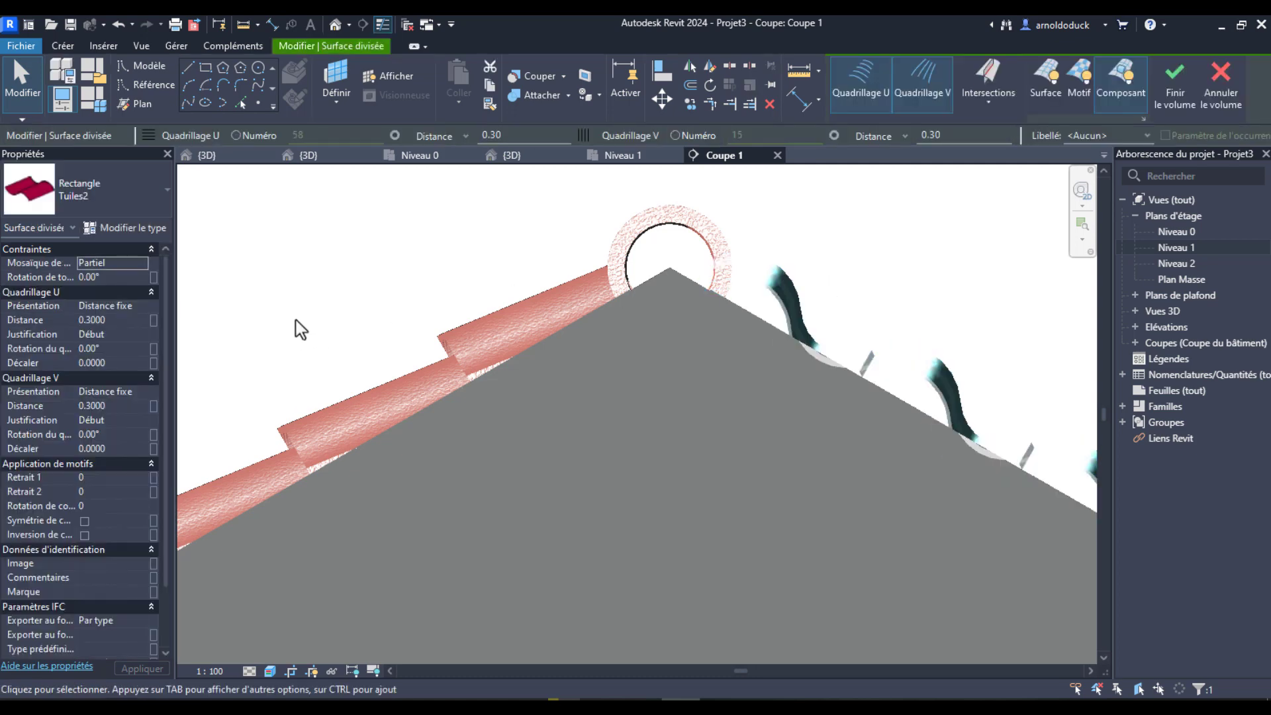
# Step: Set the overall grid rotation of the mirrored divided surface to 90°
pyautogui.click(95, 277)
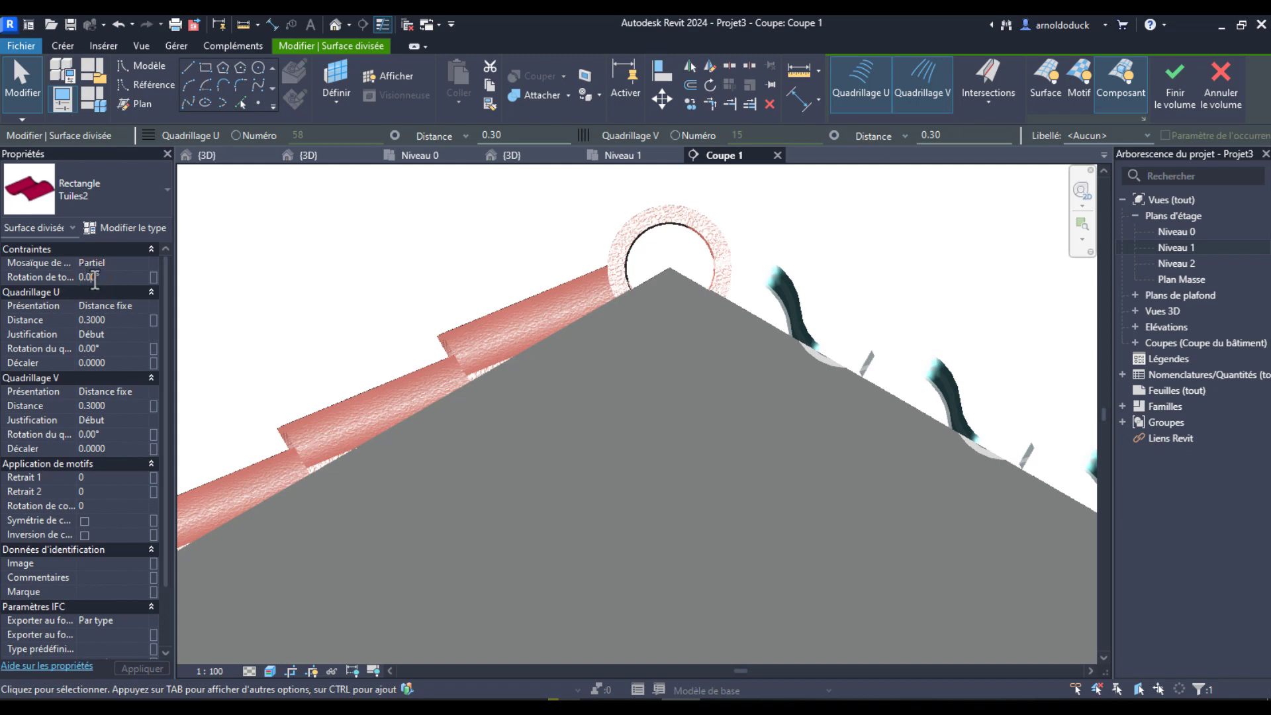
pyautogui.moveTo(95, 279); pyautogui.dragTo(76, 279)
pyautogui.write('90')
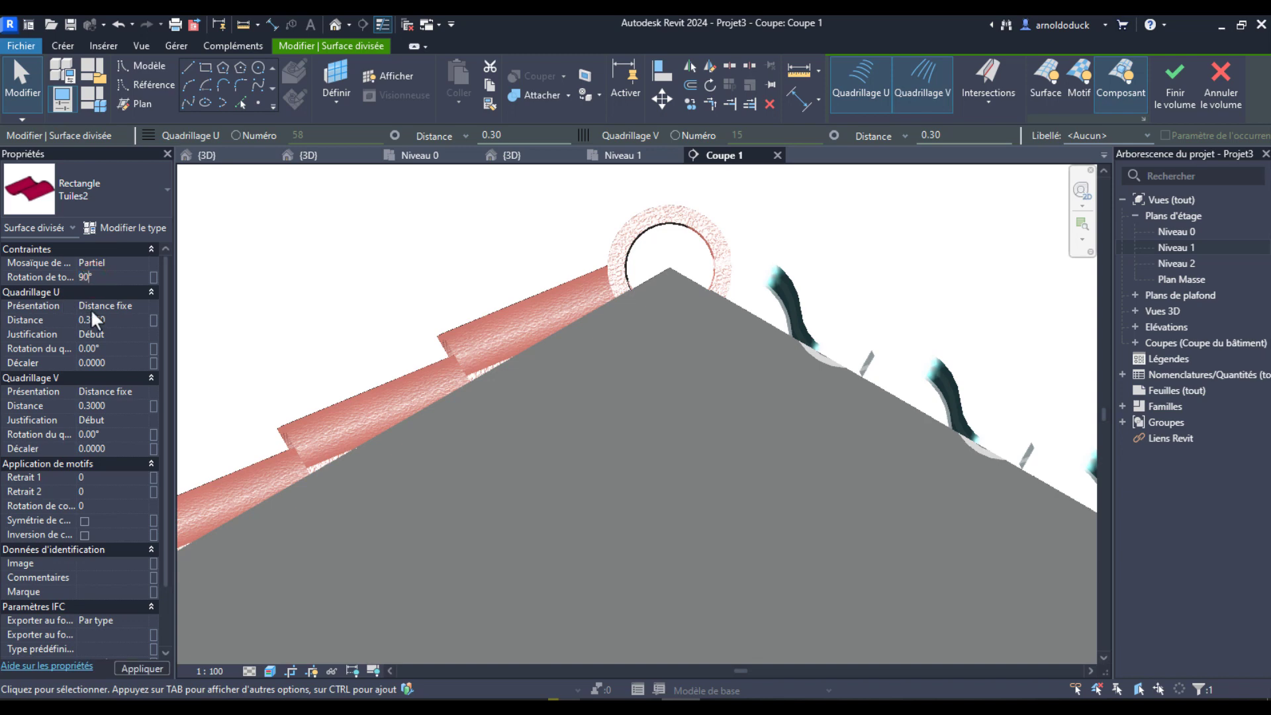
pyautogui.click(142, 669)
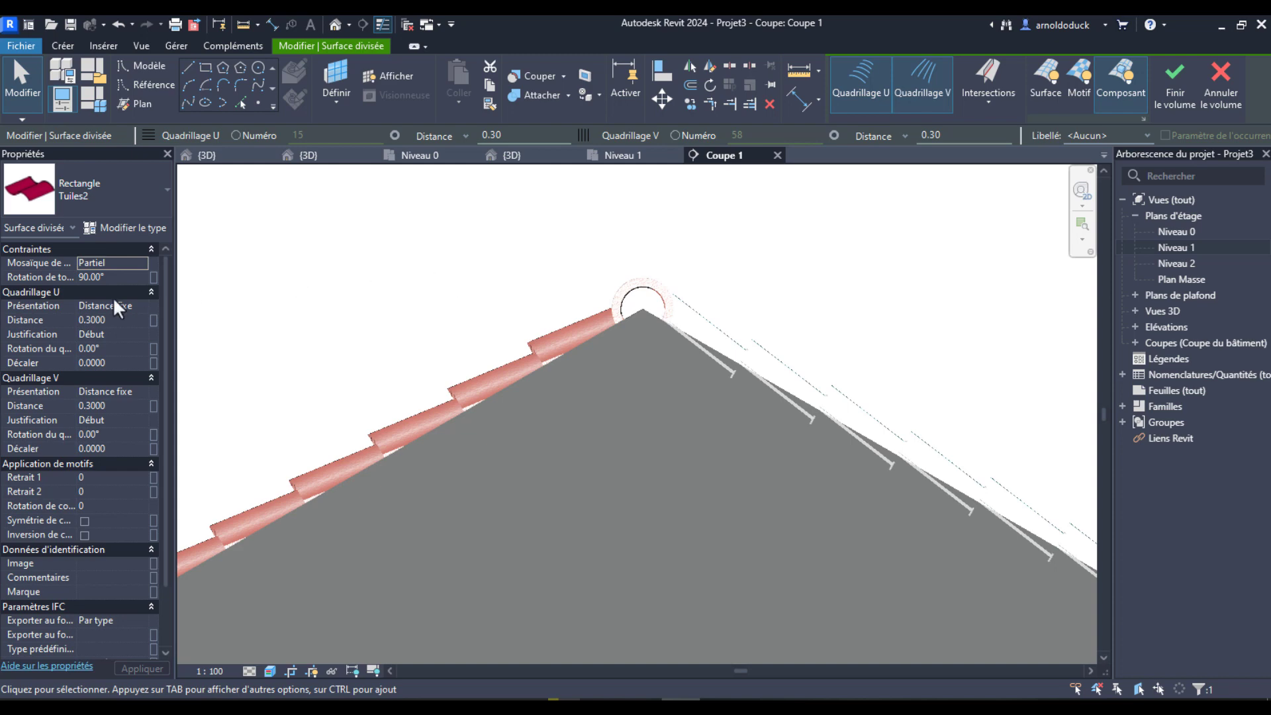
# Step: Change the divided surface's overall grid rotation to -90° and finish the in-place volume
pyautogui.moveTo(77, 271); pyautogui.dragTo(83, 277)
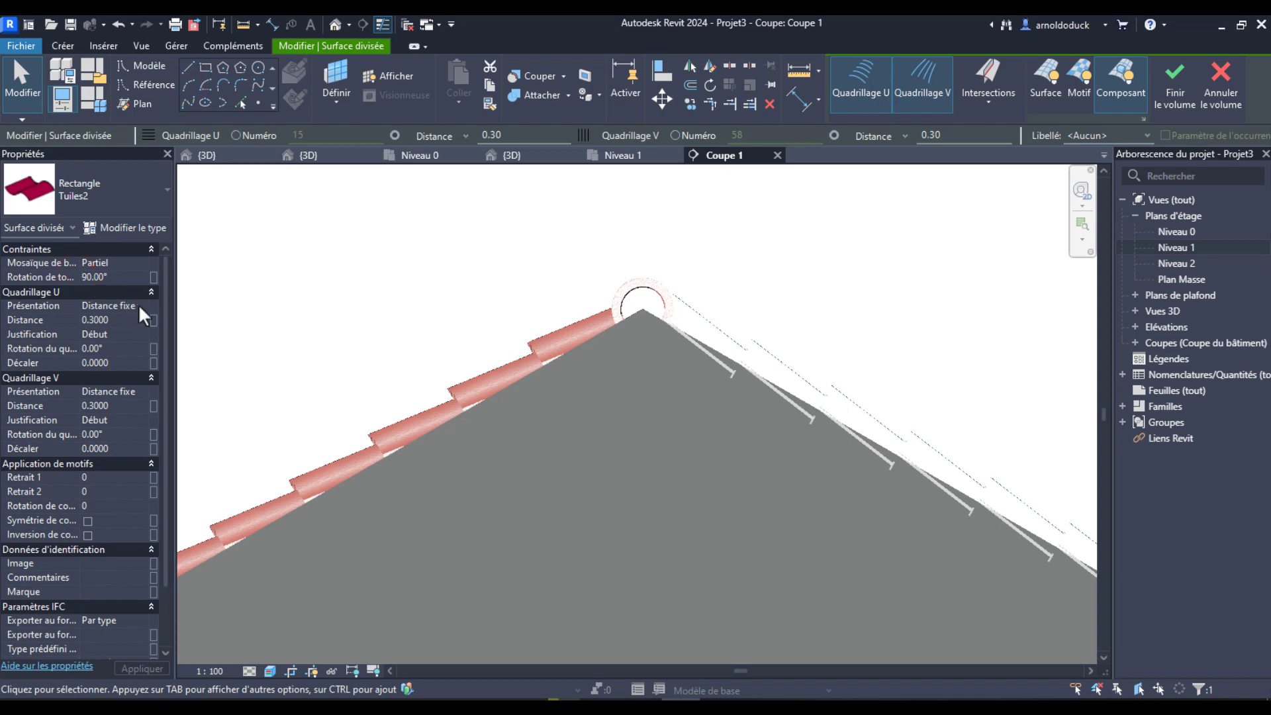
pyautogui.write('-')
pyautogui.click(125, 667)
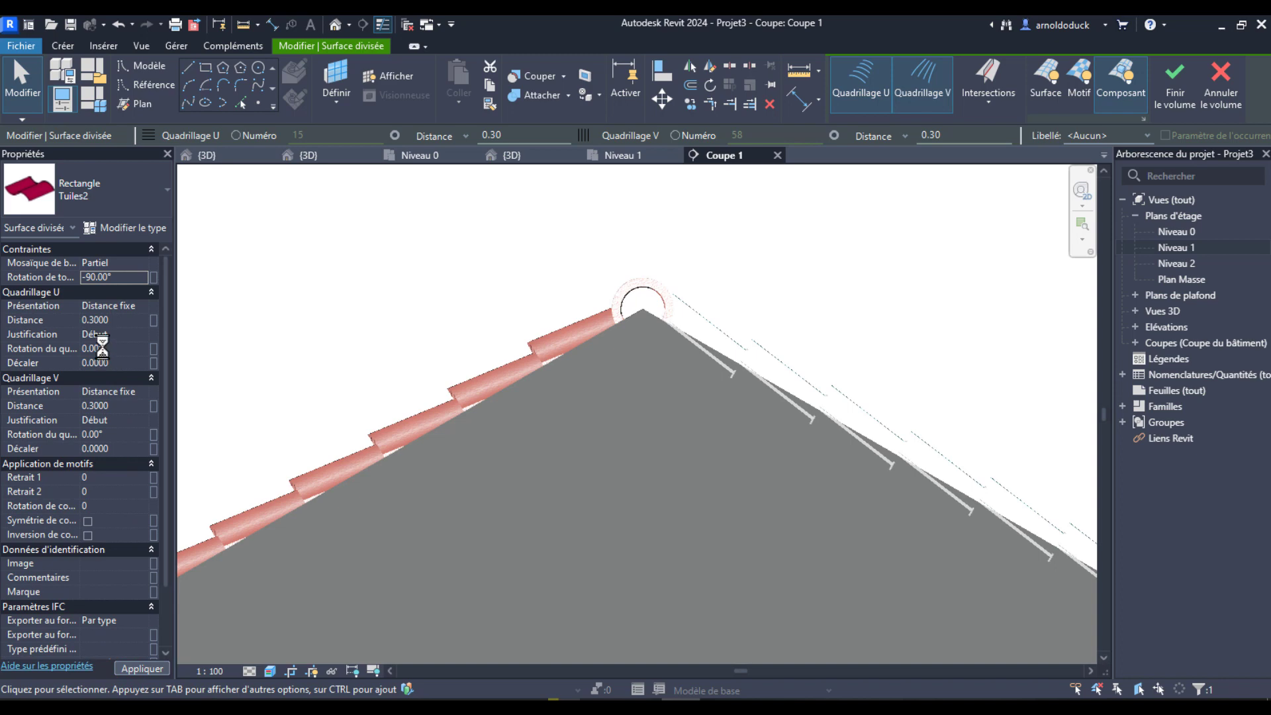
pyautogui.click(831, 281)
pyautogui.moveTo(874, 286); pyautogui.dragTo(761, 247, button='middle')
pyautogui.scroll(-2, 758, 241)
pyautogui.scroll(-1, 801, 239)
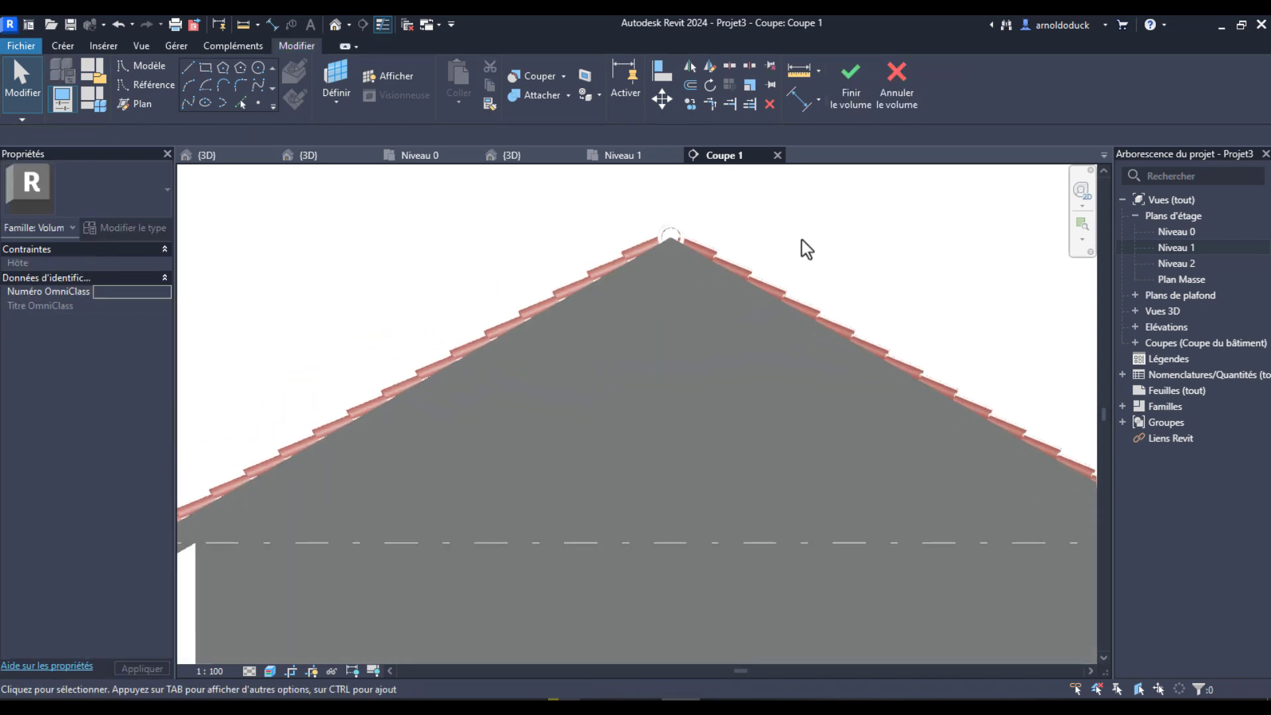
pyautogui.moveTo(863, 271); pyautogui.dragTo(822, 275, button='middle')
pyautogui.click(843, 78)
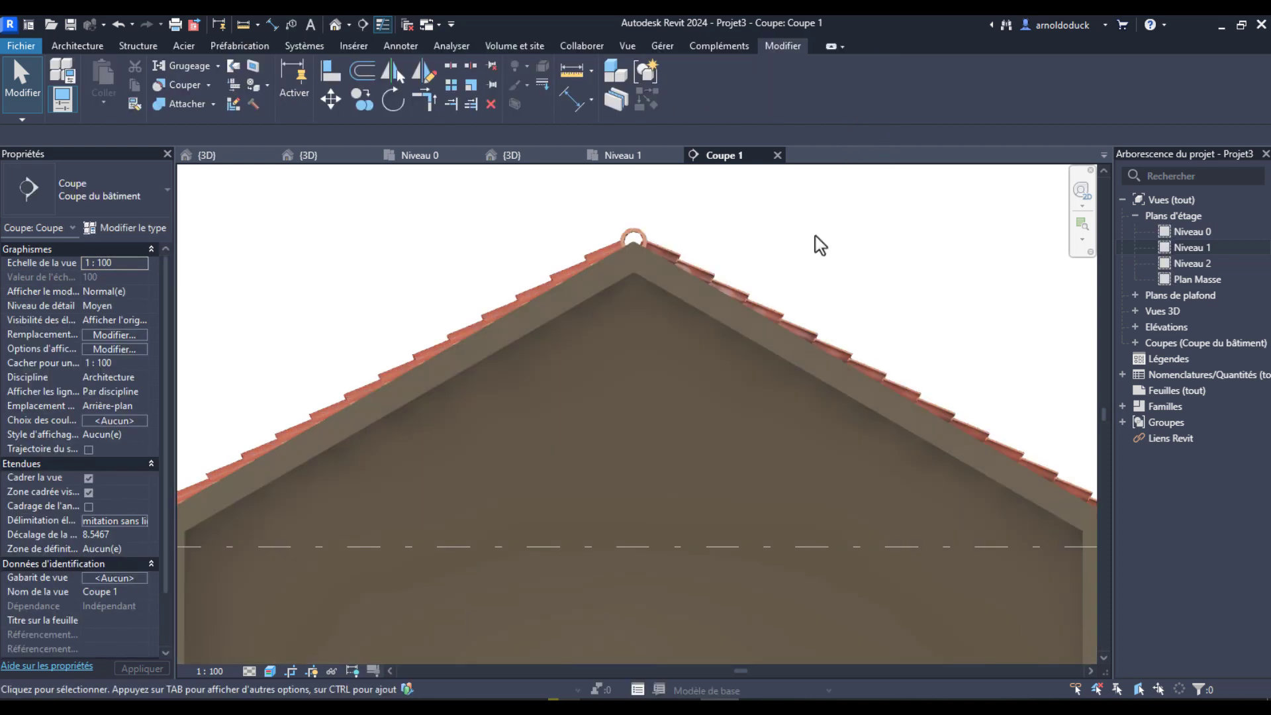
# Step: Examine the tiles on both slopes around the ridge in the section, and open the default 3D view
pyautogui.scroll(3, 759, 224)
pyautogui.moveTo(835, 280); pyautogui.dragTo(914, 299, button='middle')
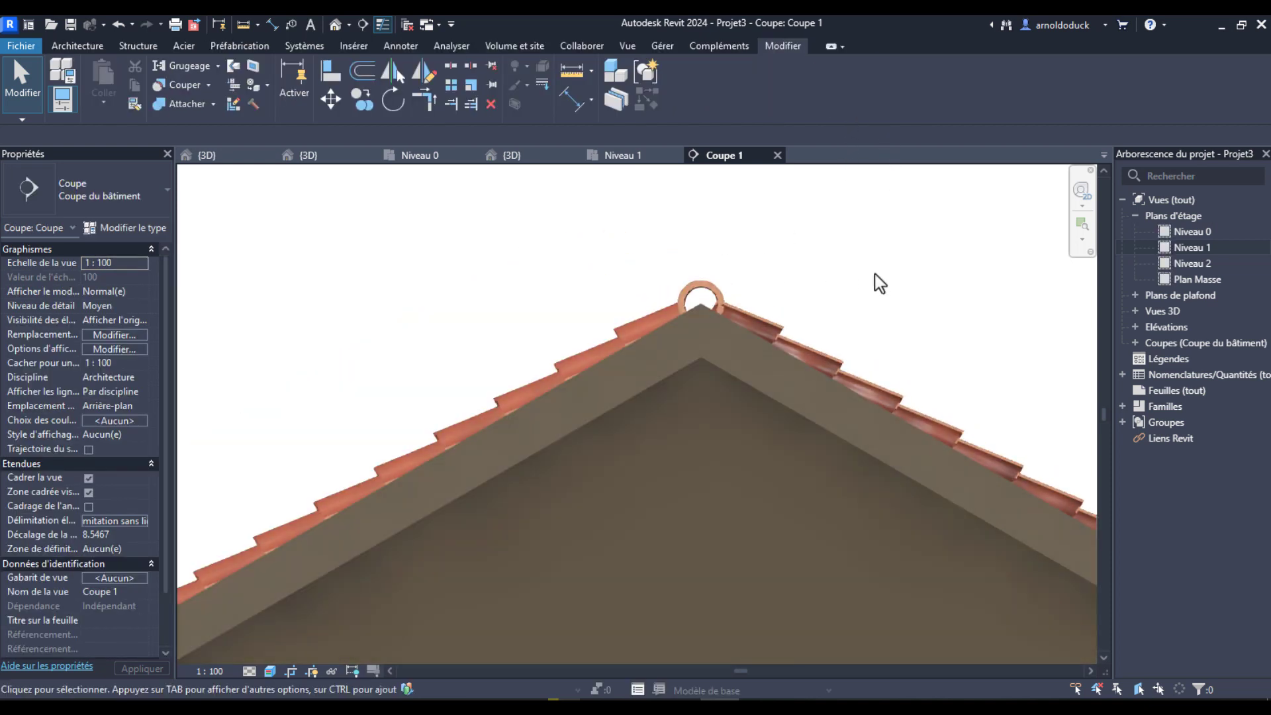
pyautogui.scroll(-3, 875, 274)
pyautogui.click(335, 26)
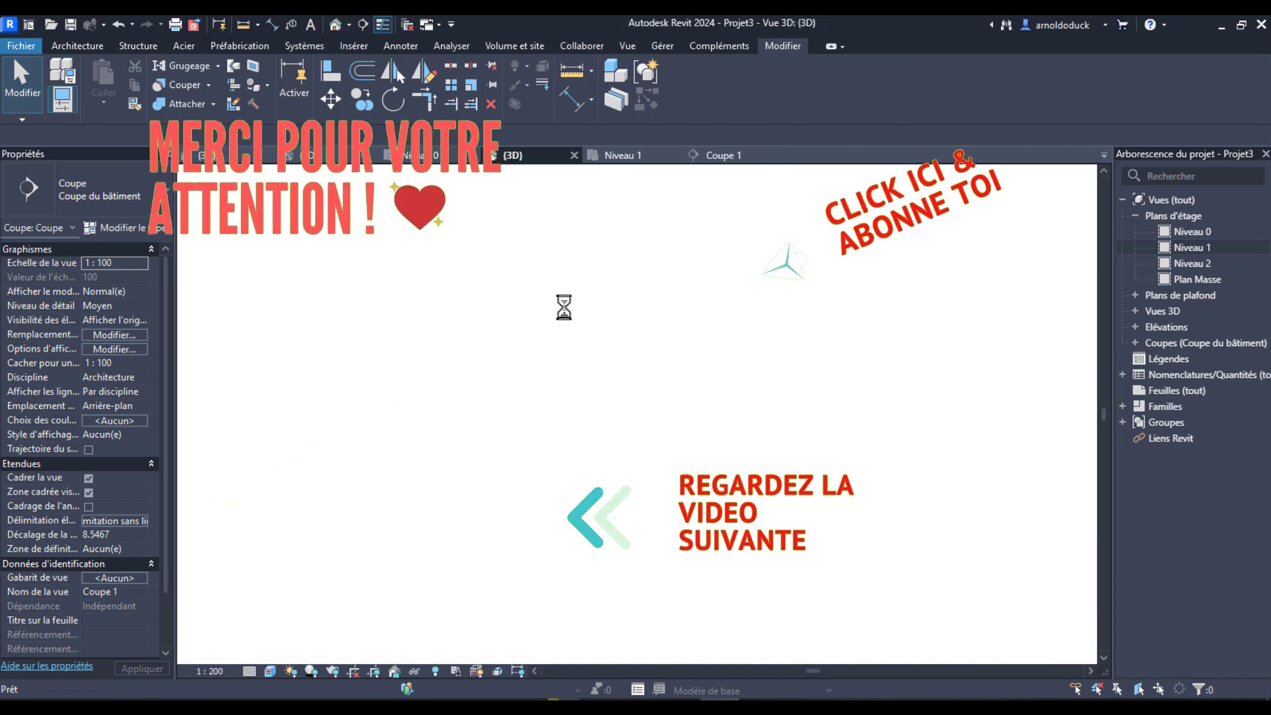